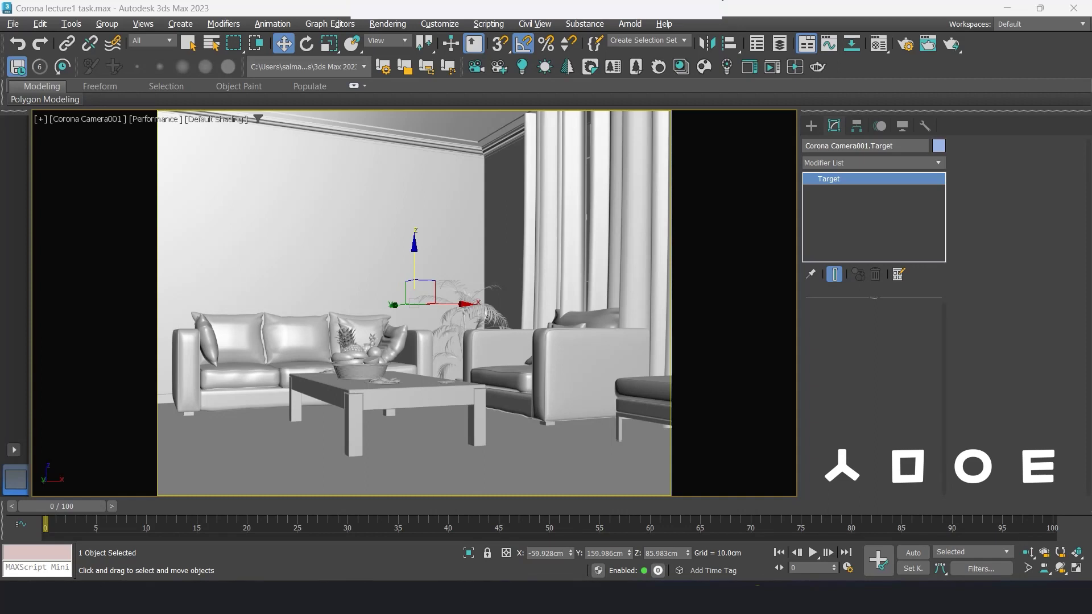
- Set Corona as the production renderer in Render Setup's Assign Renderer section
click(906, 44)
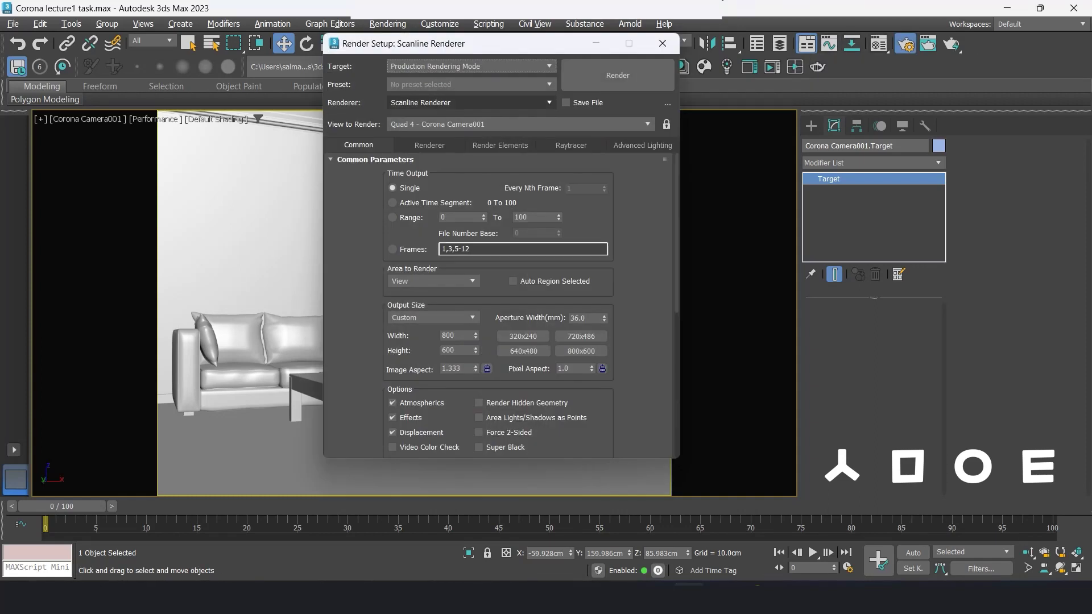
click(375, 159)
click(368, 205)
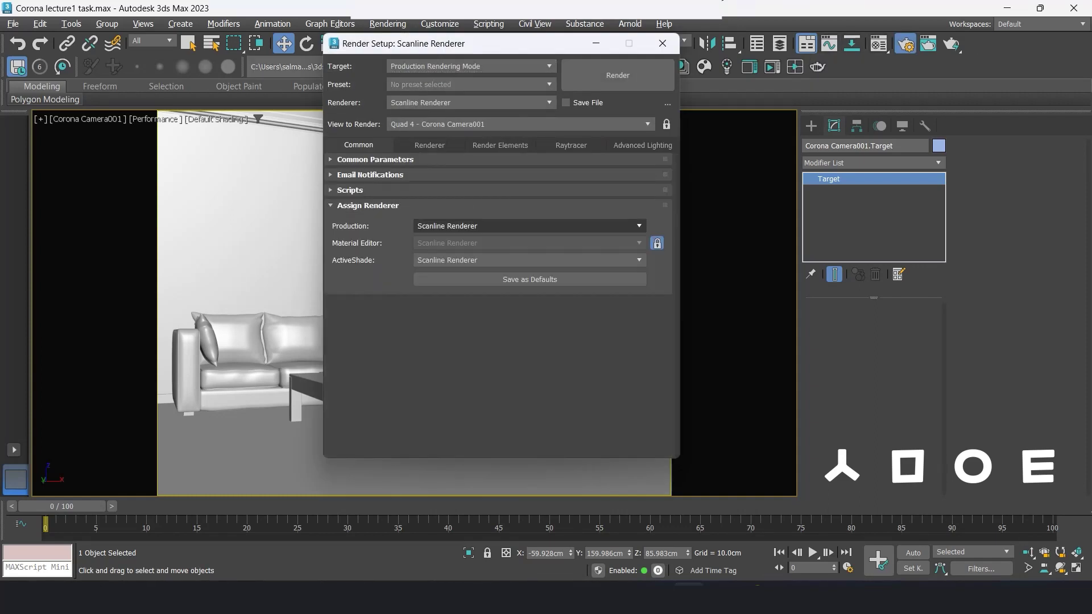
click(638, 226)
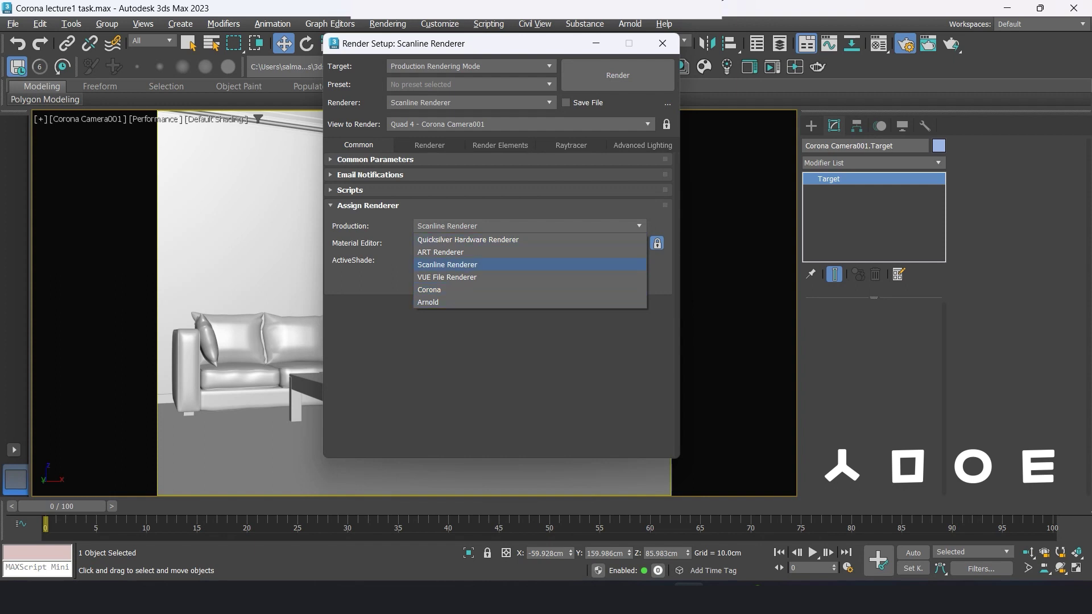
click(429, 290)
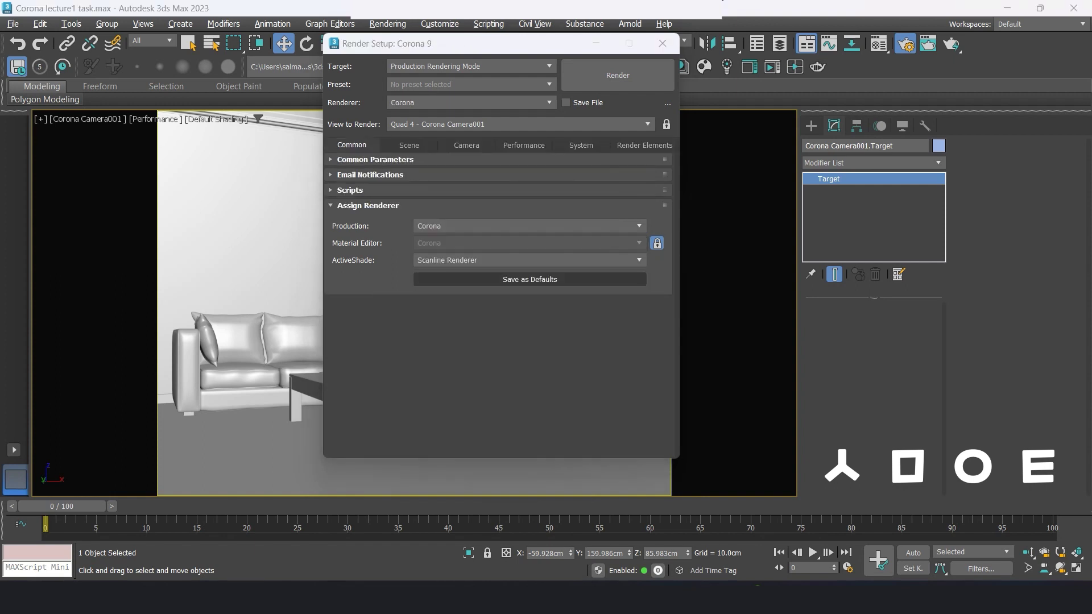
- Lock the Material Editor renderer to Corona and save the assignment as default
click(638, 260)
click(449, 283)
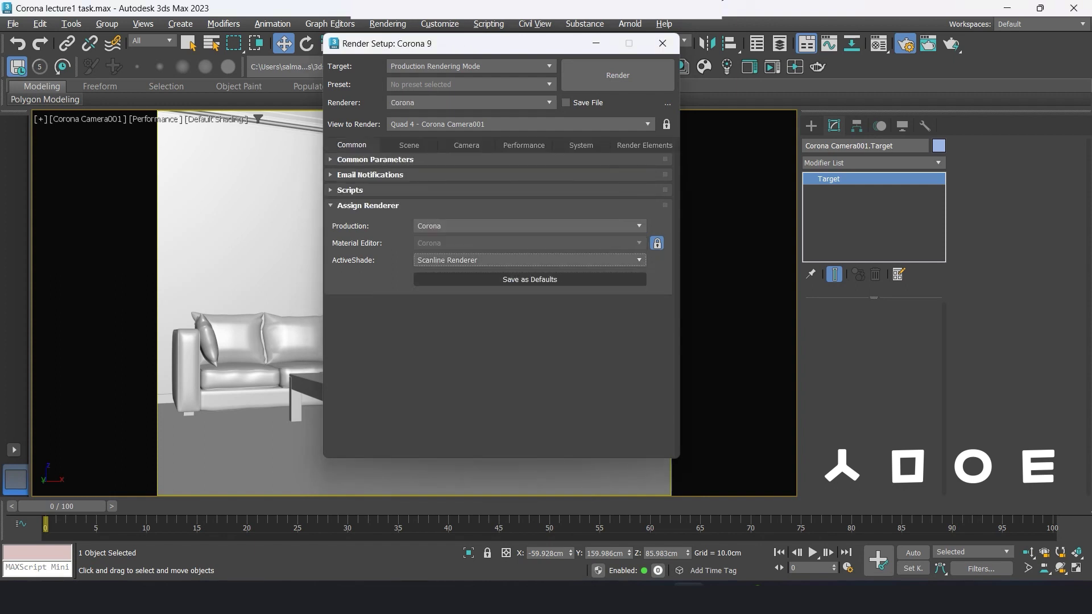
click(657, 243)
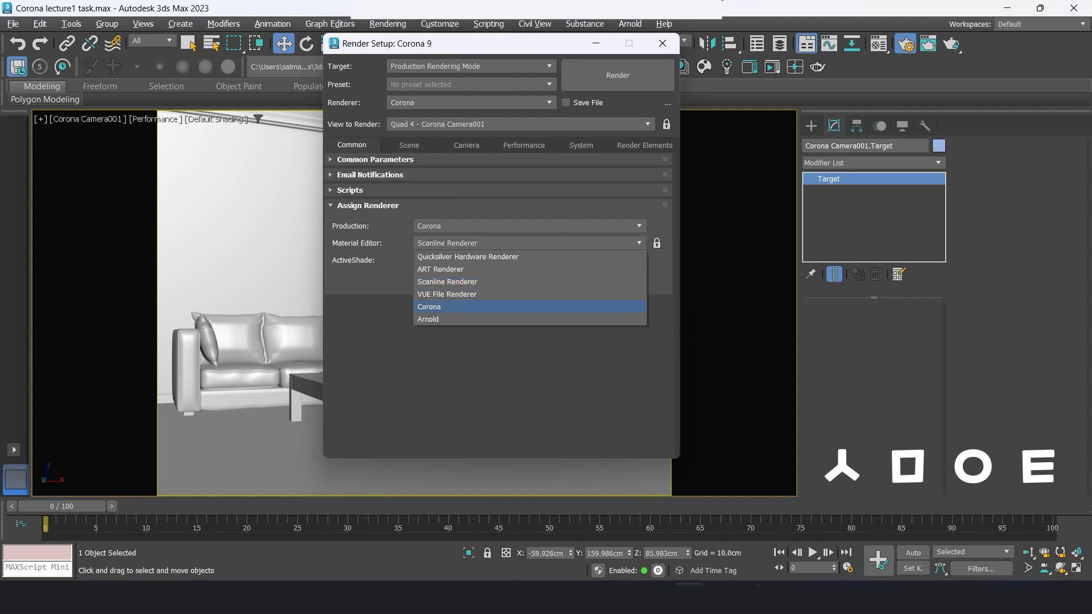
click(438, 307)
click(657, 243)
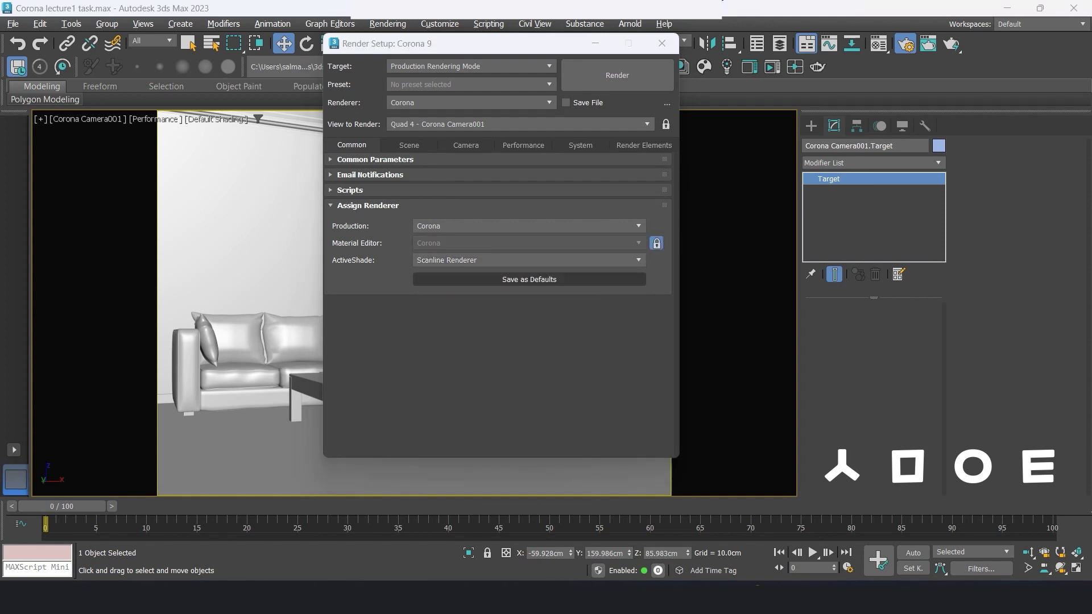
click(529, 279)
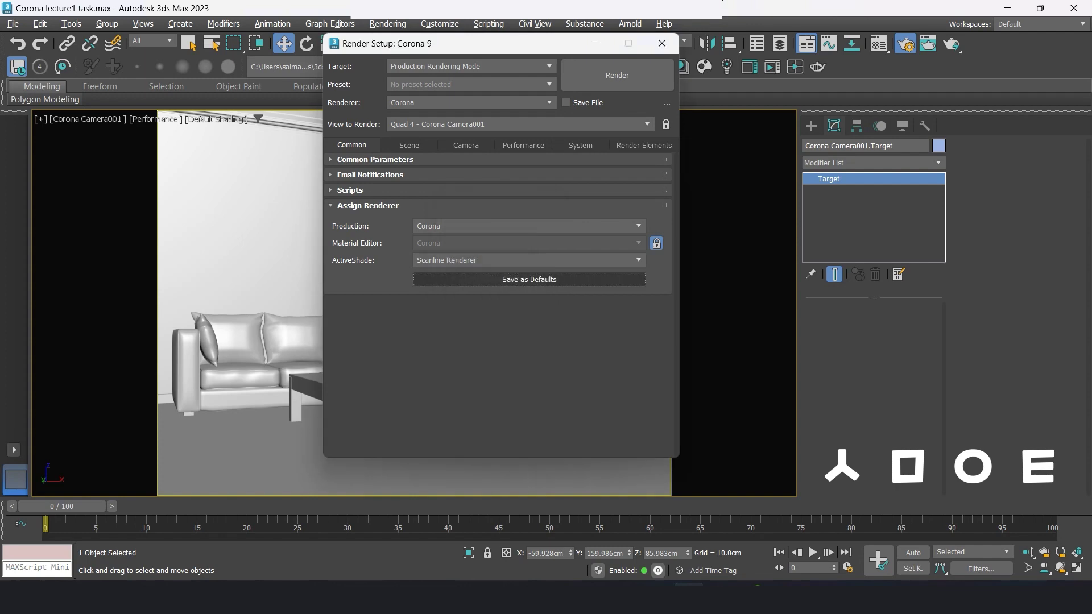
click(662, 43)
- Reopen Render Setup and confirm Corona remains the renderer with 800 x 600 output
click(906, 44)
click(471, 102)
click(432, 165)
click(375, 159)
click(368, 206)
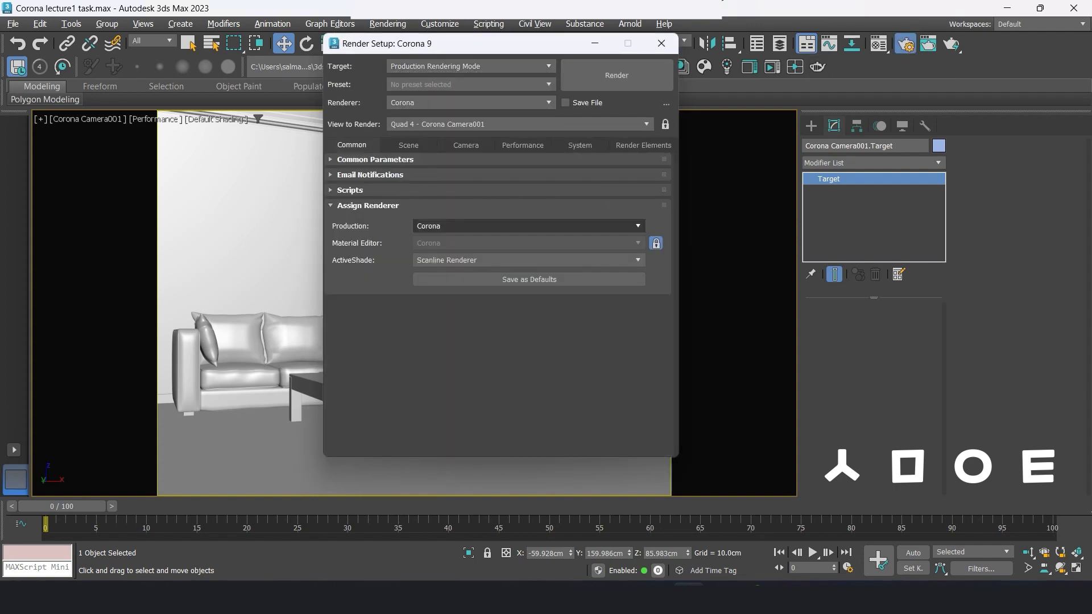
click(368, 205)
click(375, 159)
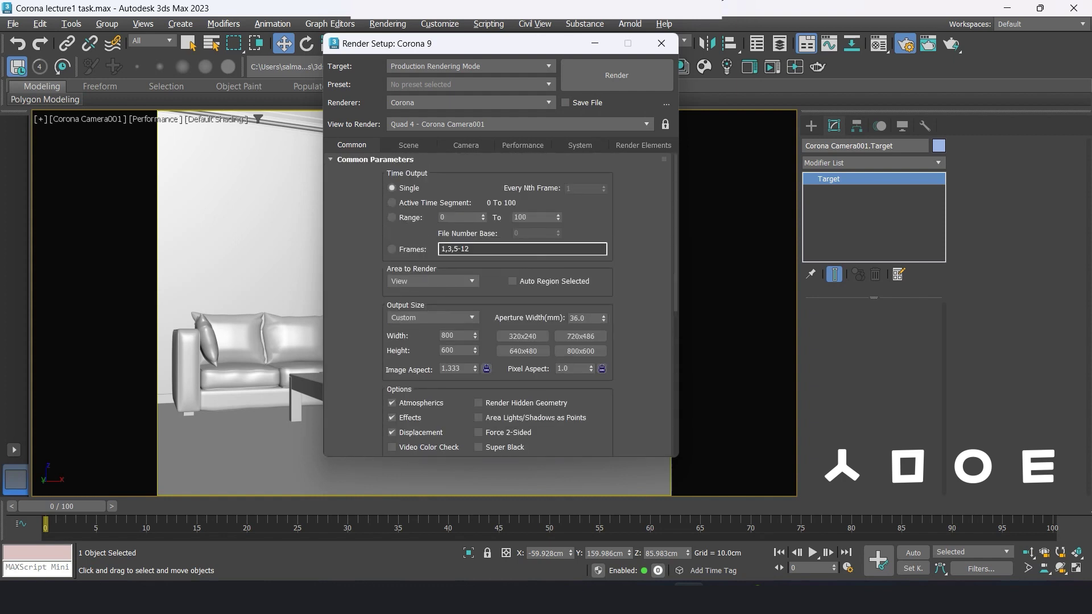
- Move Render Setup aside and try the HDTV 1280x720 output size preset
drag(433, 43, 590, 74)
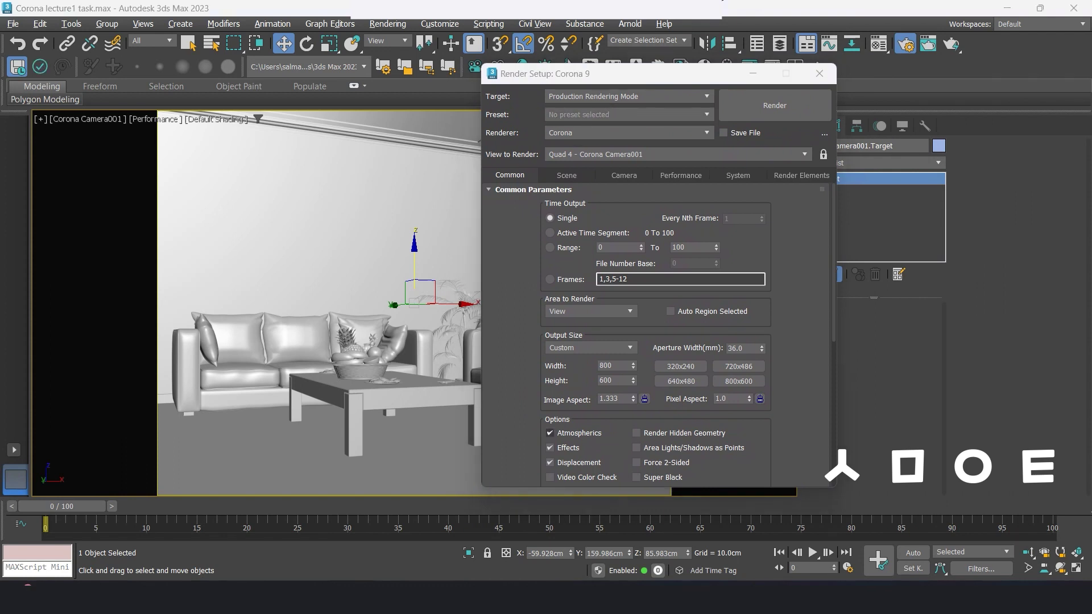
drag(590, 73, 768, 61)
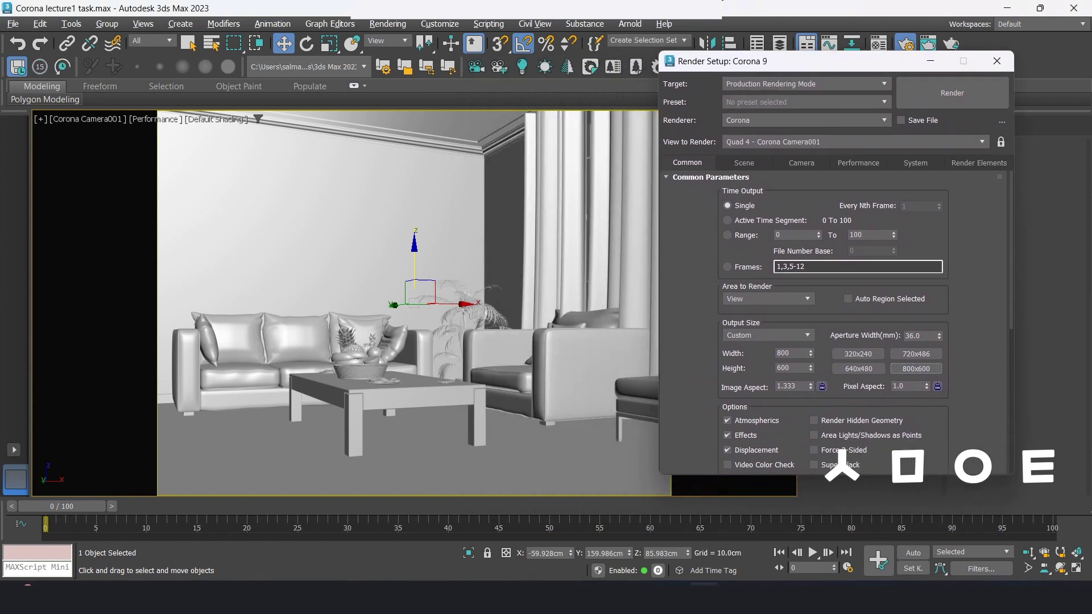
click(767, 335)
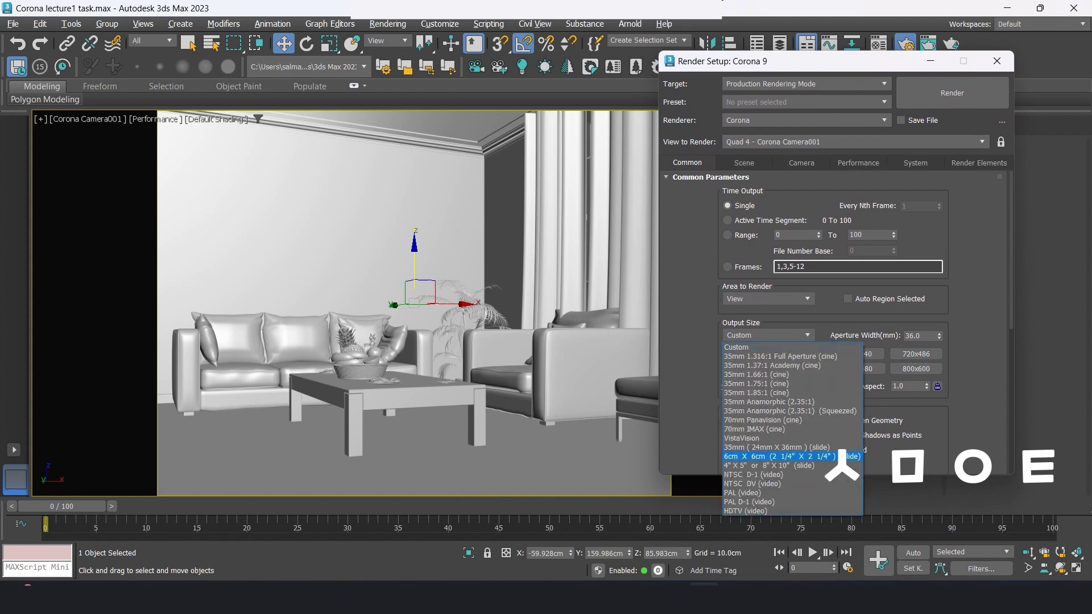
click(745, 511)
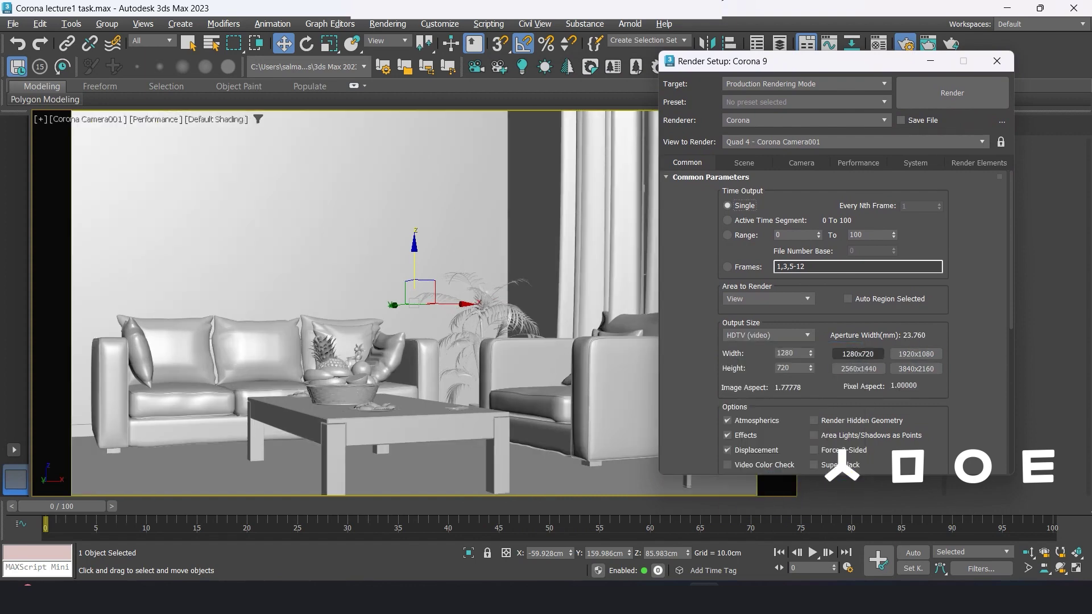
- Restore the 800 x 600 output size and open Corona's Scene settings
click(768, 335)
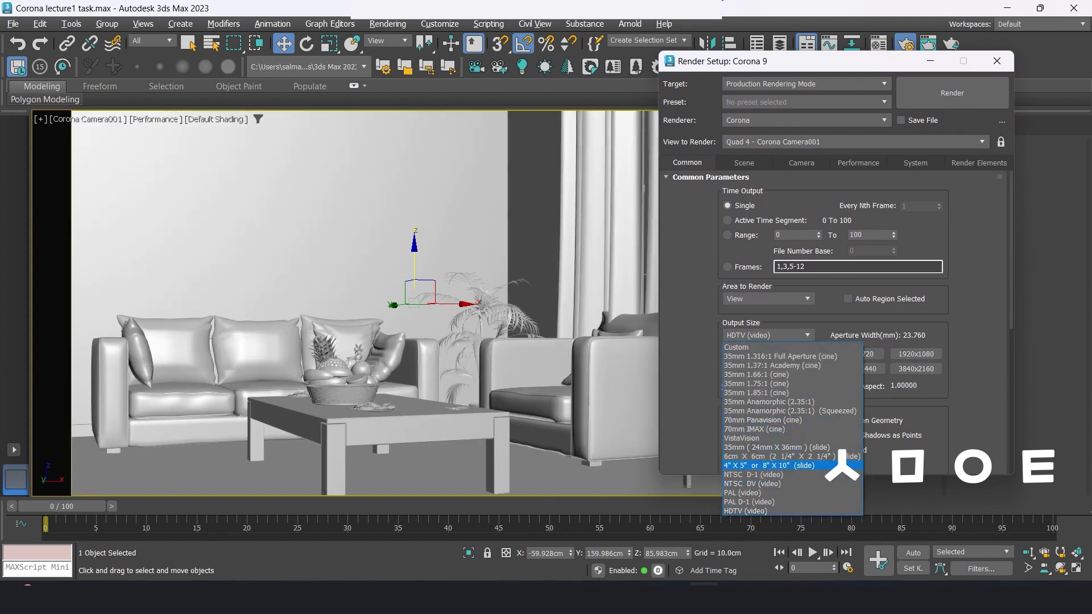
click(752, 484)
click(916, 369)
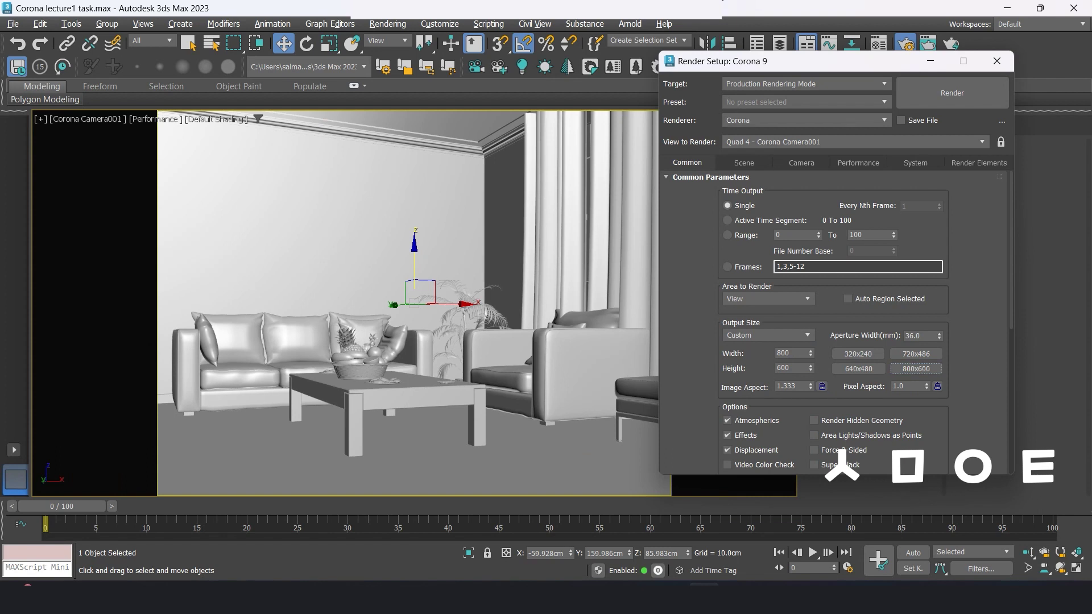
click(744, 163)
double_click(773, 251)
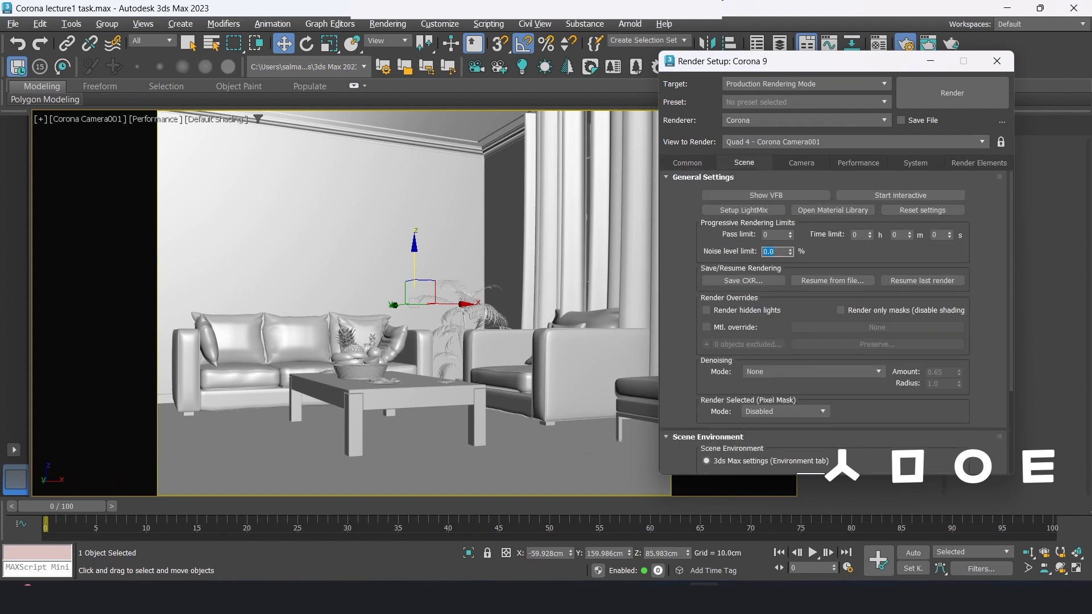
text(6)
- Set a 6% noise level limit and override materials with a CoronaPhysicalMtl
key(Return)
click(707, 327)
click(877, 328)
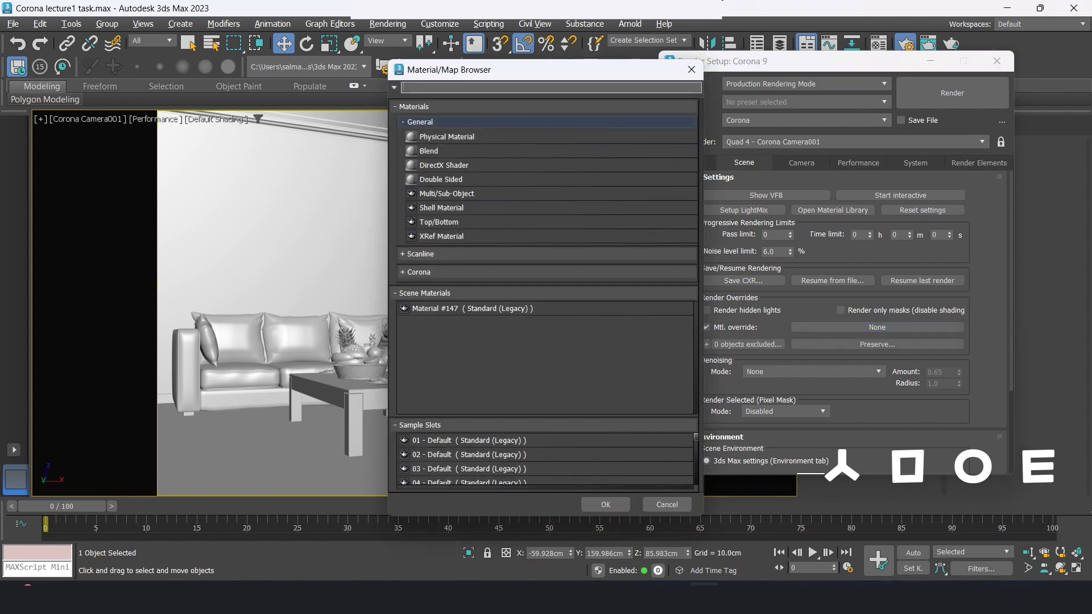
click(424, 293)
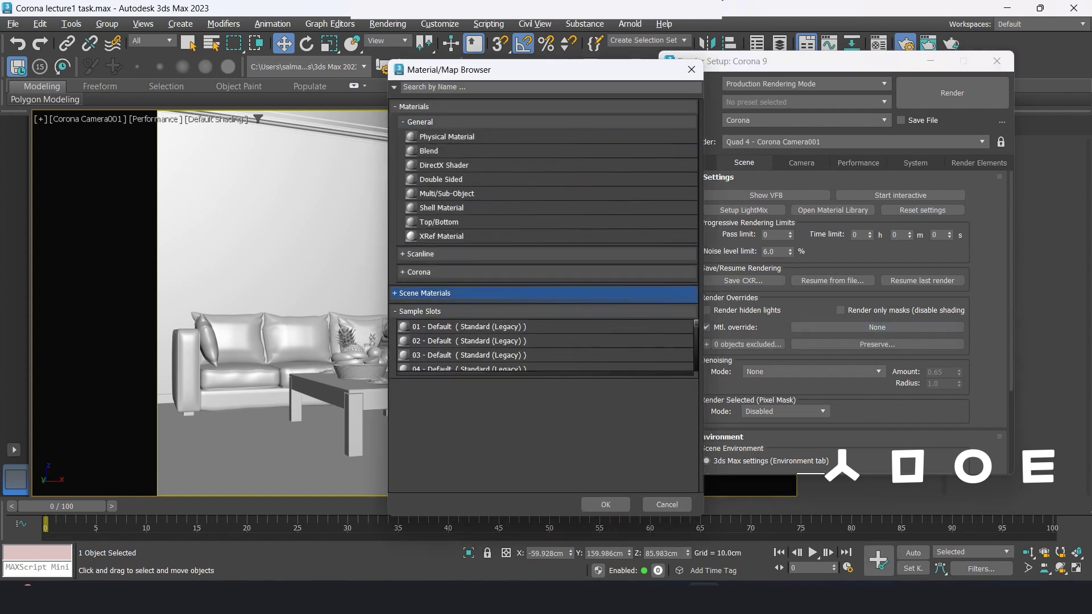
click(418, 272)
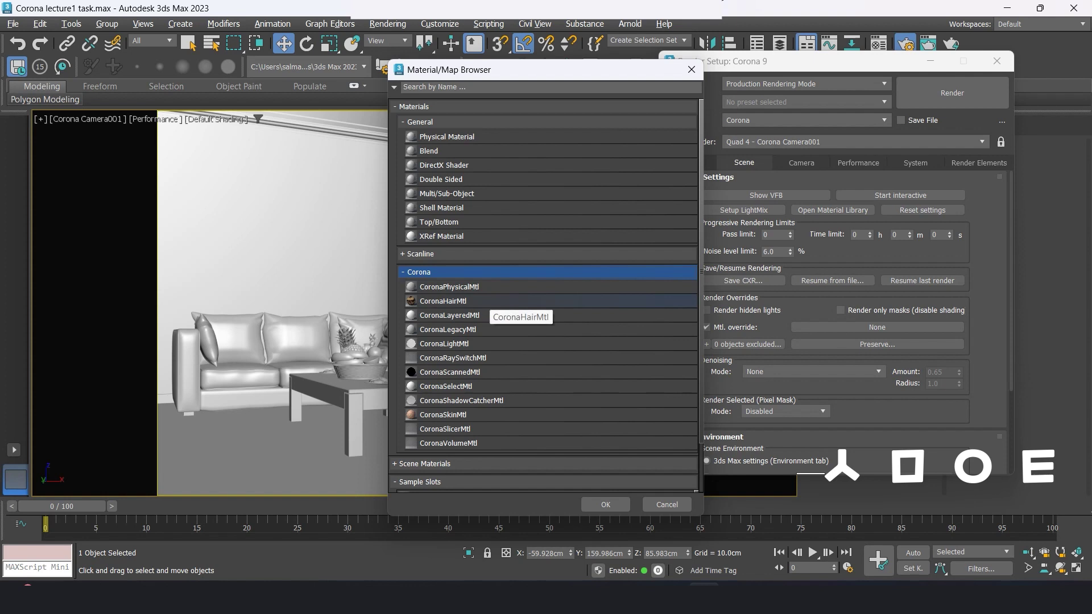
double_click(448, 330)
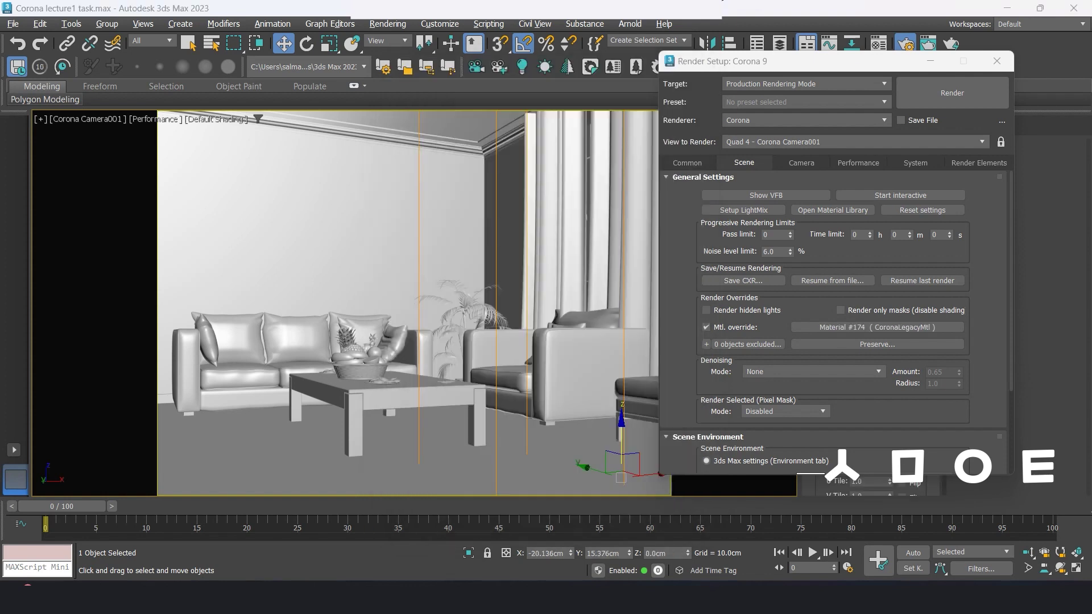
- Set denoising to Corona High Quality and review the Camera tab settings
click(813, 371)
click(777, 420)
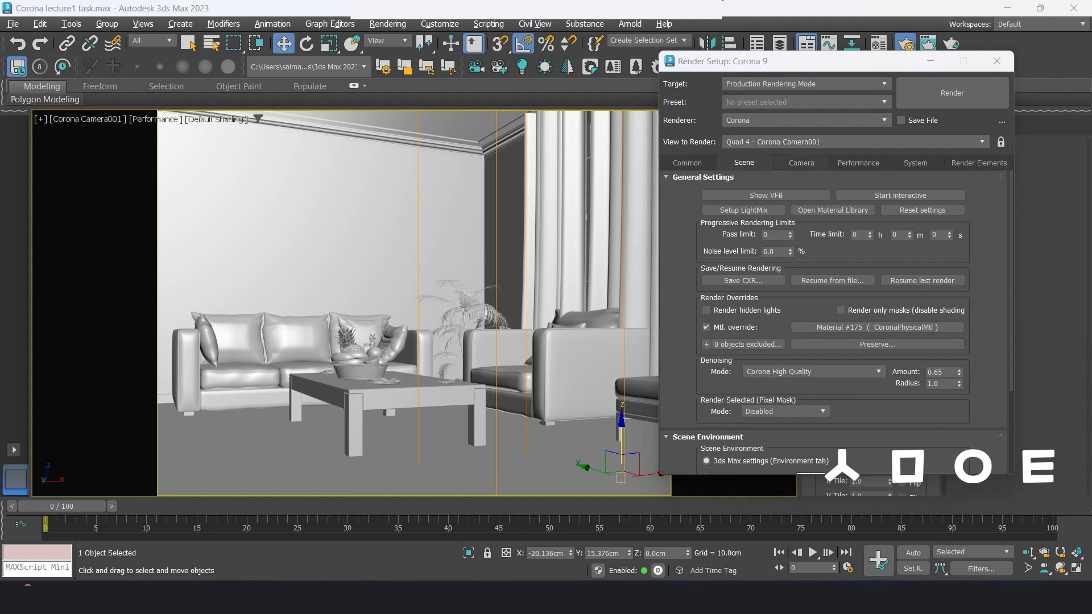
click(802, 163)
scroll(833, 319, down, 1)
scroll(833, 319, up, 1)
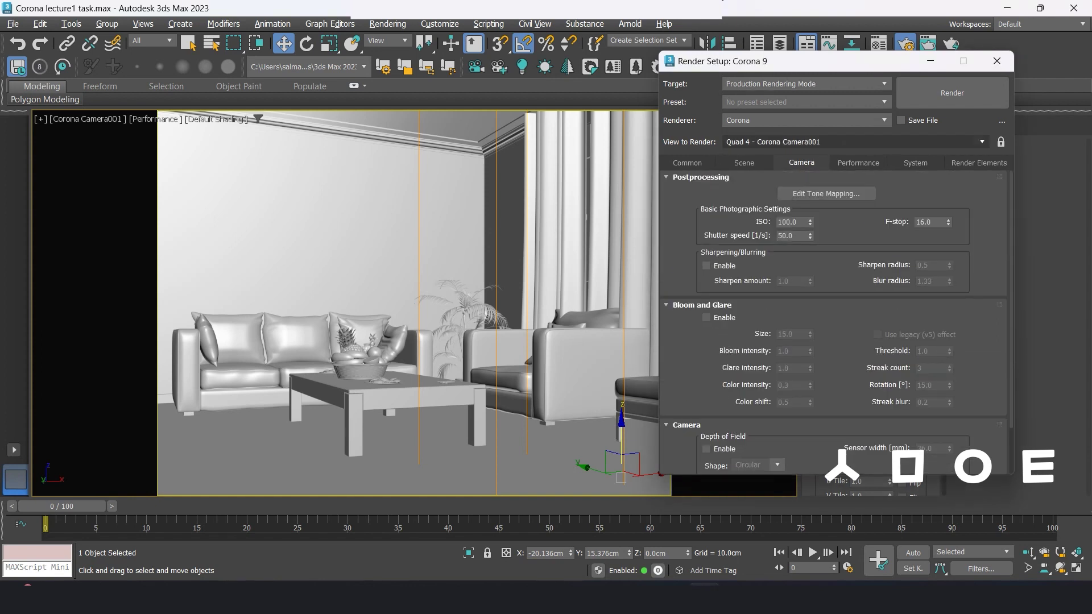
- Go to Render Elements and select the CESSENTIAL passes in the add list
click(858, 162)
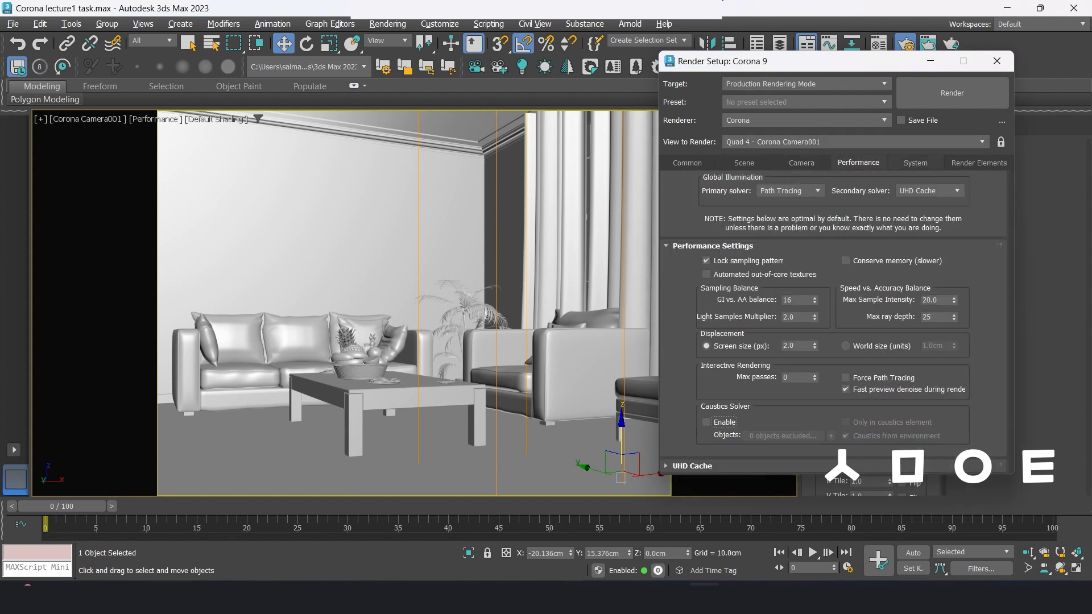
click(915, 163)
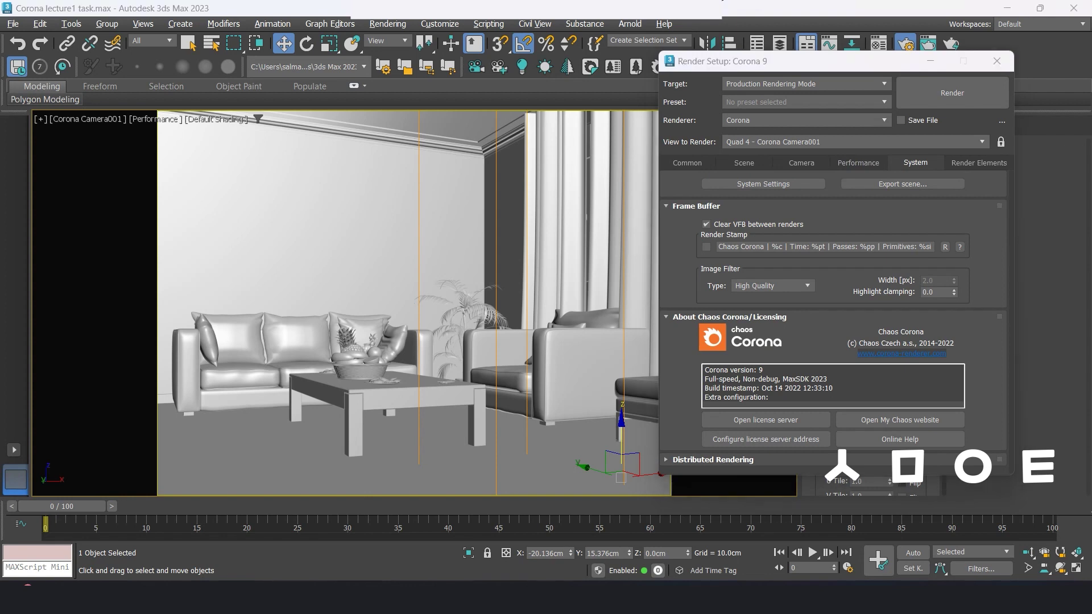
click(979, 163)
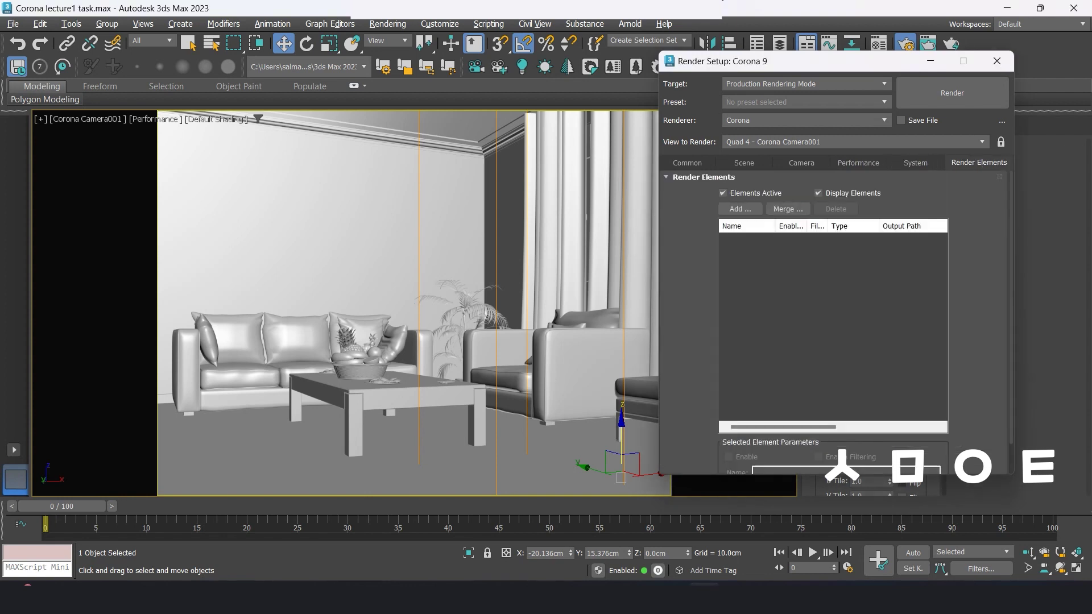
click(735, 209)
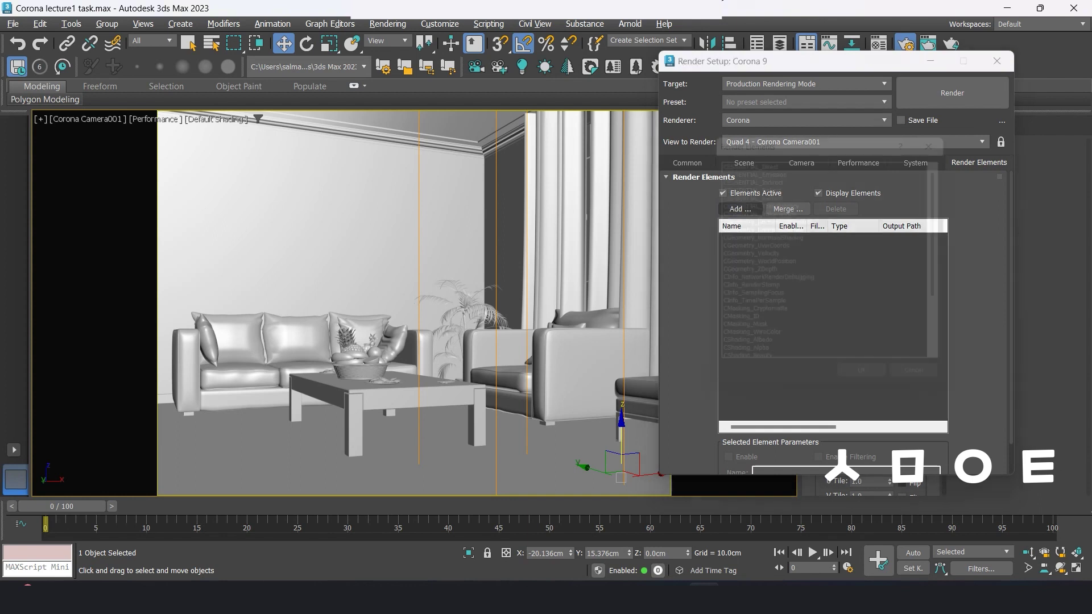
key(Down)
key(Down)
key(Up)
key(Up)
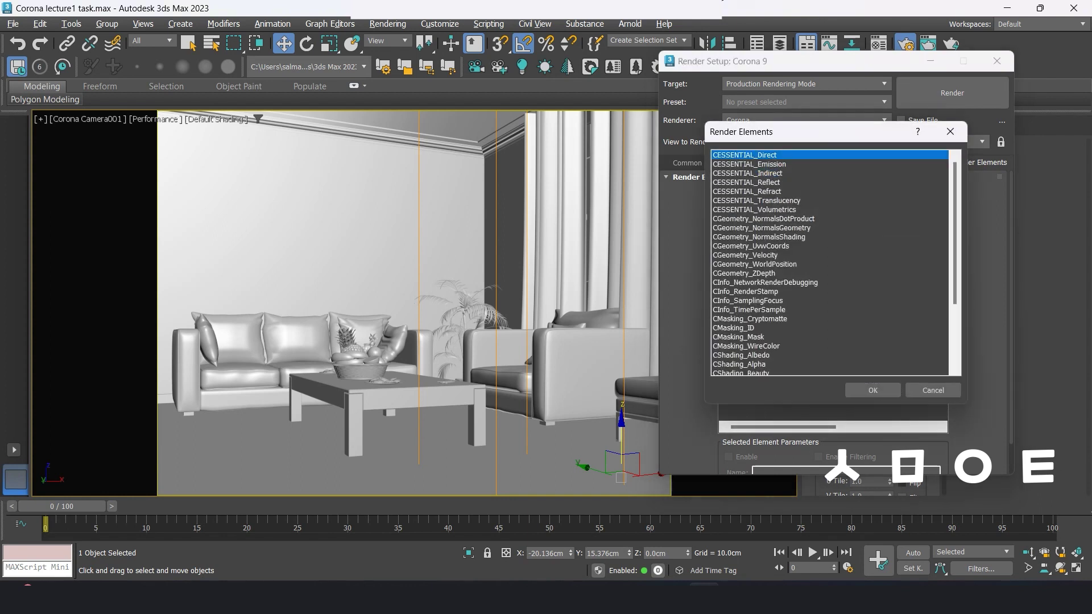
ctrl+click(748, 172)
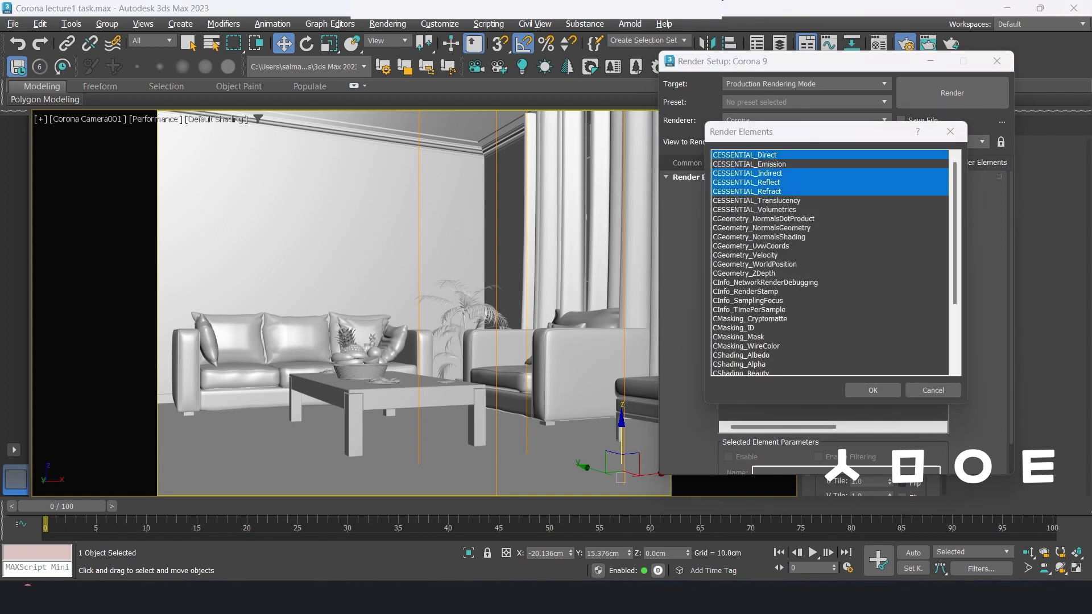
scroll(830, 261, down, 3)
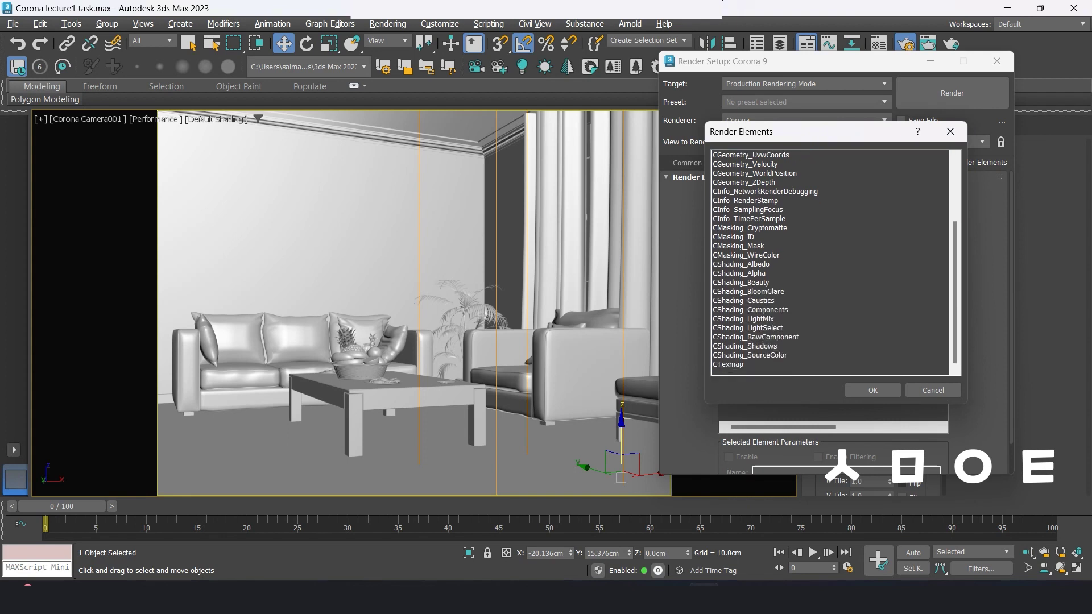
scroll(831, 262, up, 1)
scroll(830, 262, up, 2)
scroll(831, 262, down, 2)
scroll(831, 261, down, 1)
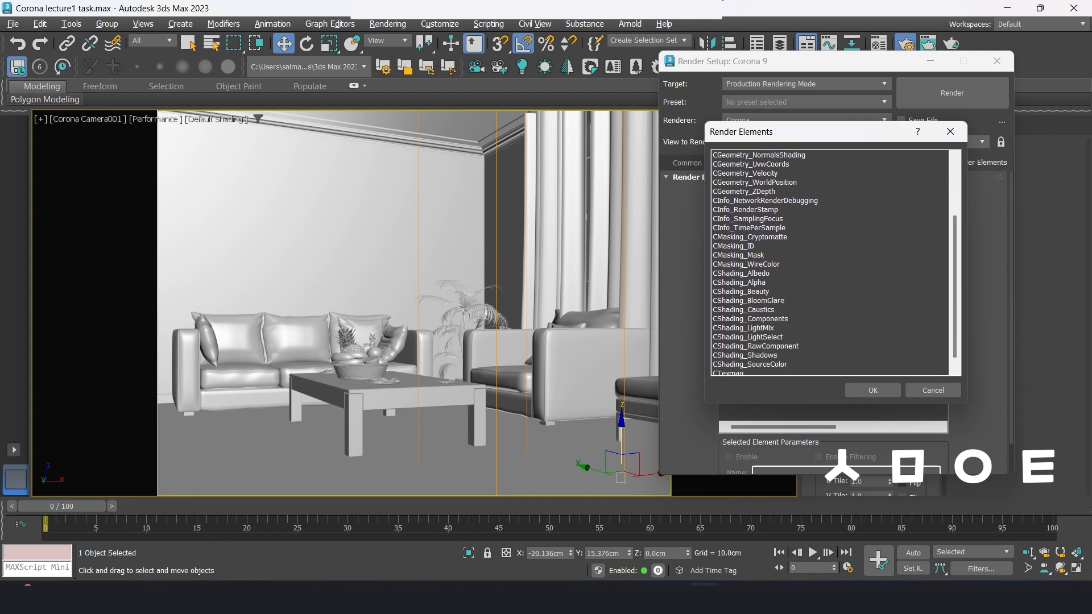
- Add CShading_Shadows and CShading_LightMix alongside the CESSENTIAL passes and inspect CESSENTIAL_Direct
click(745, 354)
ctrl+click(744, 328)
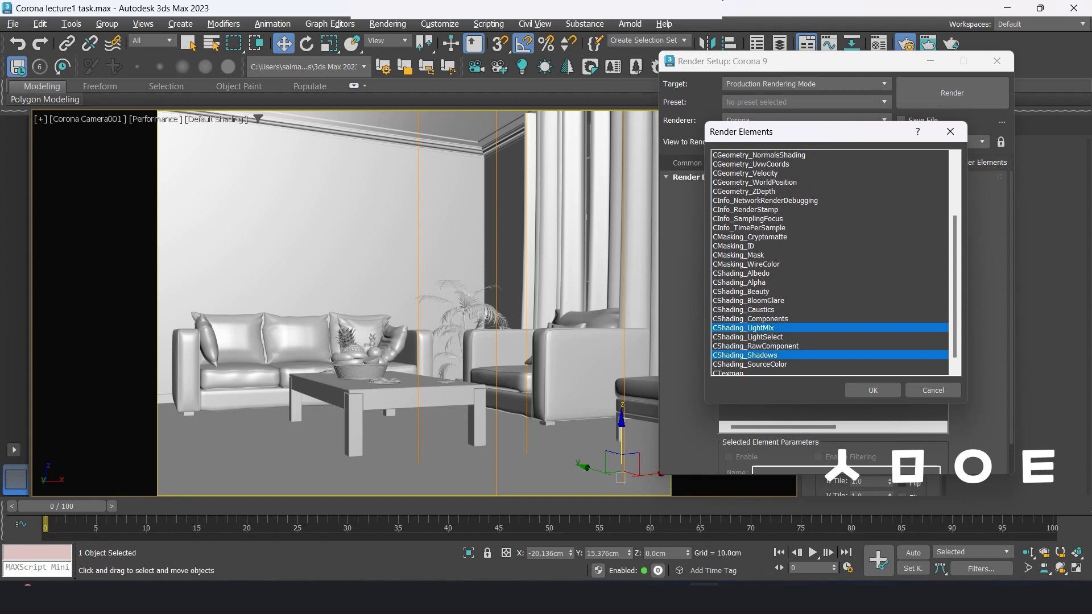
scroll(831, 262, down, 1)
scroll(830, 261, up, 5)
scroll(830, 262, down, 5)
key(Return)
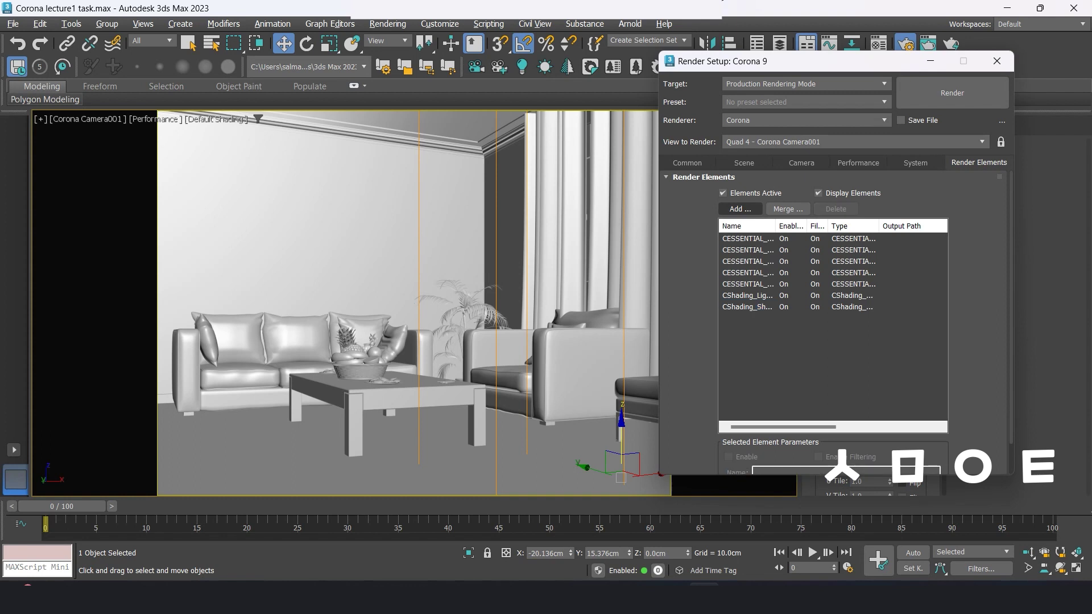
scroll(833, 325, right, 2)
scroll(834, 324, left, 2)
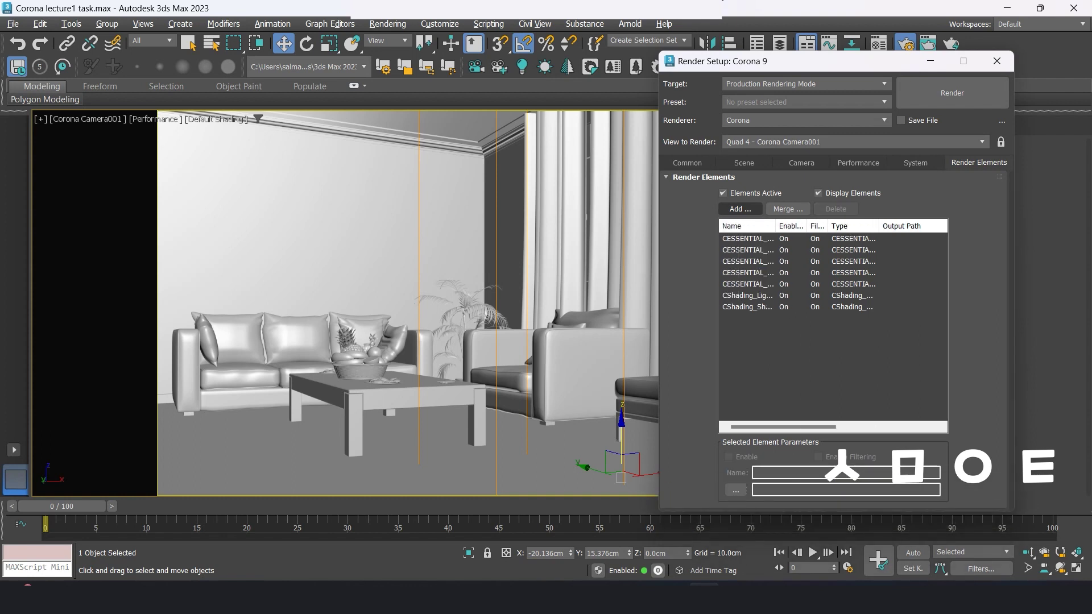
click(747, 238)
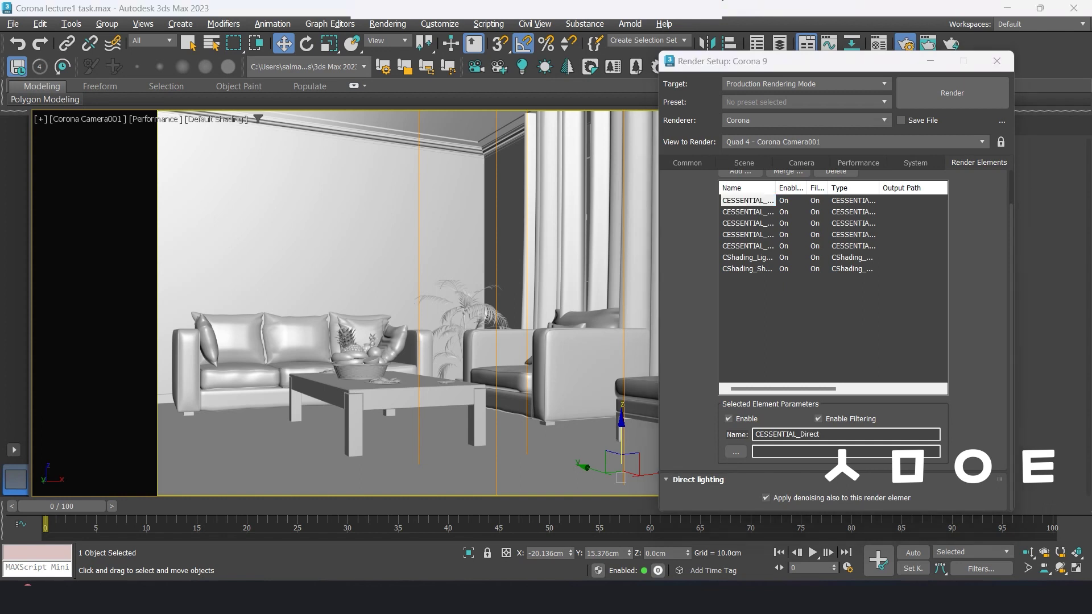
click(805, 102)
- Save the render settings as the 'render test' preset on the Desktop with all categories
click(750, 195)
text(render test)
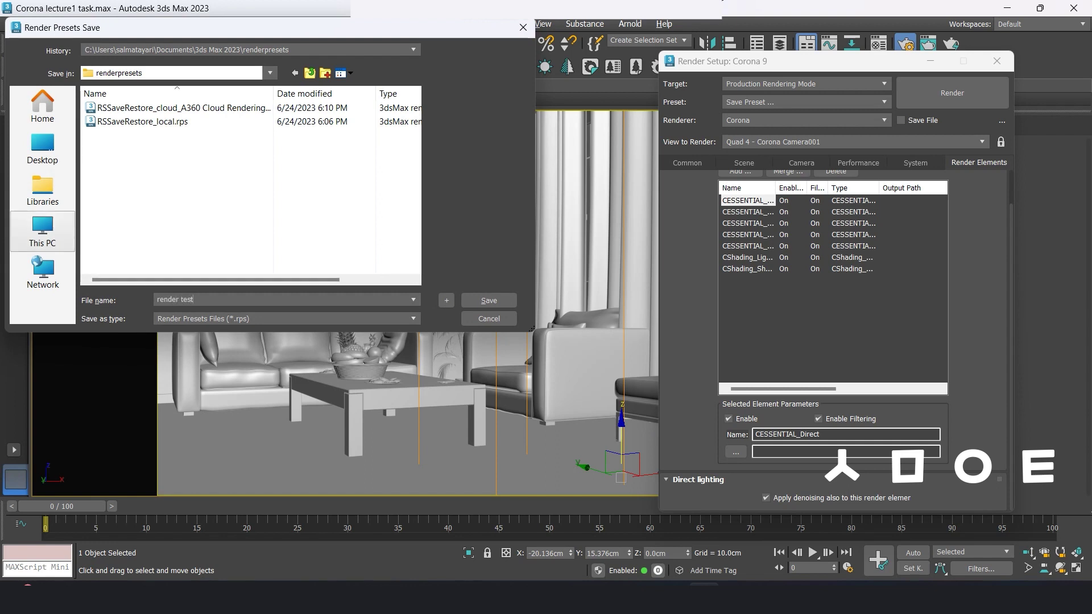
click(42, 231)
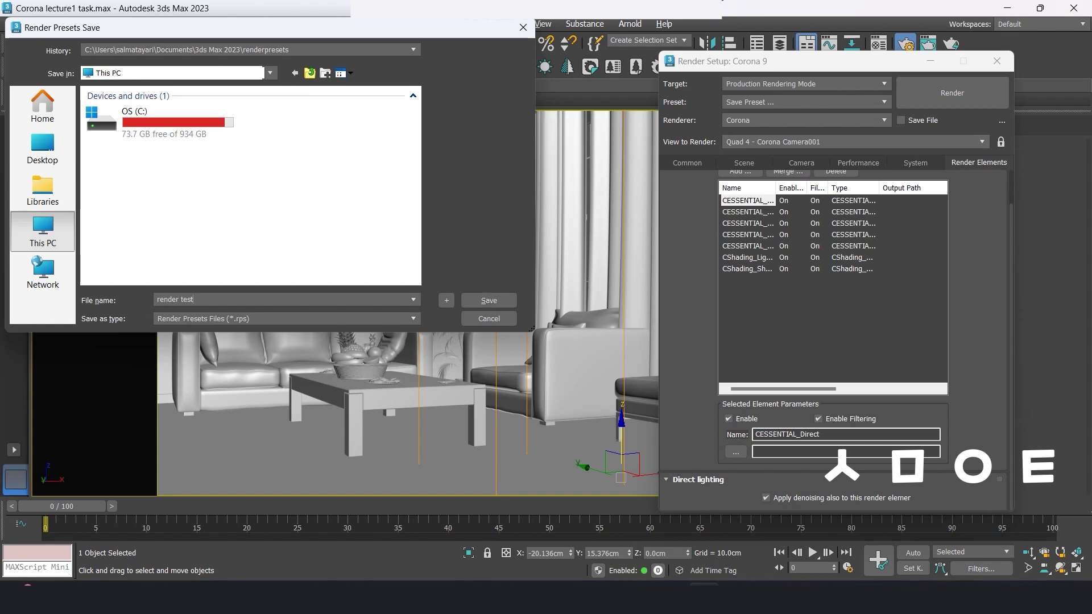
click(43, 148)
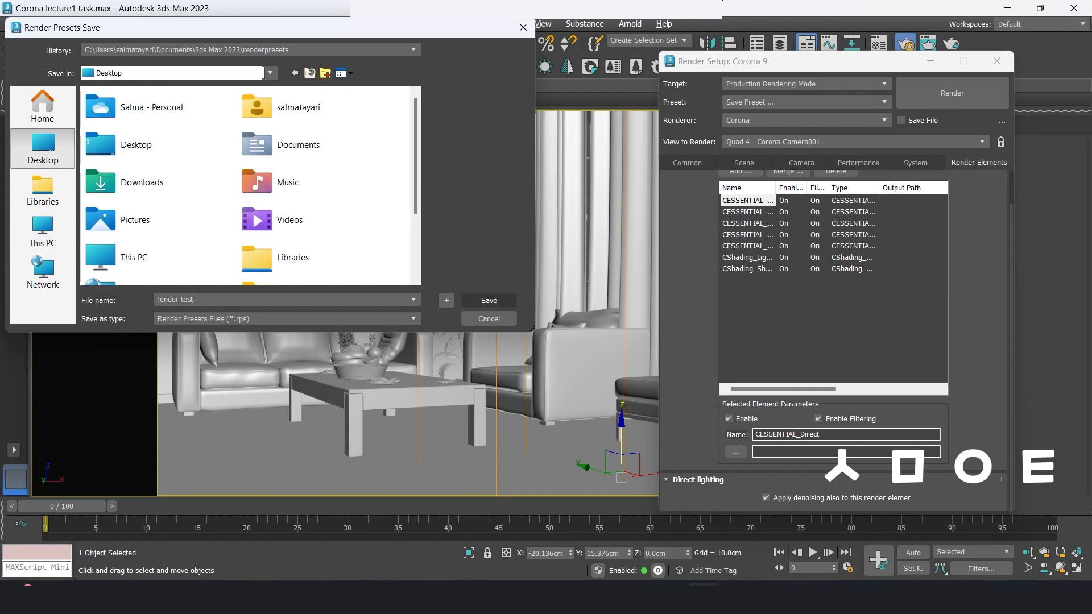
key(Return)
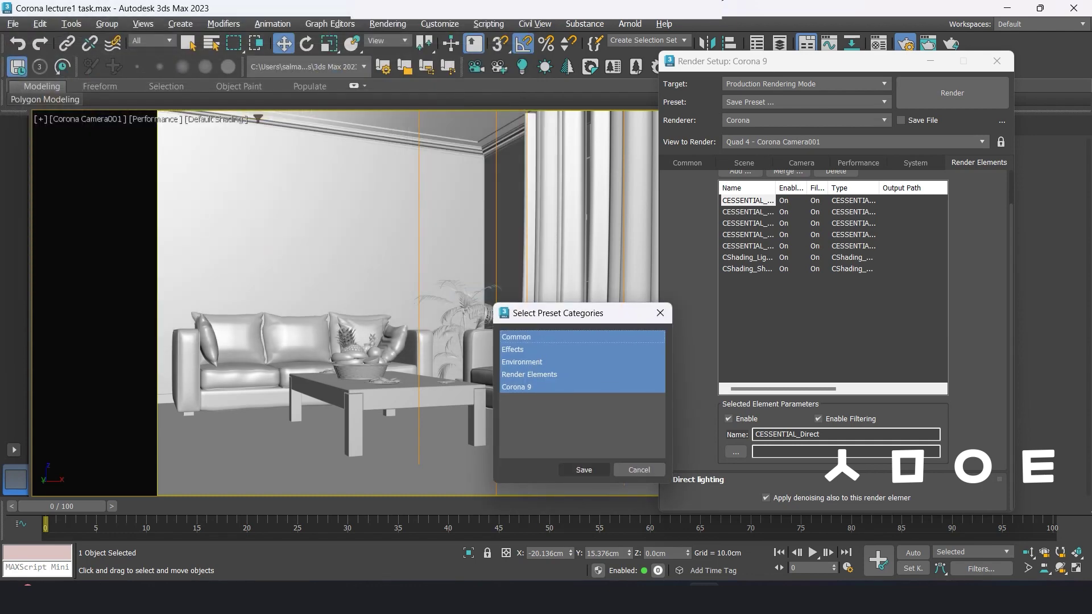
click(584, 470)
- Close Render Setup and switch the light types list to Corona
key(F10)
click(873, 165)
click(842, 198)
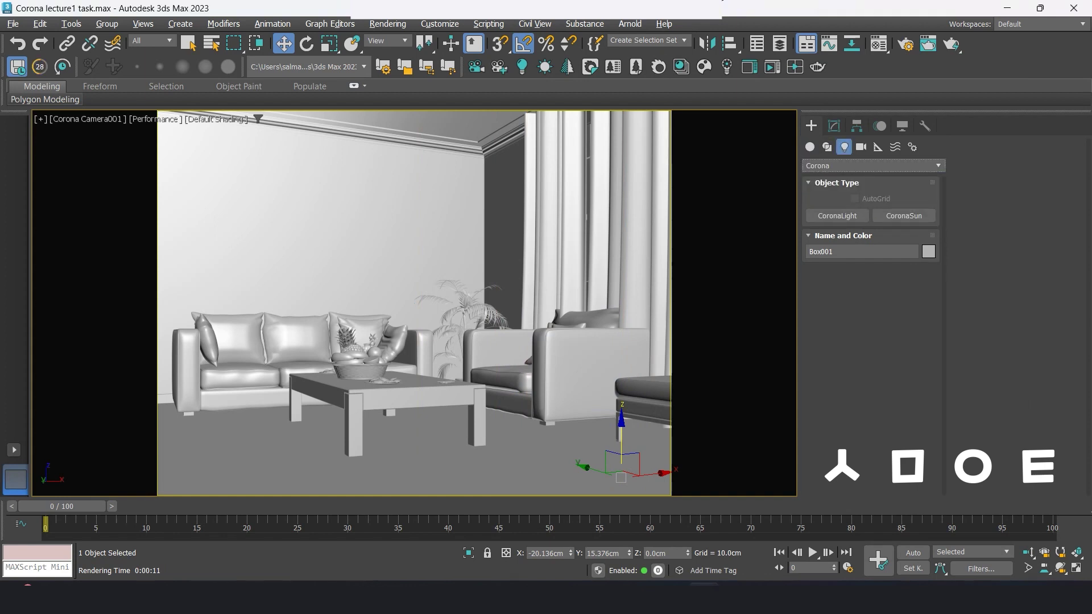
- In Top view, place a targeted Corona Sun right of the room aimed inside
click(85, 119)
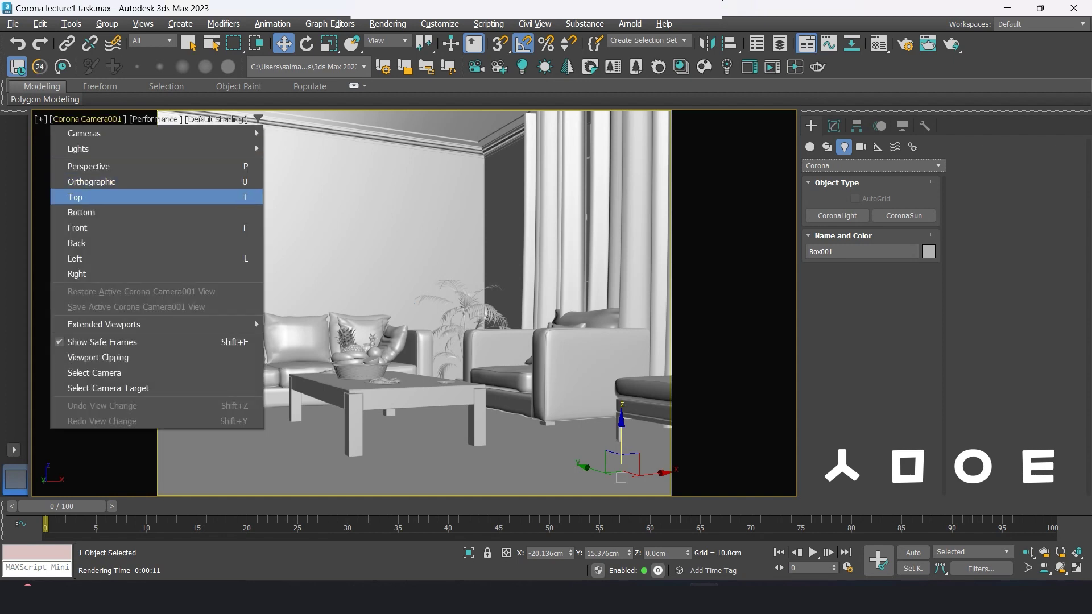
click(74, 197)
scroll(441, 285, down, 3)
scroll(441, 285, up, 2)
click(903, 216)
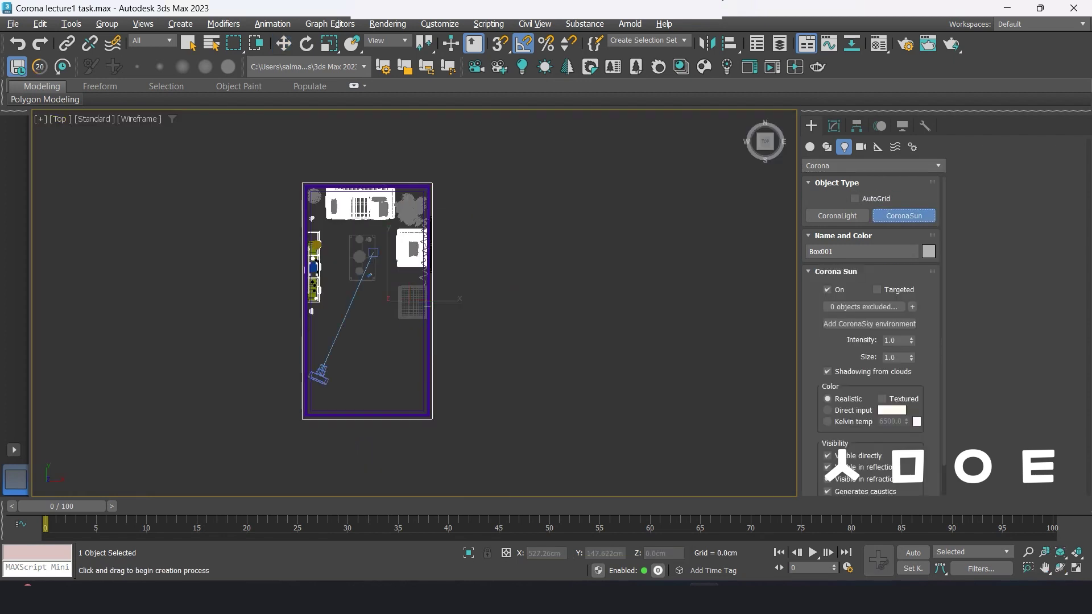
drag(665, 230, 350, 233)
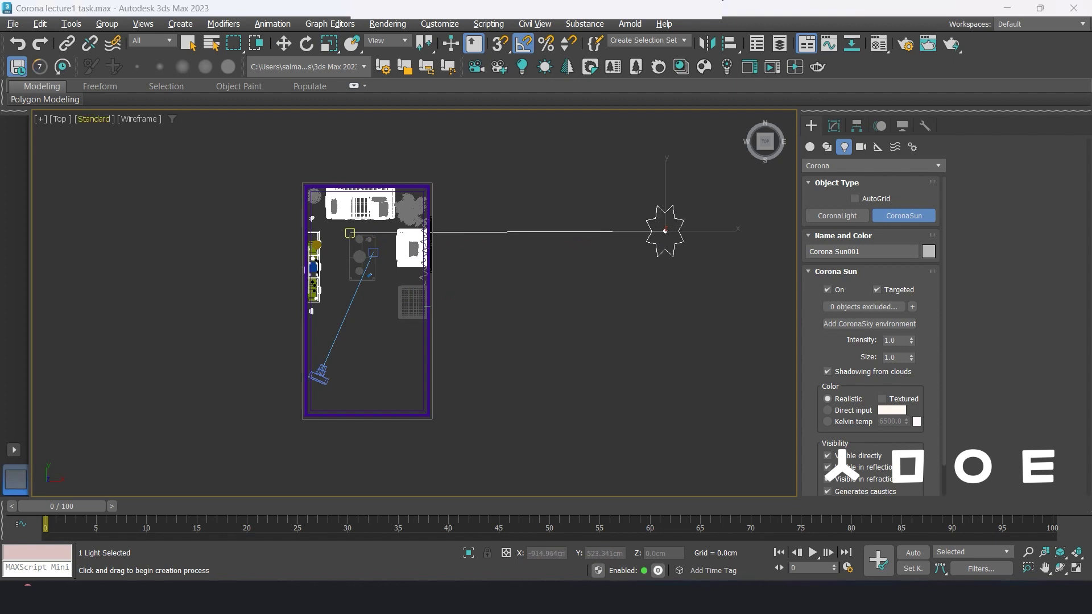
- In Front view, lower the Corona Sun closer to the room
click(60, 119)
click(77, 228)
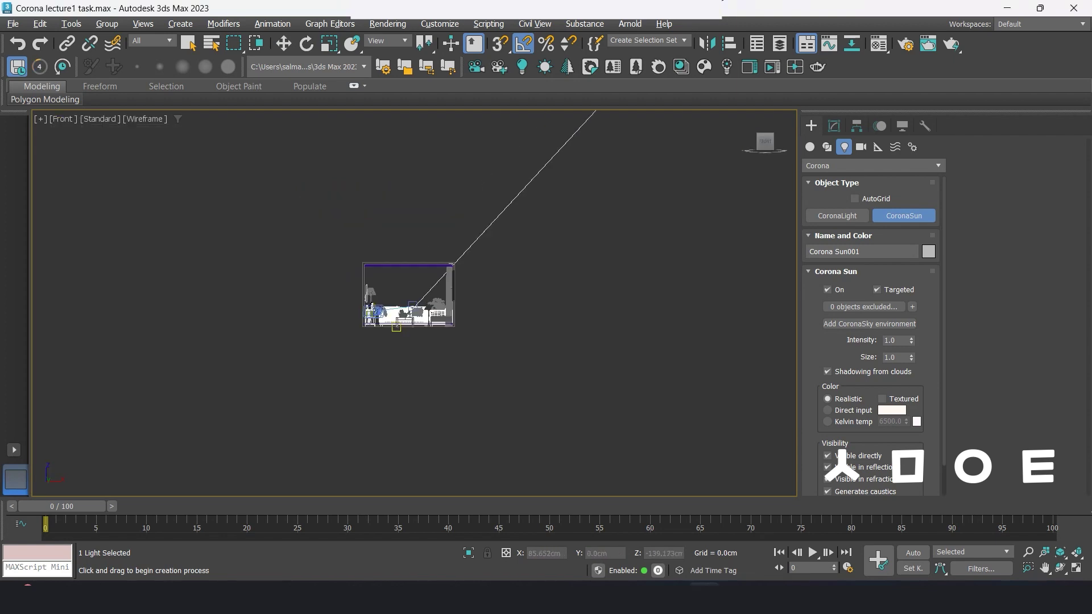
drag(550, 371, 551, 185)
right_click(550, 183)
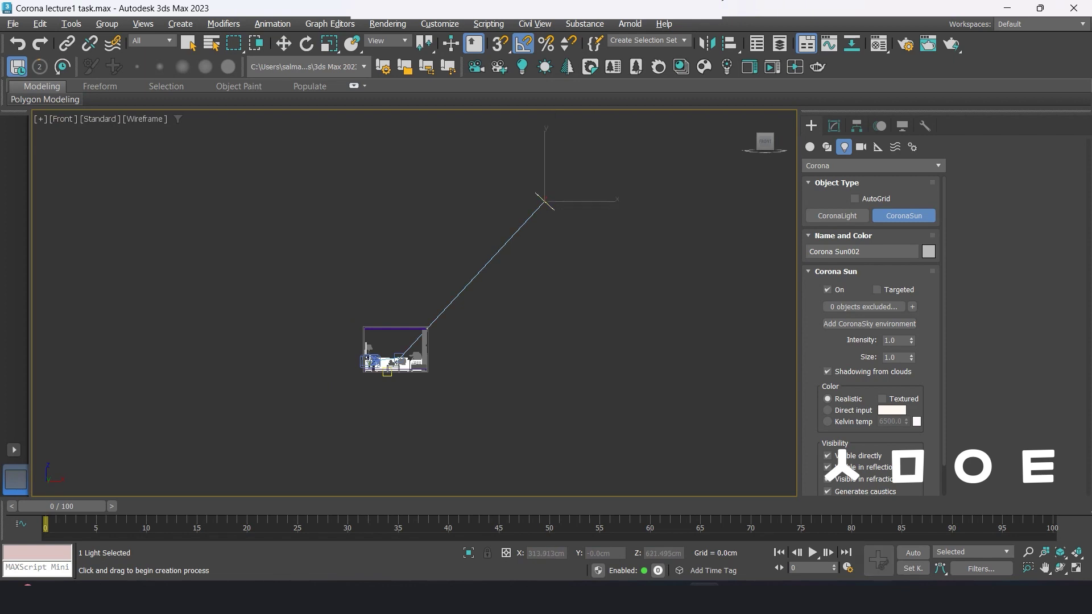
key(w)
drag(544, 201, 545, 273)
click(387, 371)
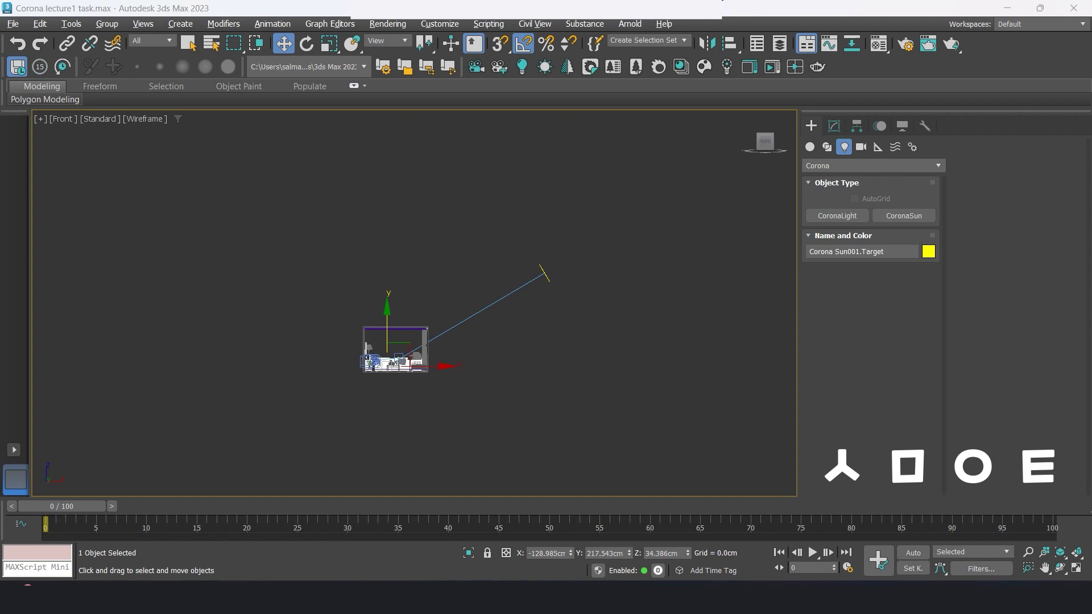
- Back in Camera view, slide the curtain splines aside to reveal the window
key(c)
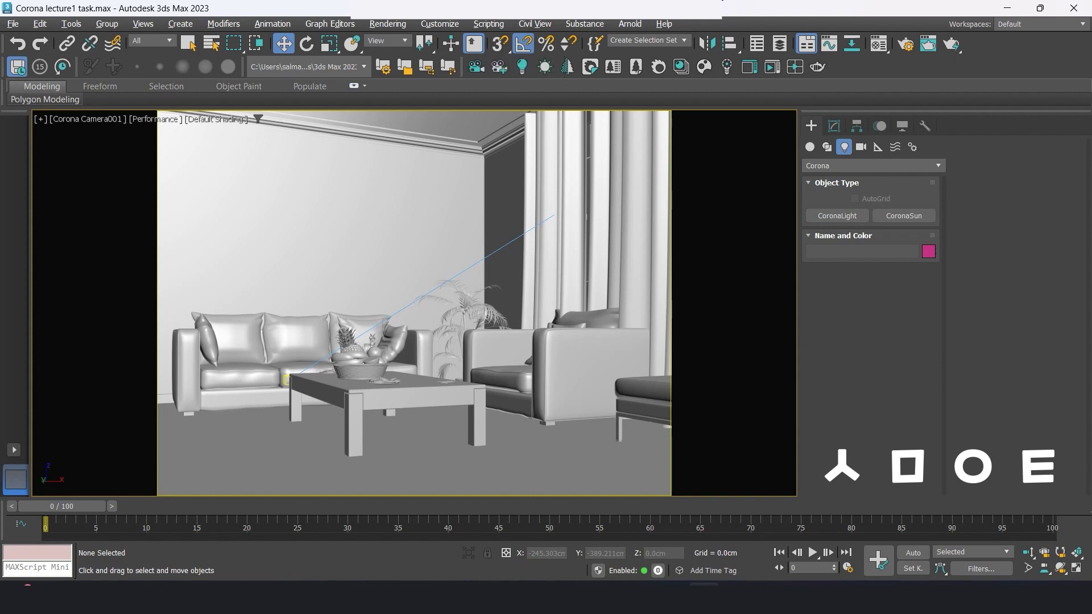
drag(501, 234, 488, 270)
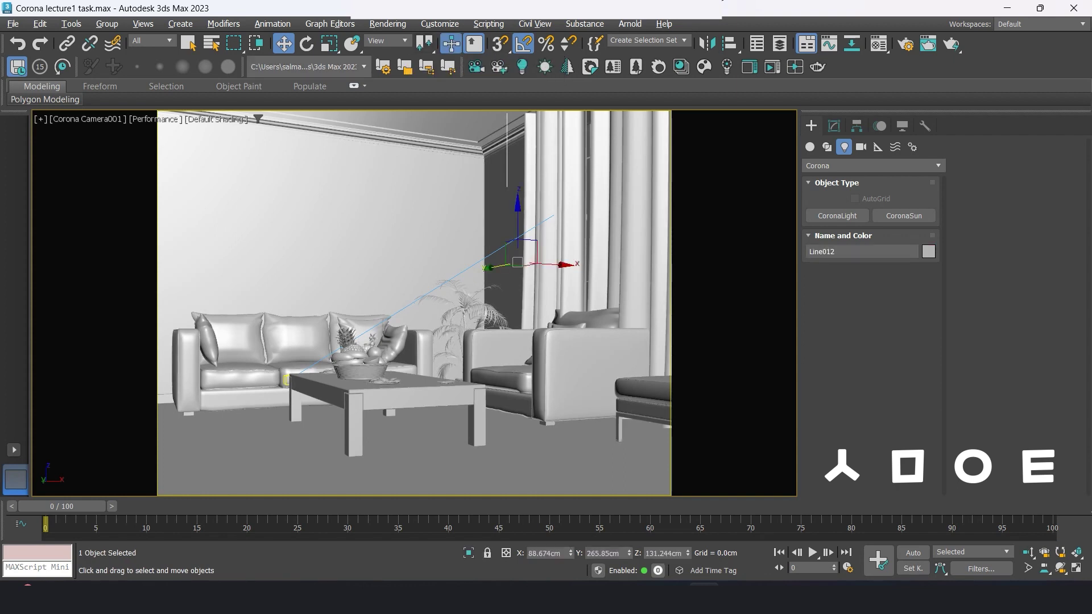
drag(569, 245, 591, 248)
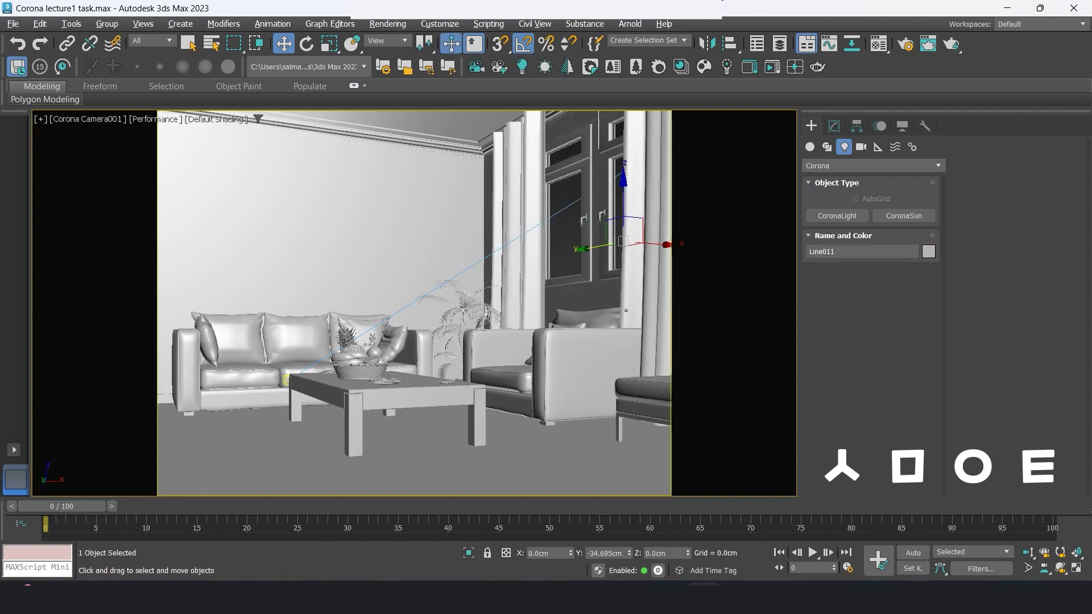
drag(489, 262, 494, 268)
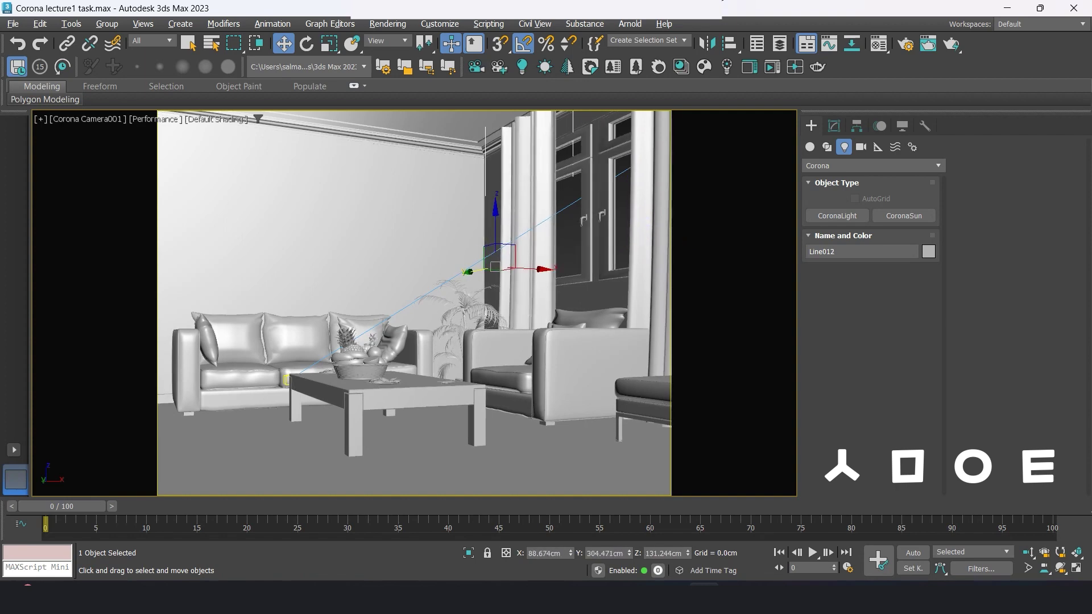
click(907, 44)
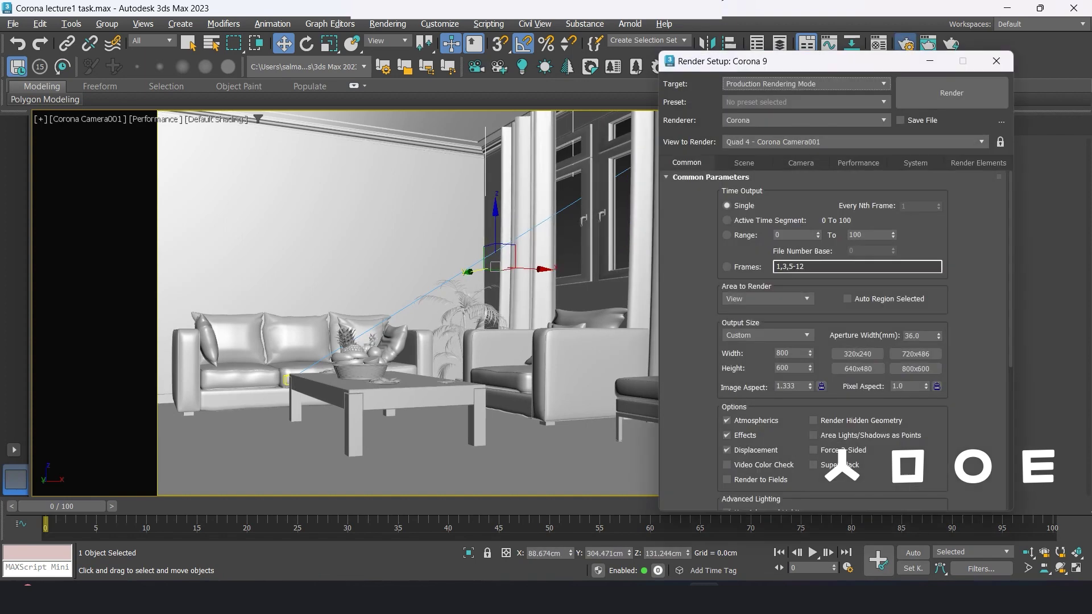
- Render a first sunlit test of the camera view and review the VFB Post tone mapping options
click(952, 93)
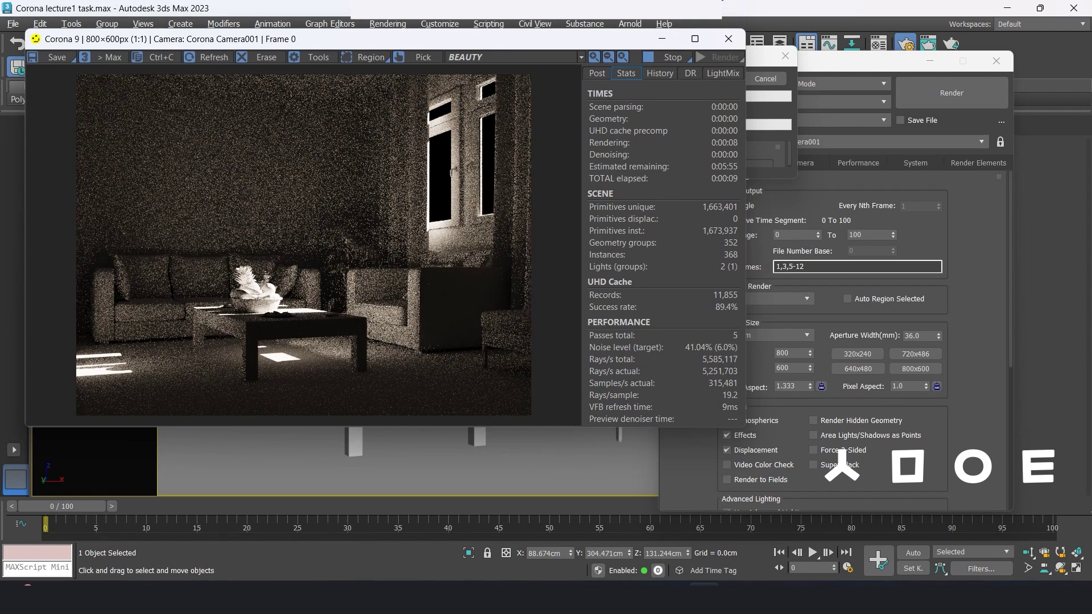
click(597, 72)
click(722, 73)
click(597, 73)
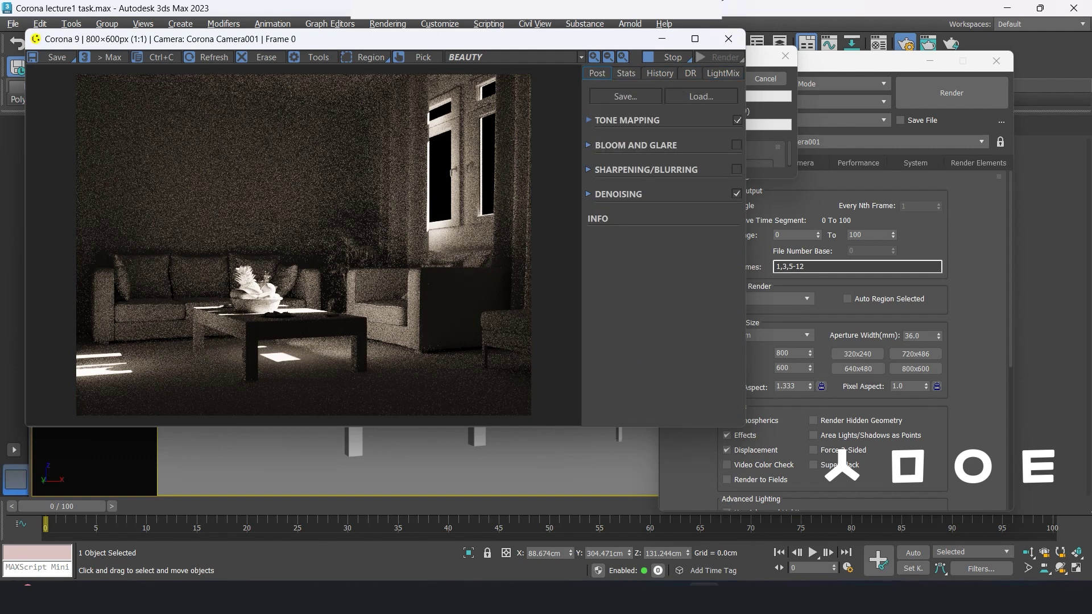
click(627, 120)
click(627, 120)
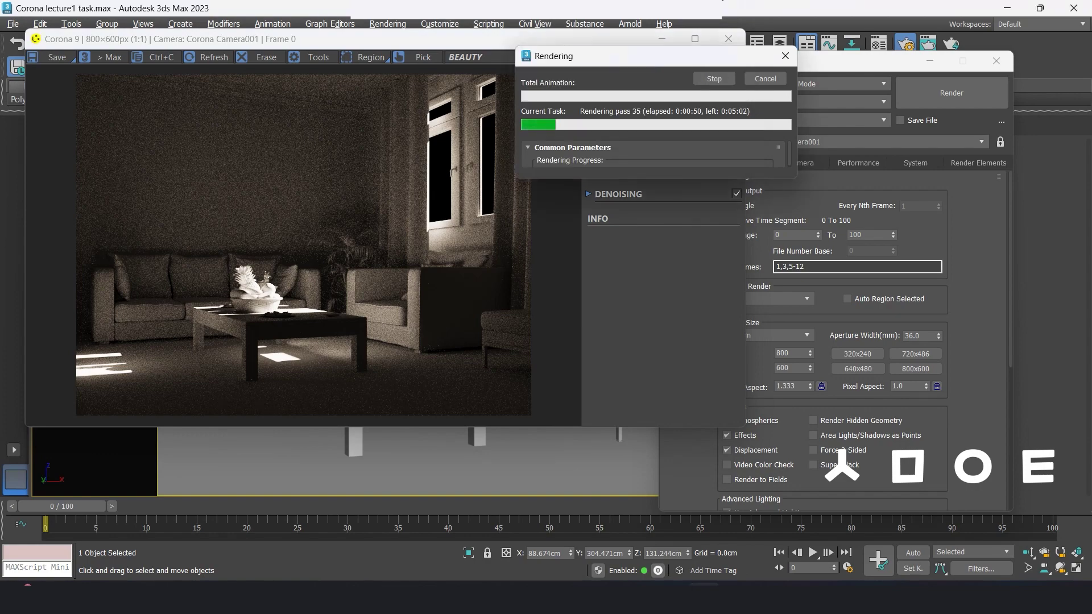
click(589, 239)
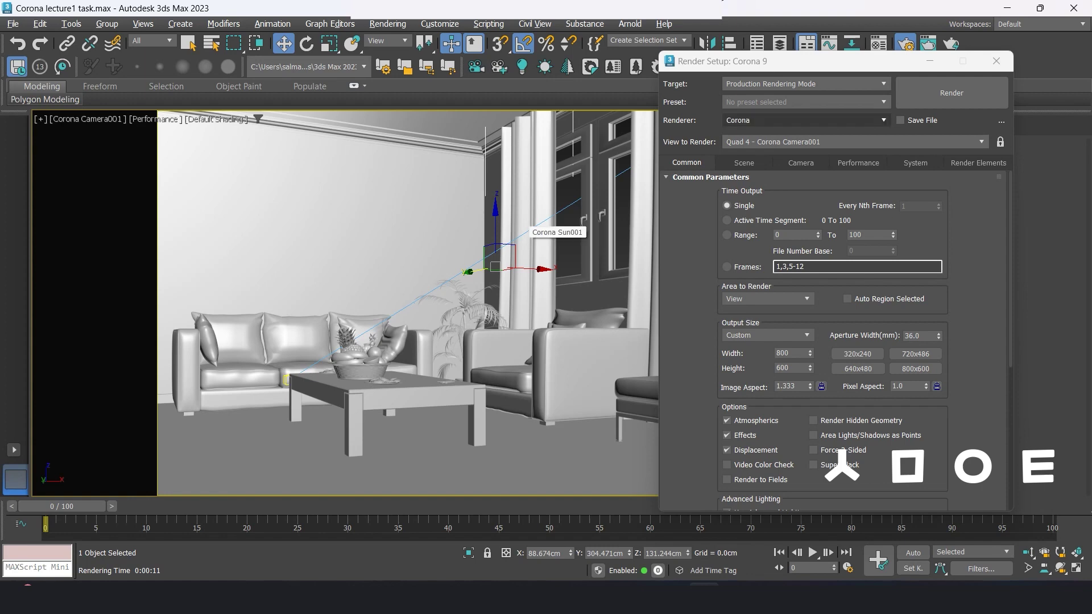
drag(796, 61, 552, 32)
- Select Corona Sun001 and add a Corona sky environment to the scene
click(757, 33)
click(455, 274)
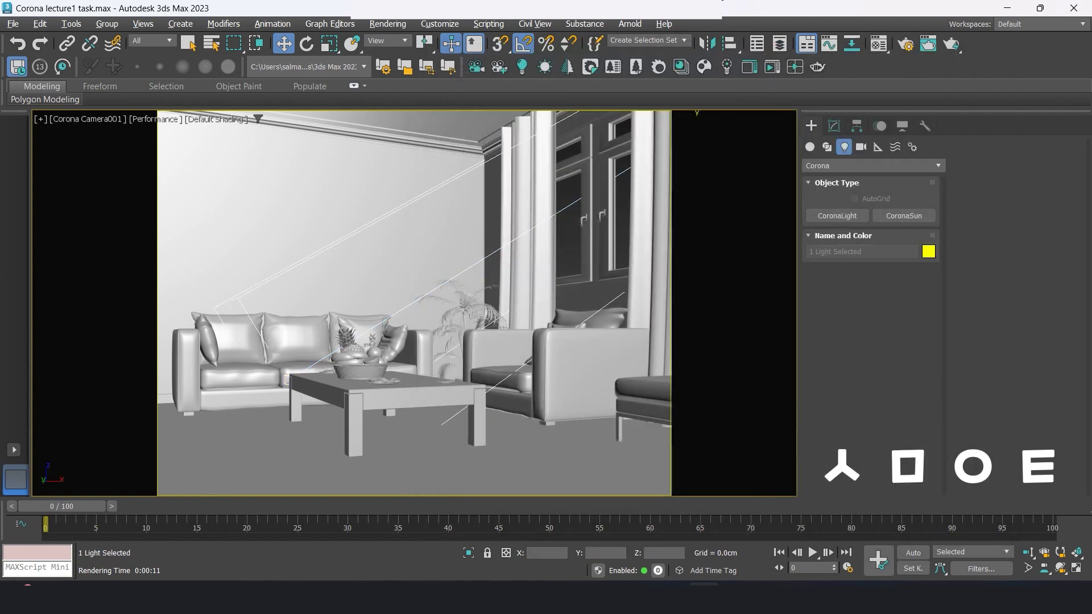
click(834, 126)
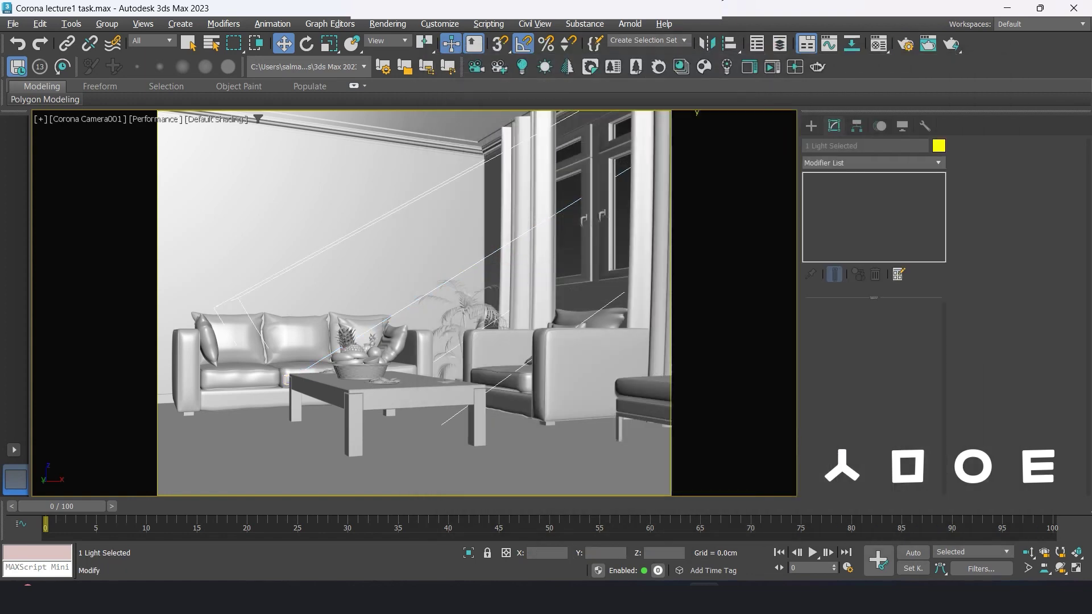
click(834, 125)
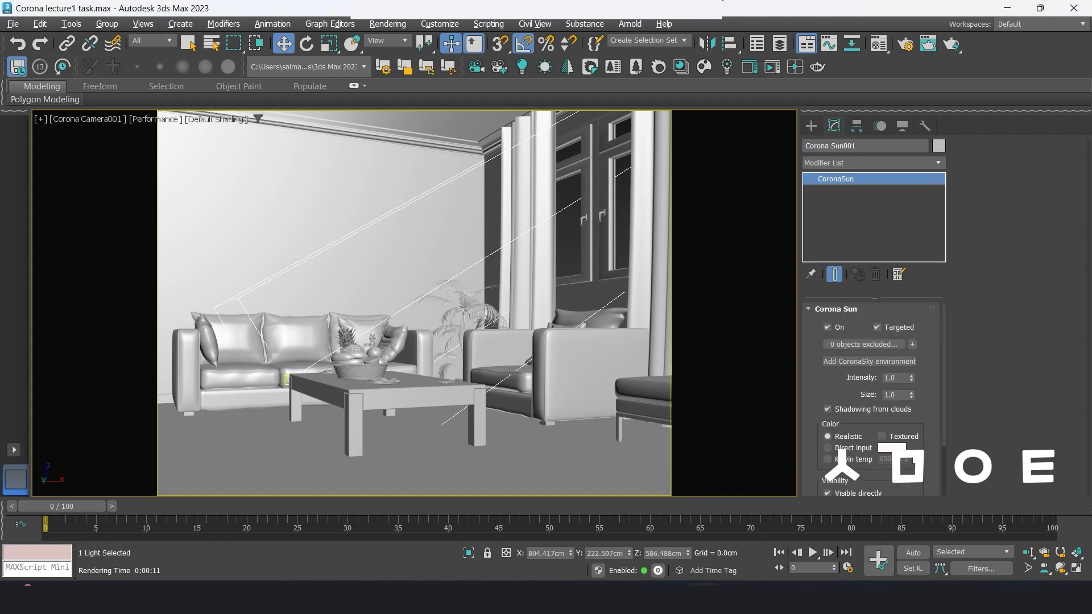
click(869, 362)
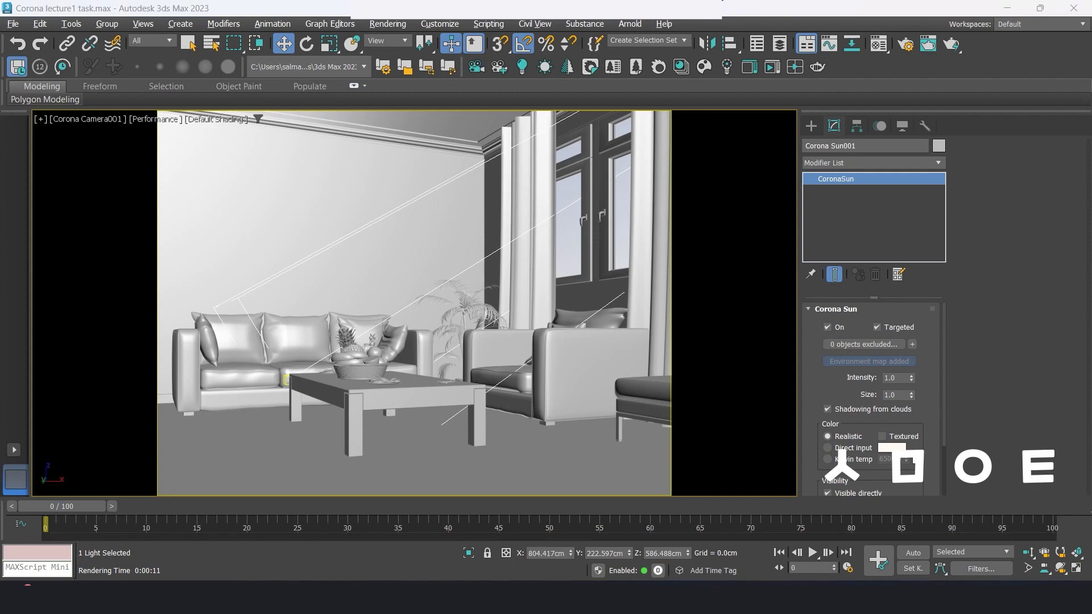
- Set the Corona Sun size to 2.0 and re-render the camera view
click(906, 45)
key(shift+q)
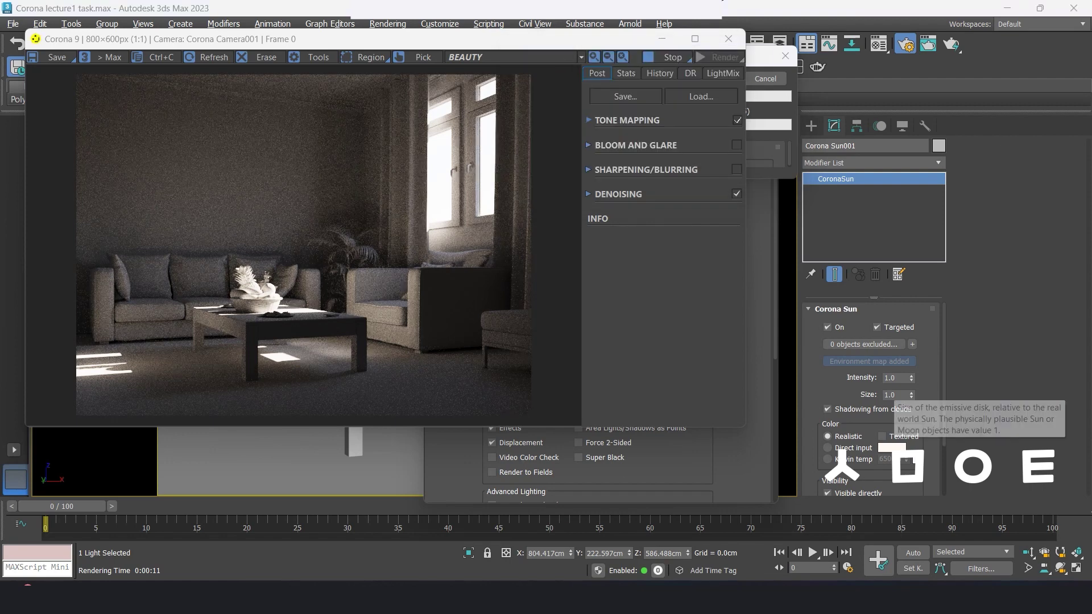
text(2)
key(Return)
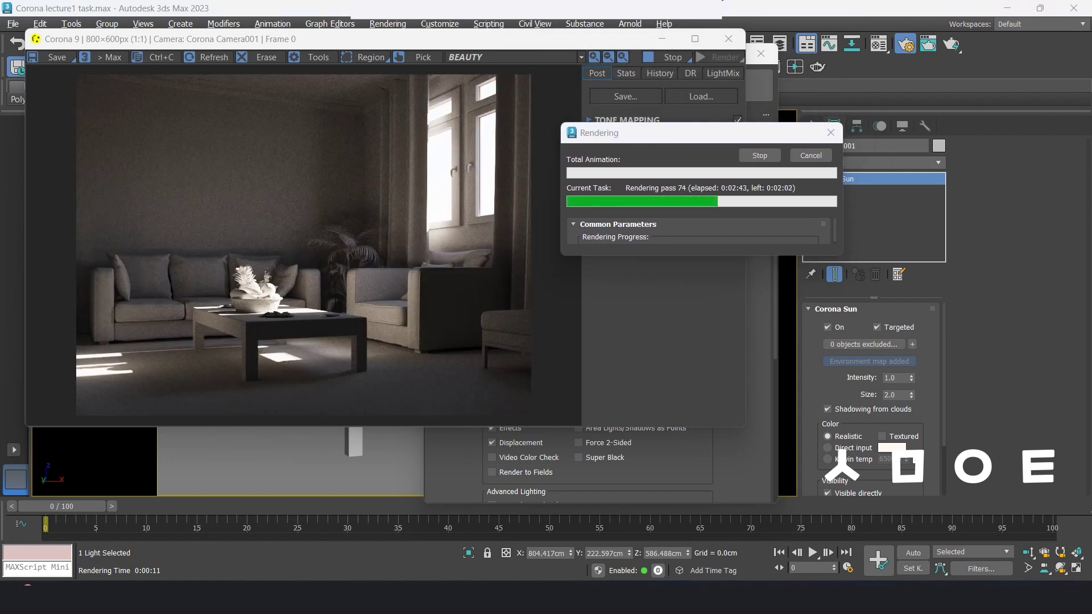
click(728, 39)
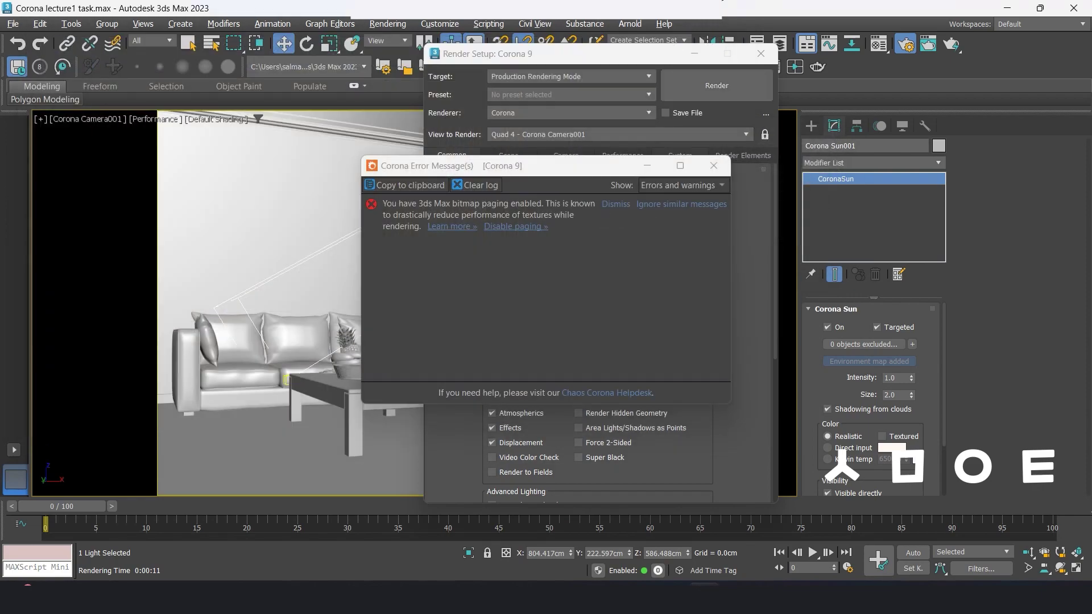
- Dismiss the warnings, lower the Corona Sun to Z 448 cm in Front view, and open Render Elements
click(728, 154)
click(761, 54)
key(t)
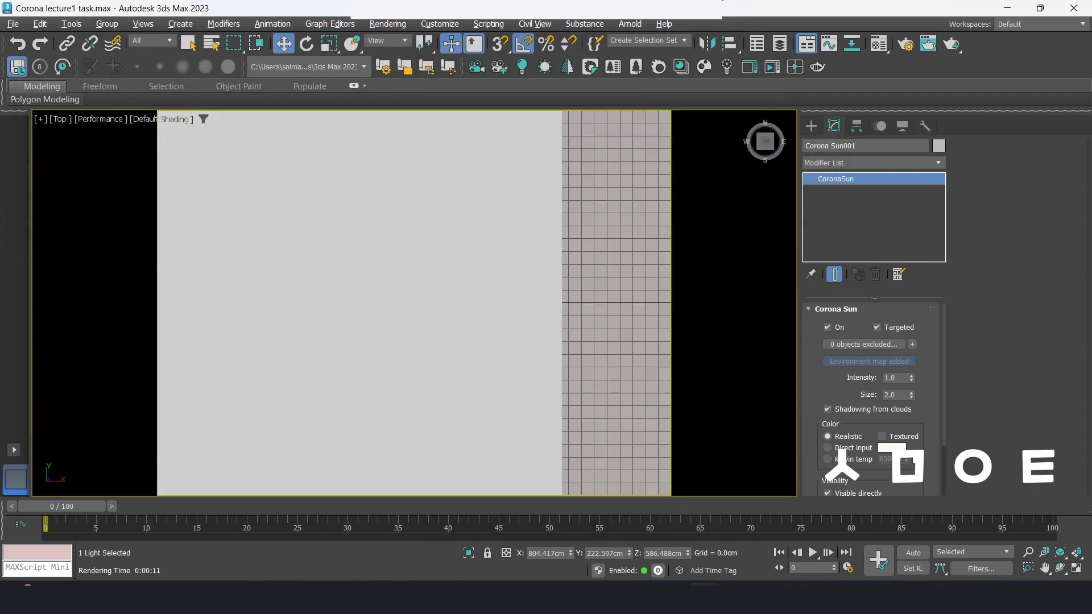
key(f)
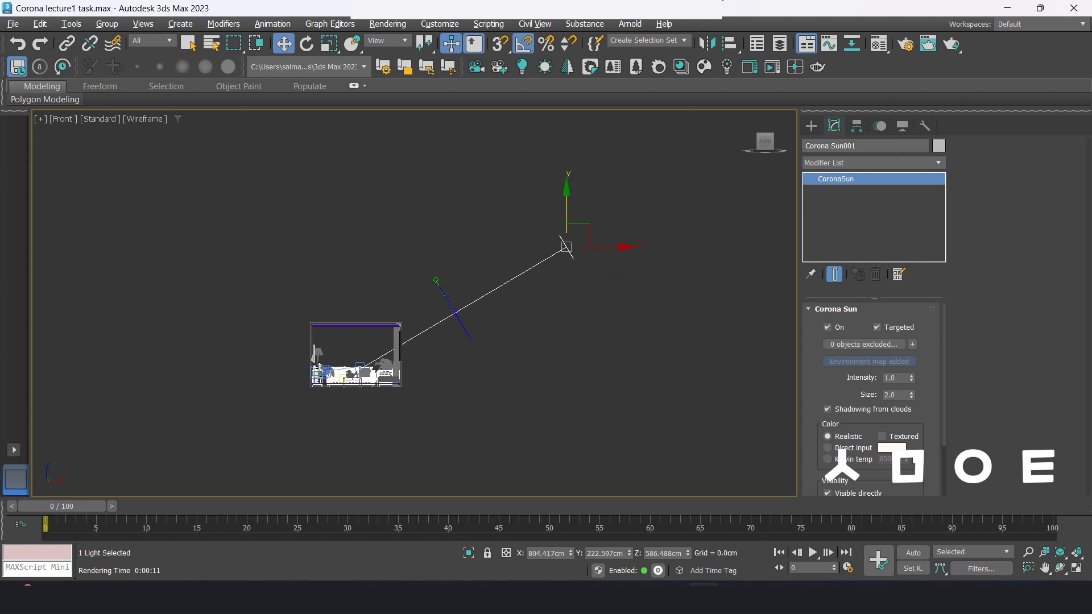
drag(566, 222, 567, 255)
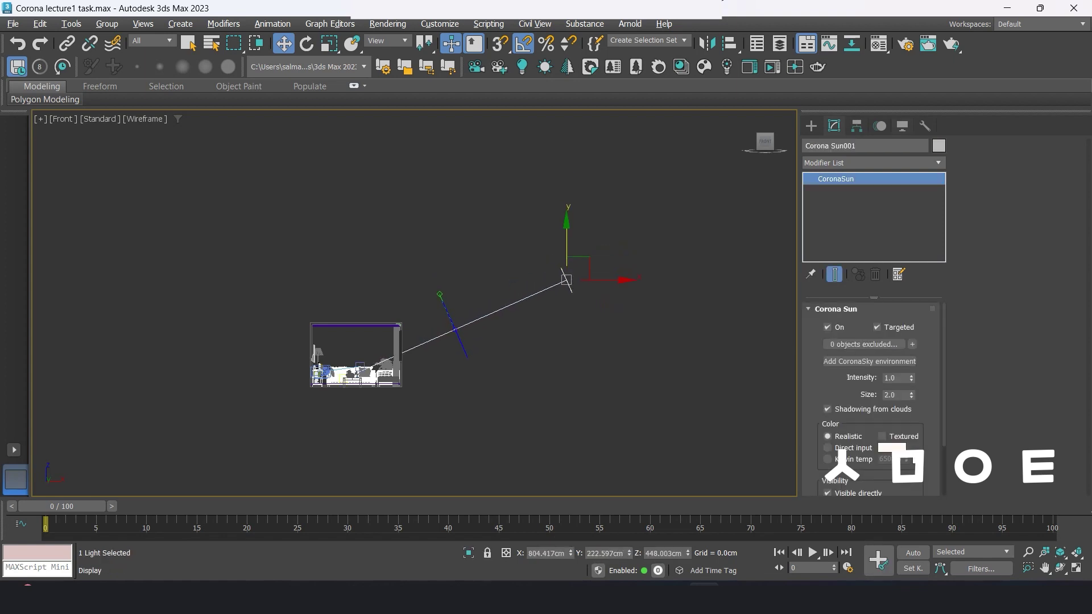
key(F10)
click(735, 151)
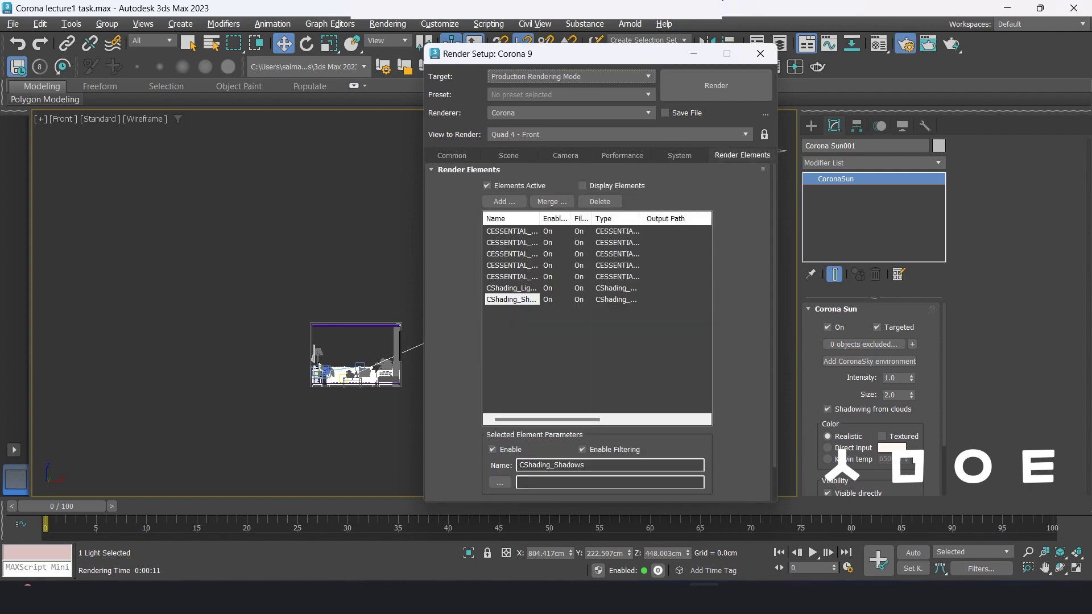
- Add a CShading_LightSelect element named 'sun' containing Corona Sun001
drag(512, 50, 735, 34)
click(720, 181)
scroll(810, 250, down, 5)
click(728, 317)
click(853, 380)
double_click(774, 444)
text(sun)
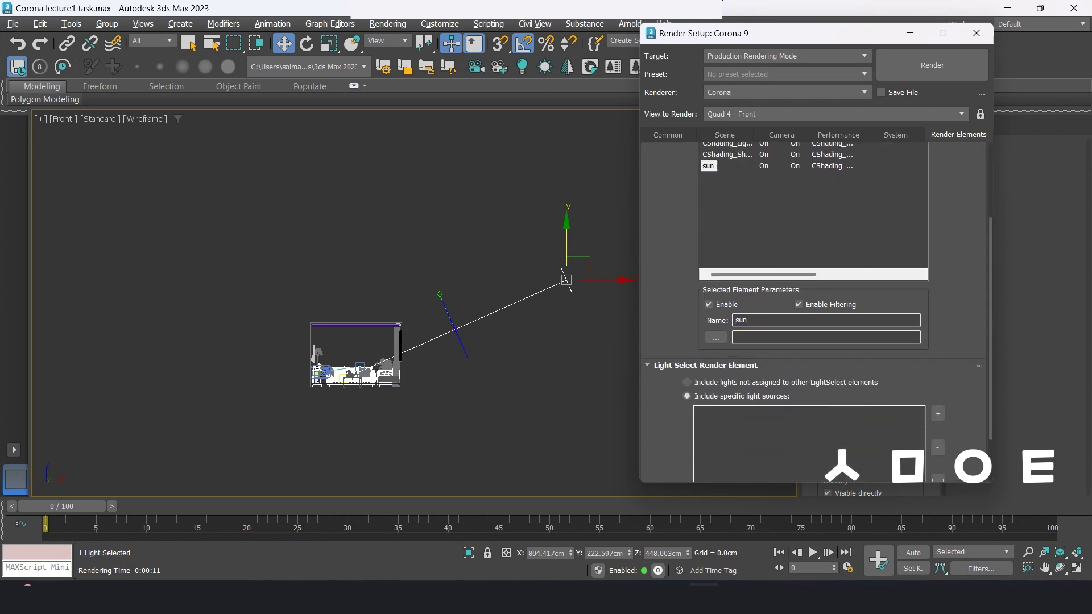
scroll(813, 342, down, 3)
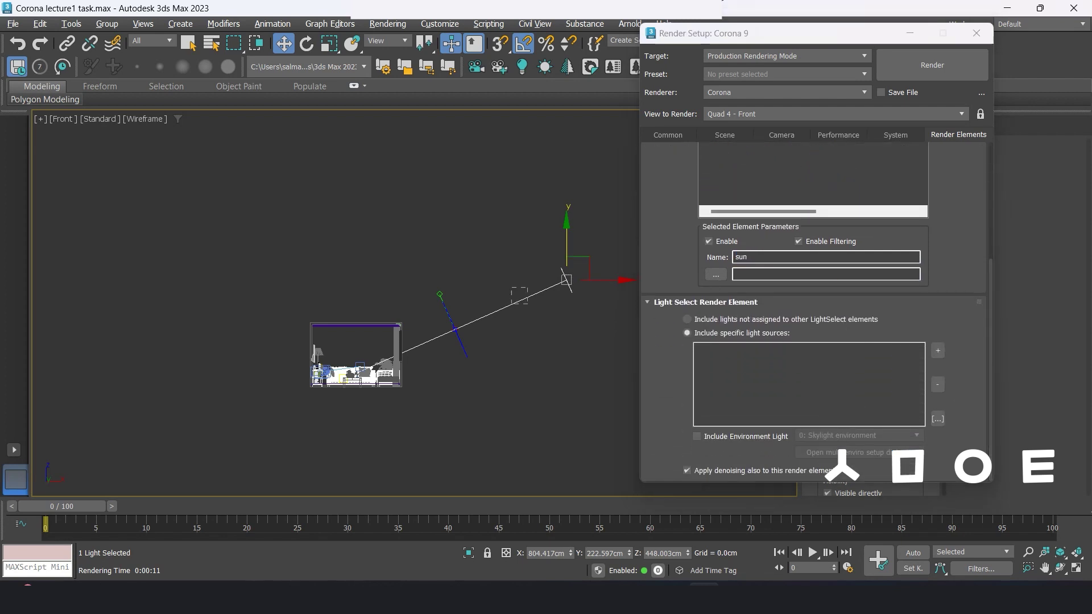
click(938, 351)
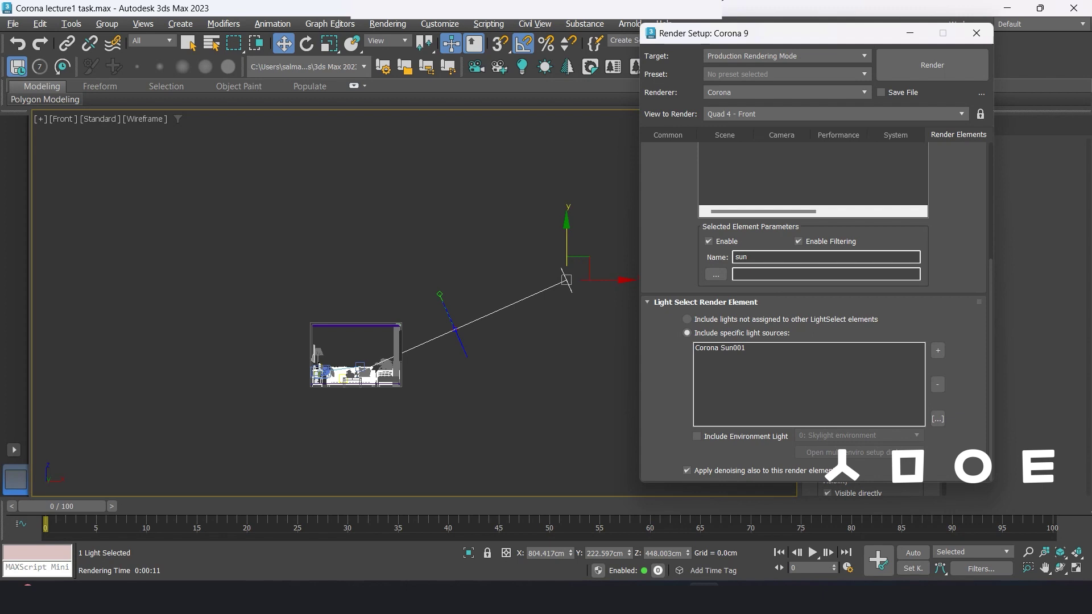
scroll(814, 312, up, 3)
scroll(813, 256, up, 3)
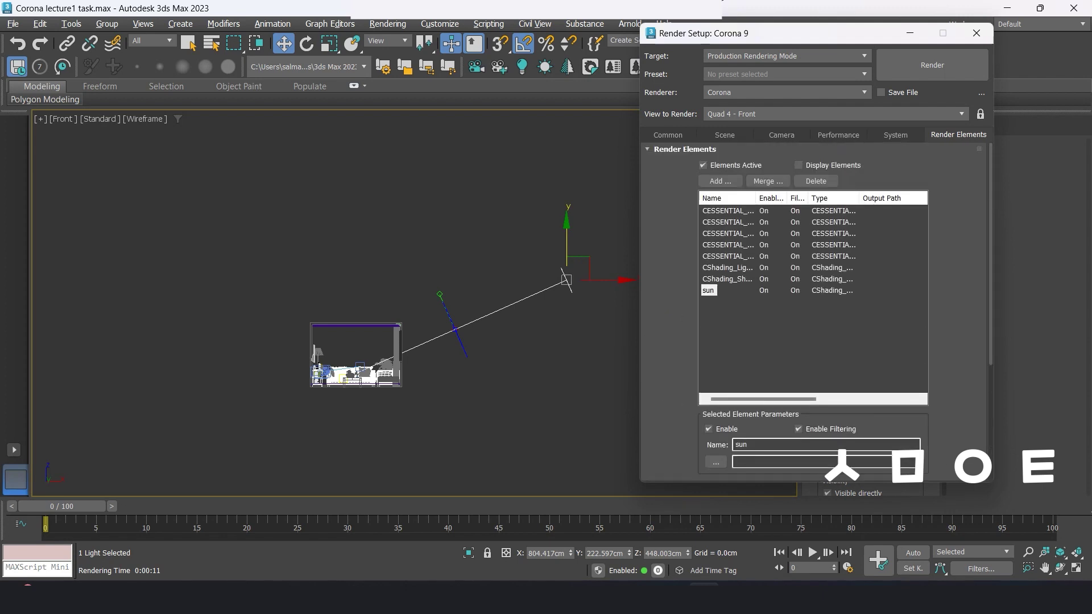
- Add a second LightSelect element named 'sky', then return the viewport to Corona Camera001
click(716, 181)
scroll(808, 250, down, 5)
click(729, 318)
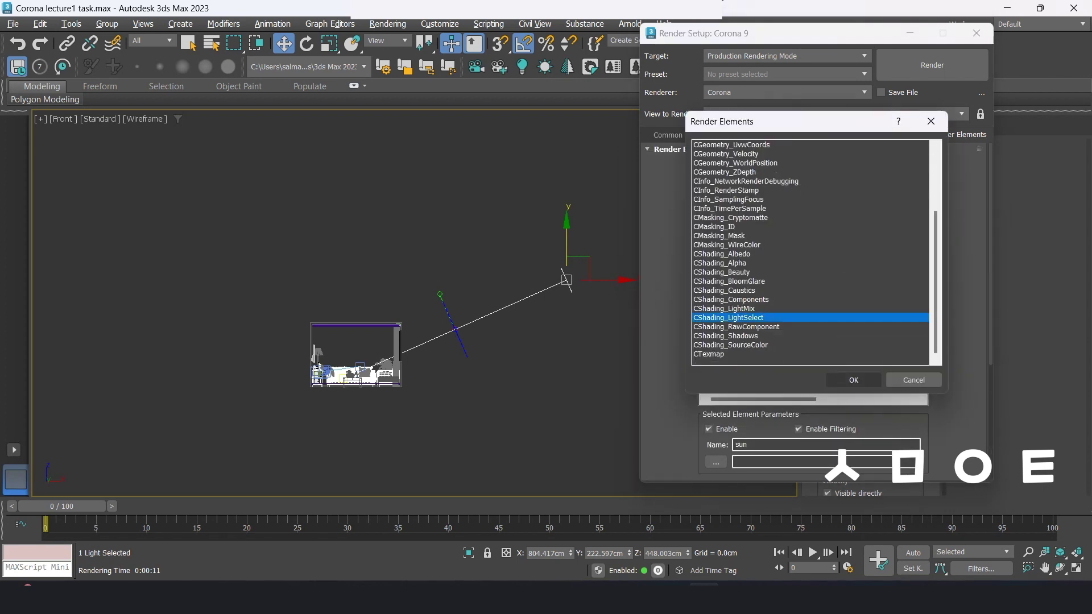
click(853, 380)
text(sky)
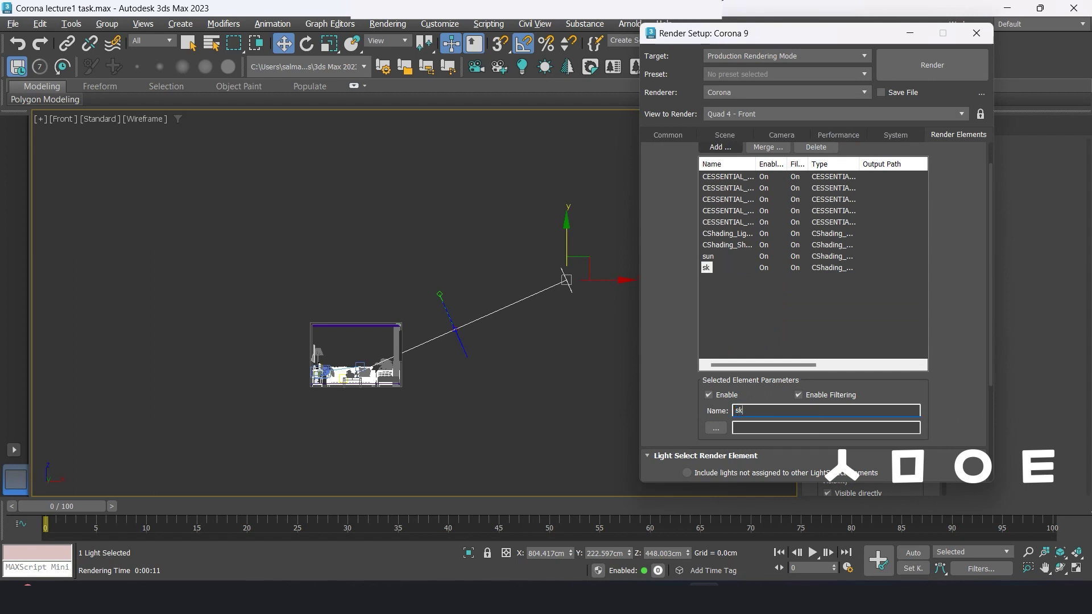
key(Return)
scroll(814, 313, down, 3)
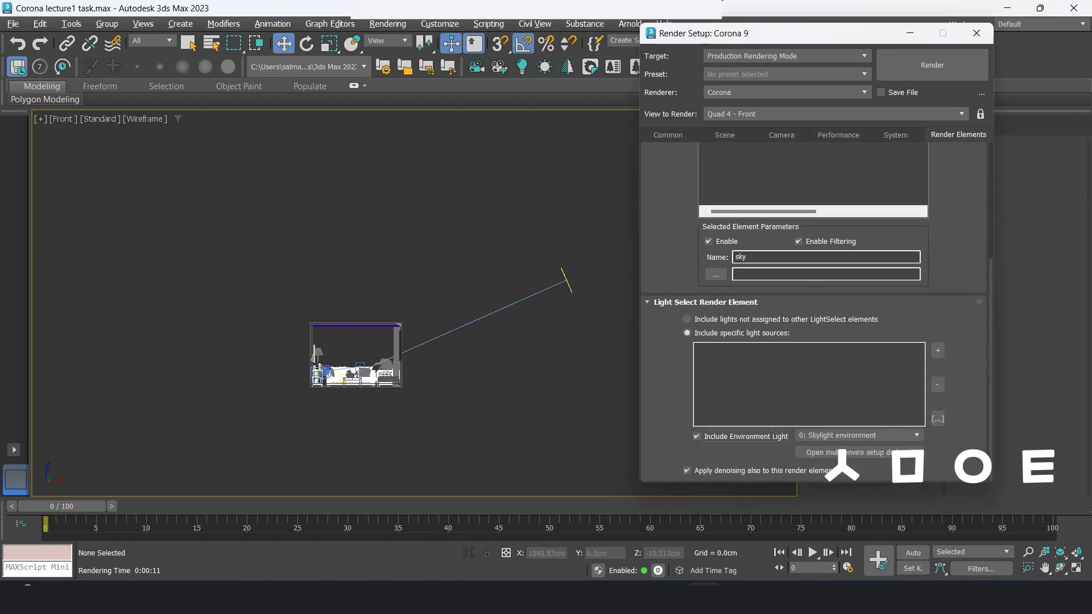
scroll(814, 312, up, 3)
scroll(814, 313, up, 1)
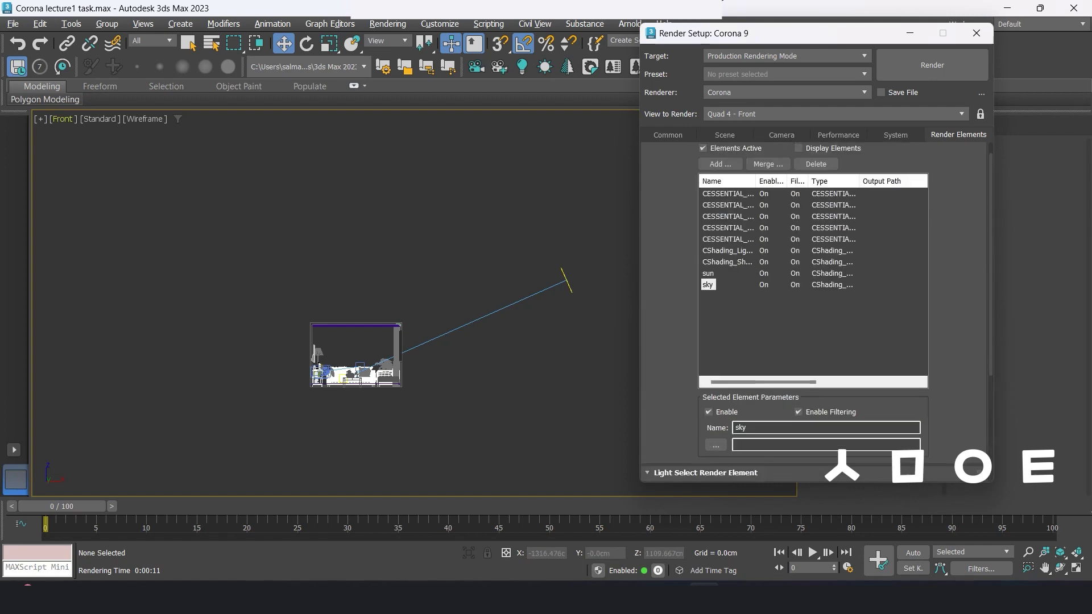
click(63, 118)
click(267, 129)
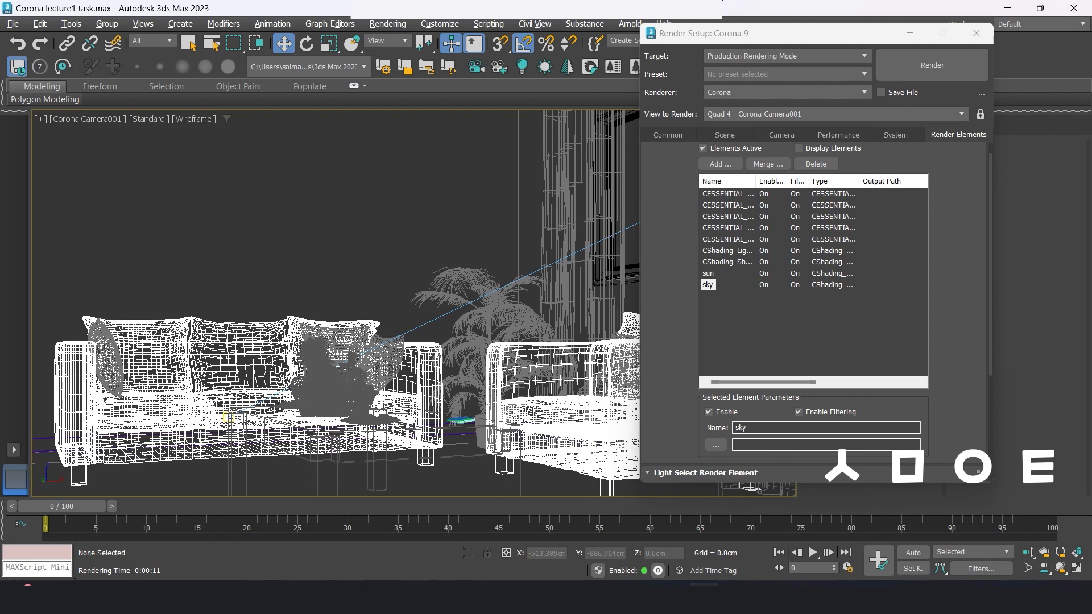
- Render the Corona Camera001 view from the Common tab and switch the sky off in LightMix
drag(796, 33, 906, 38)
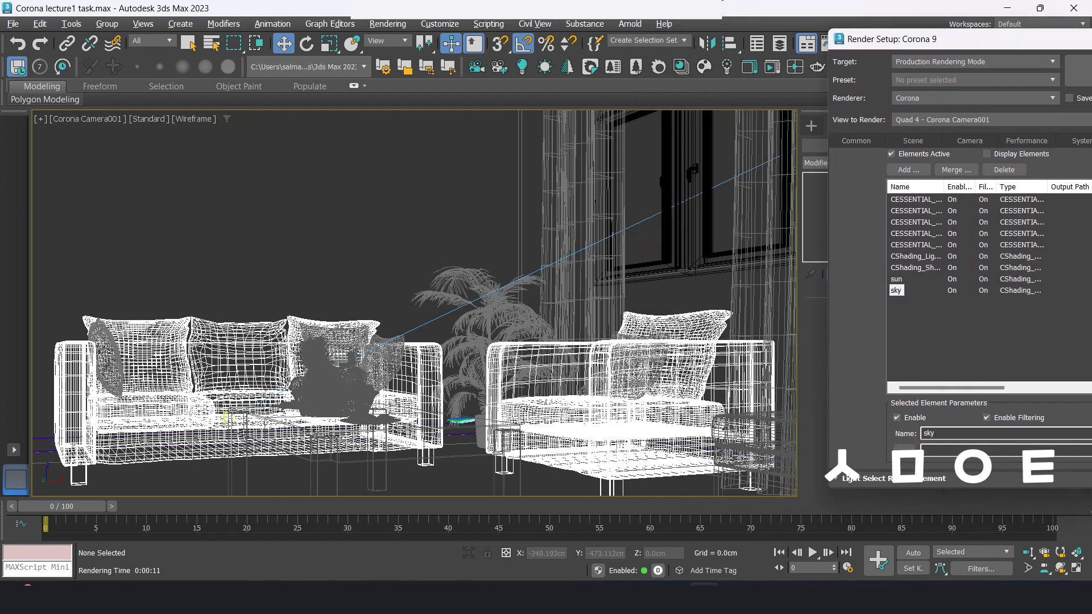
click(777, 140)
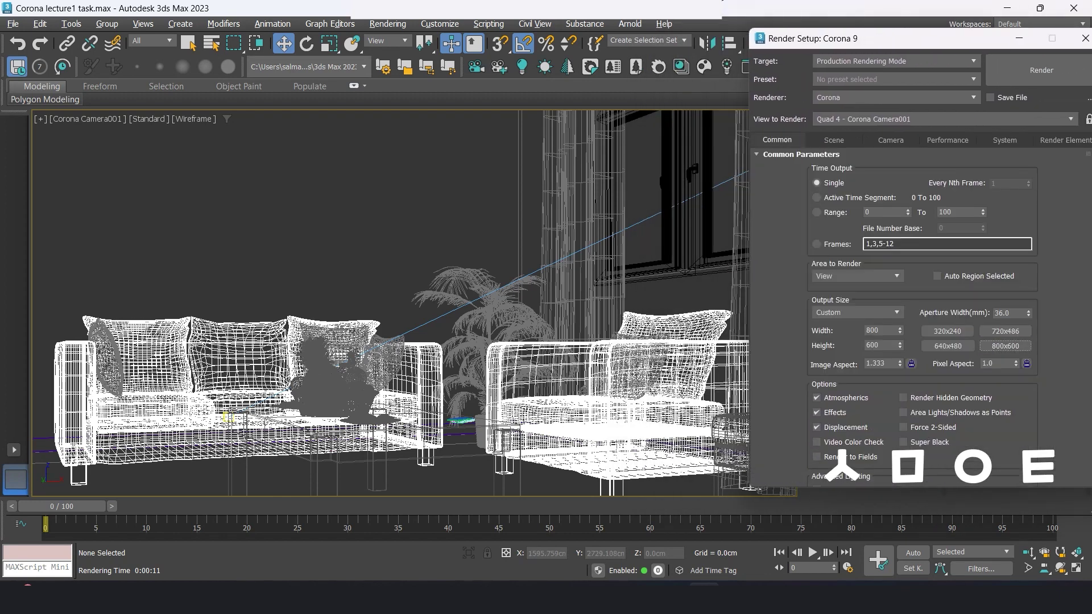
drag(882, 39, 699, 43)
click(859, 74)
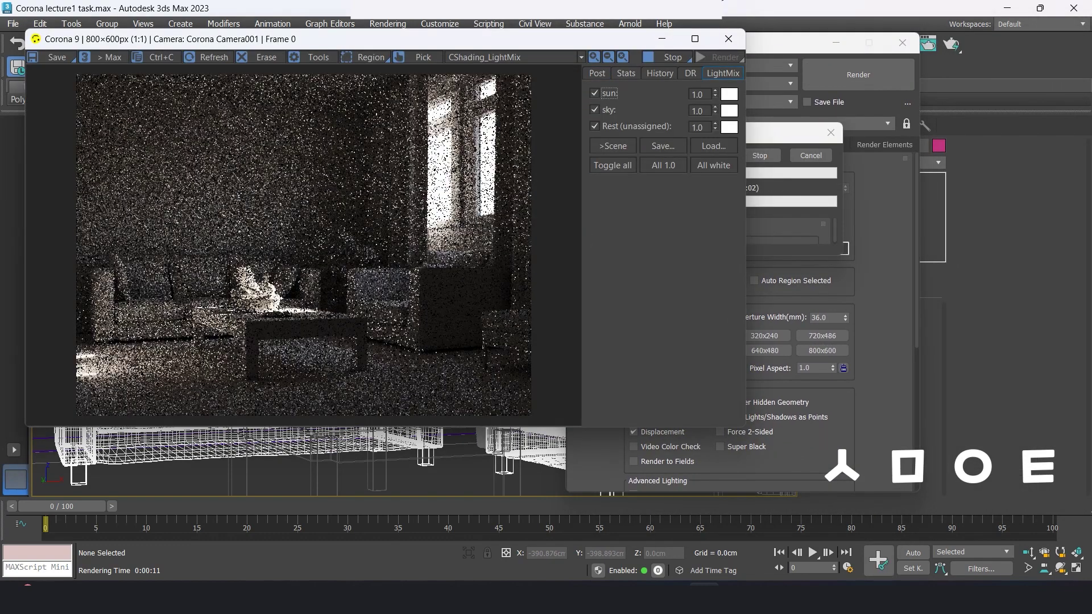
drag(341, 39, 350, 77)
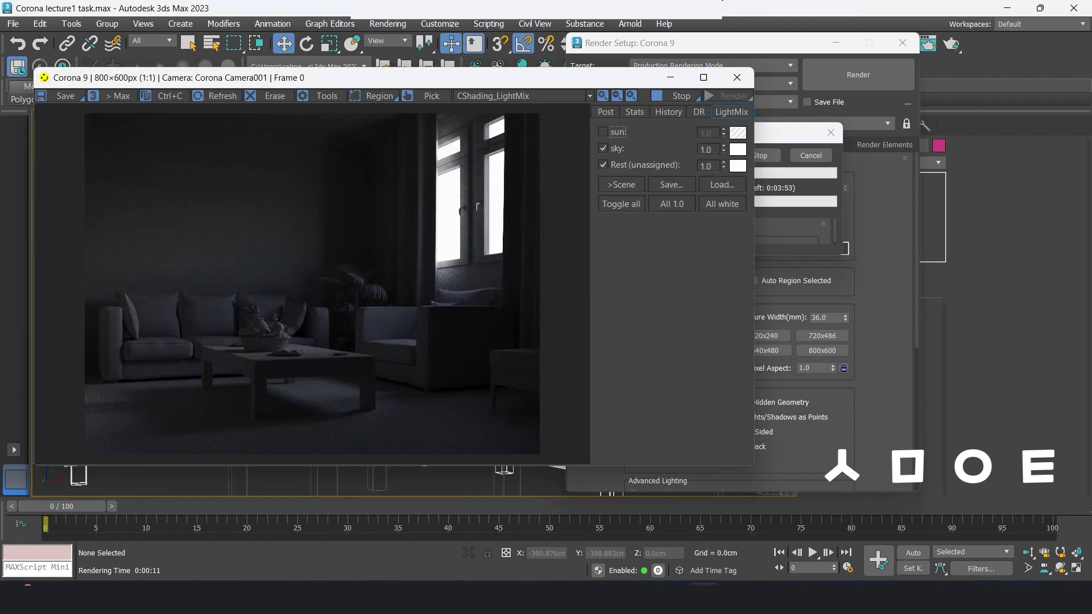
click(603, 148)
- Set the sun's colour temperature to 4500 K and the sky's to 4000 K
click(738, 132)
double_click(438, 266)
text(4500)
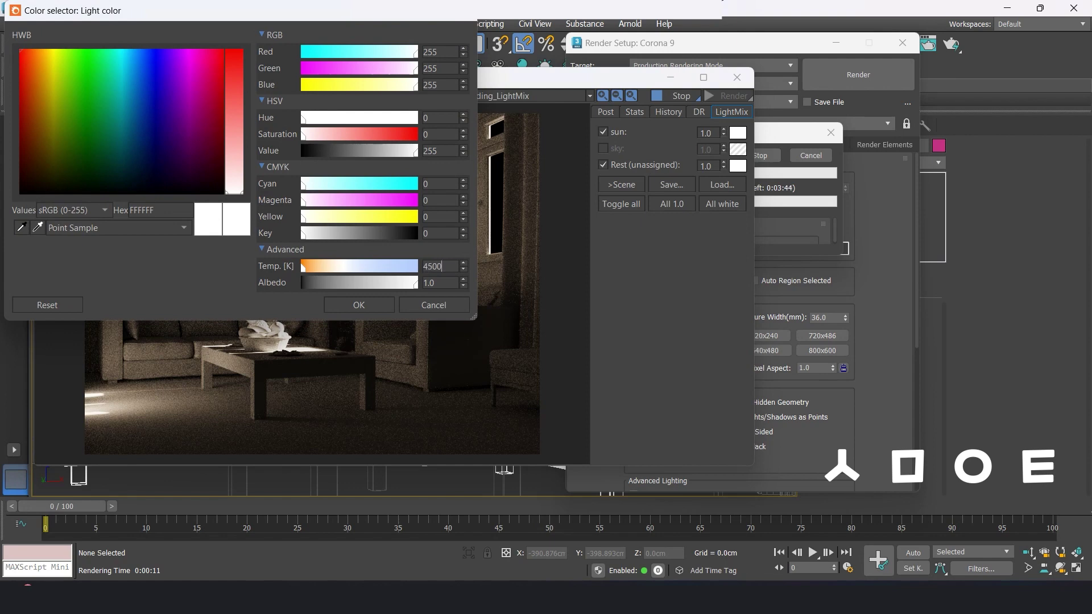
click(359, 304)
click(602, 148)
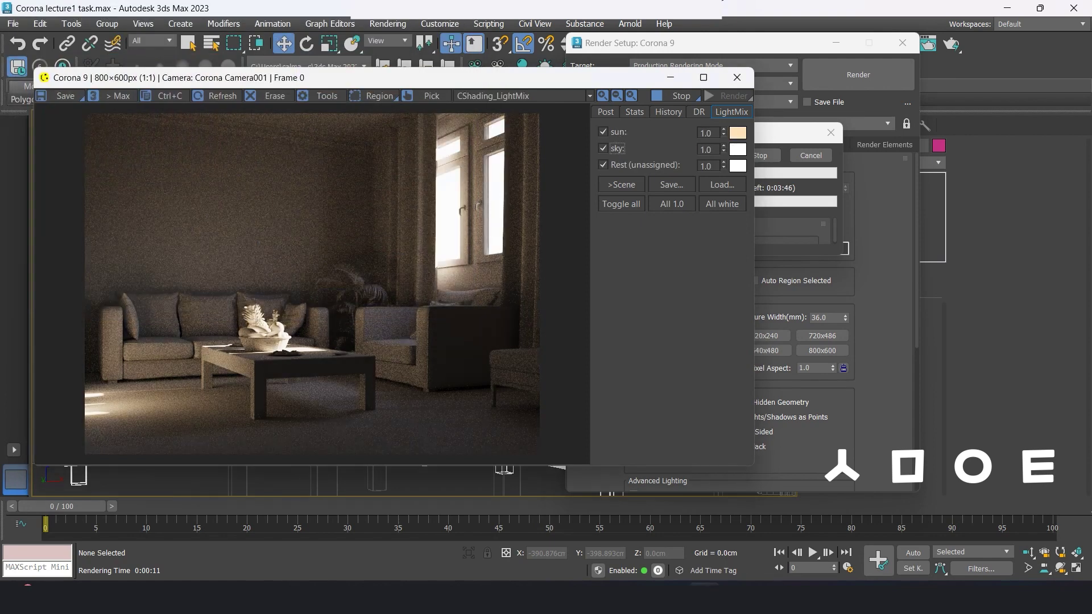
click(737, 149)
double_click(438, 266)
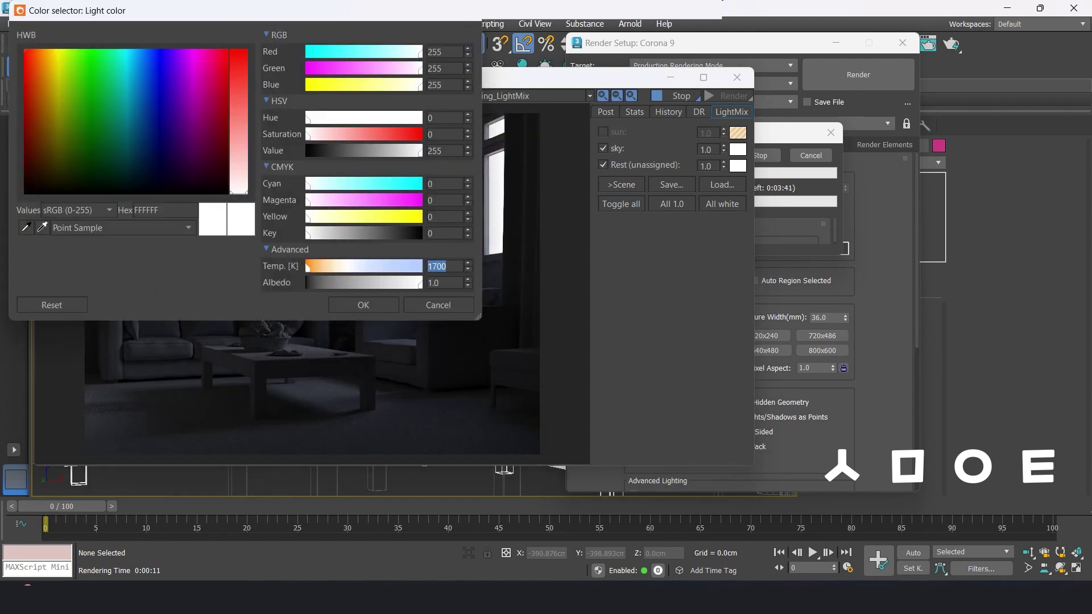
text(4000)
click(363, 305)
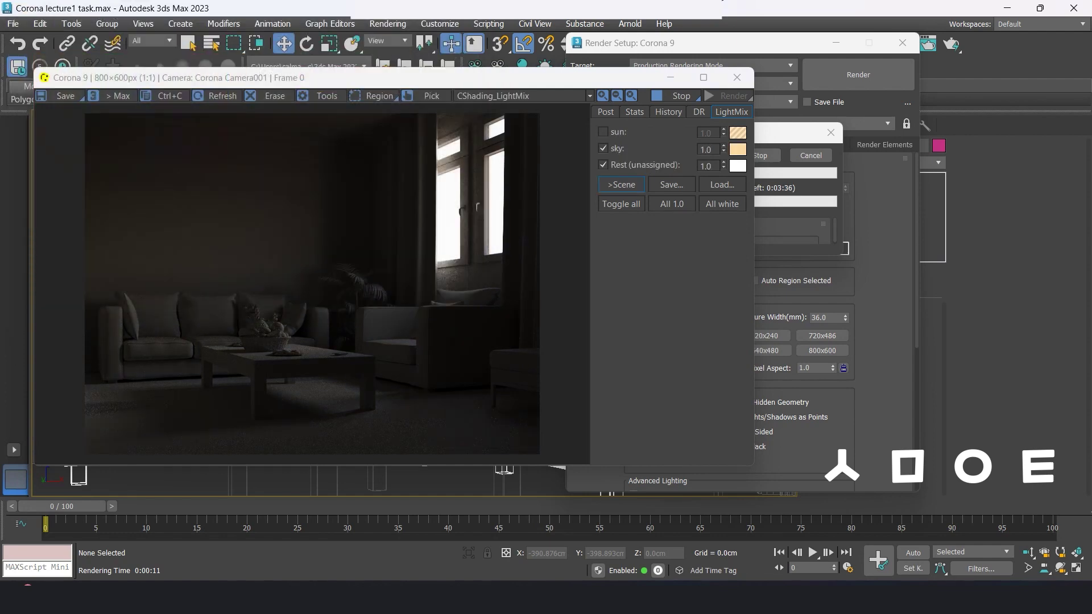
- Test the sun alone in LightMix, trying sun multipliers of 5 and then 2
click(603, 131)
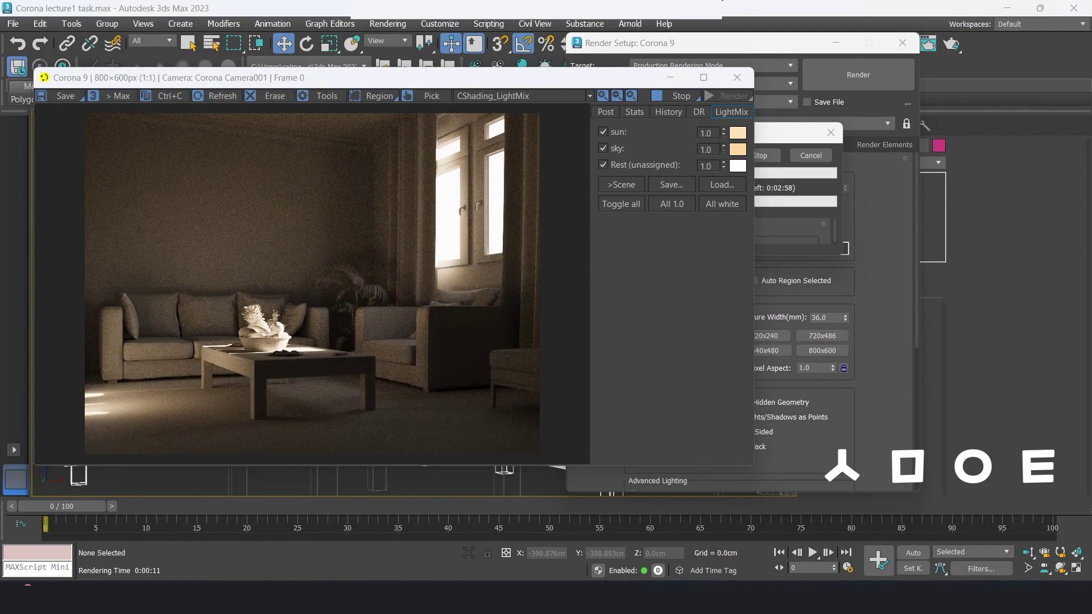
click(603, 148)
text(2)
click(603, 148)
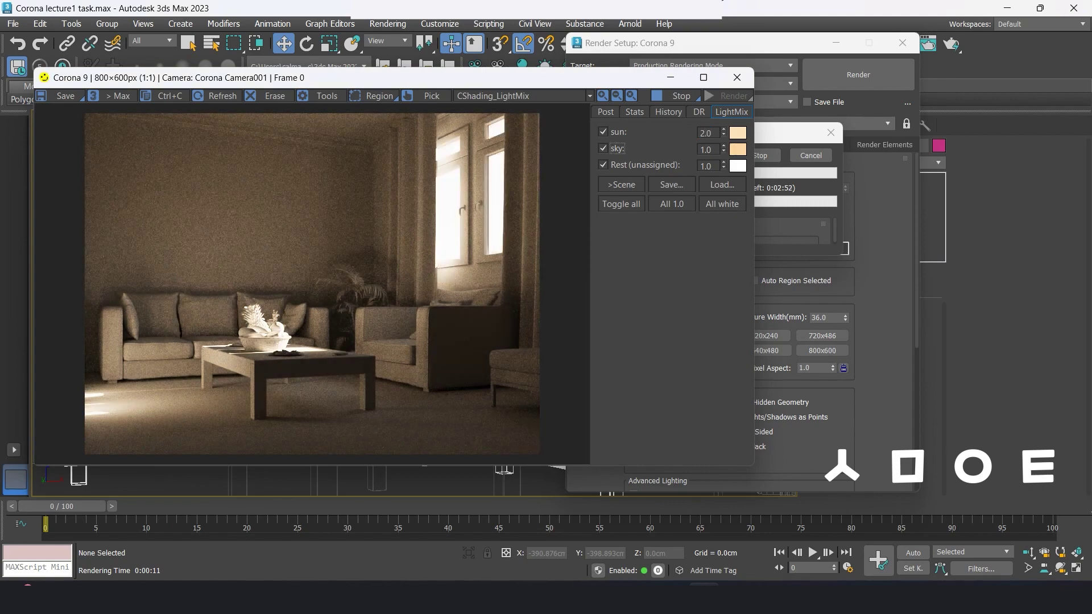
click(603, 148)
double_click(705, 133)
text(5)
key(Return)
key(Tab)
text(2)
key(Return)
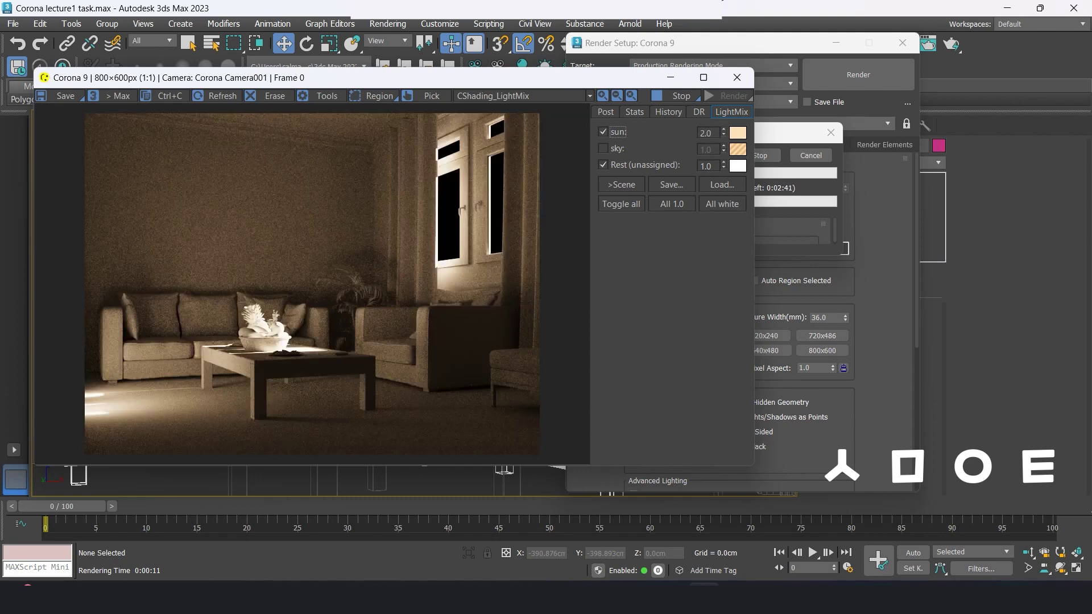
- View the sky alone and change its colour temperature to 5000 K
click(603, 149)
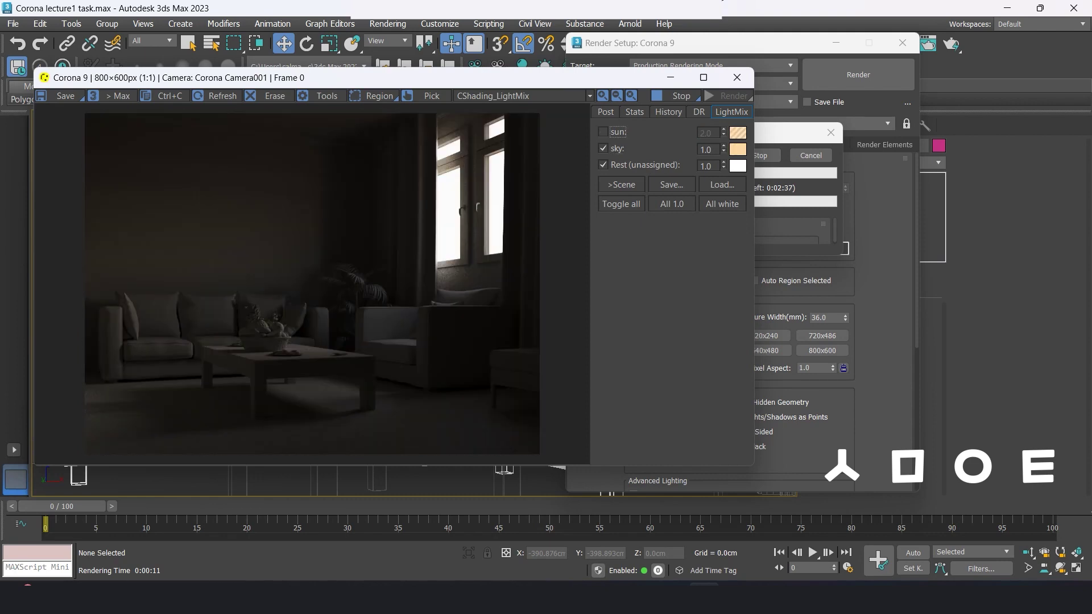
click(737, 150)
click(441, 305)
click(738, 149)
text(5000)
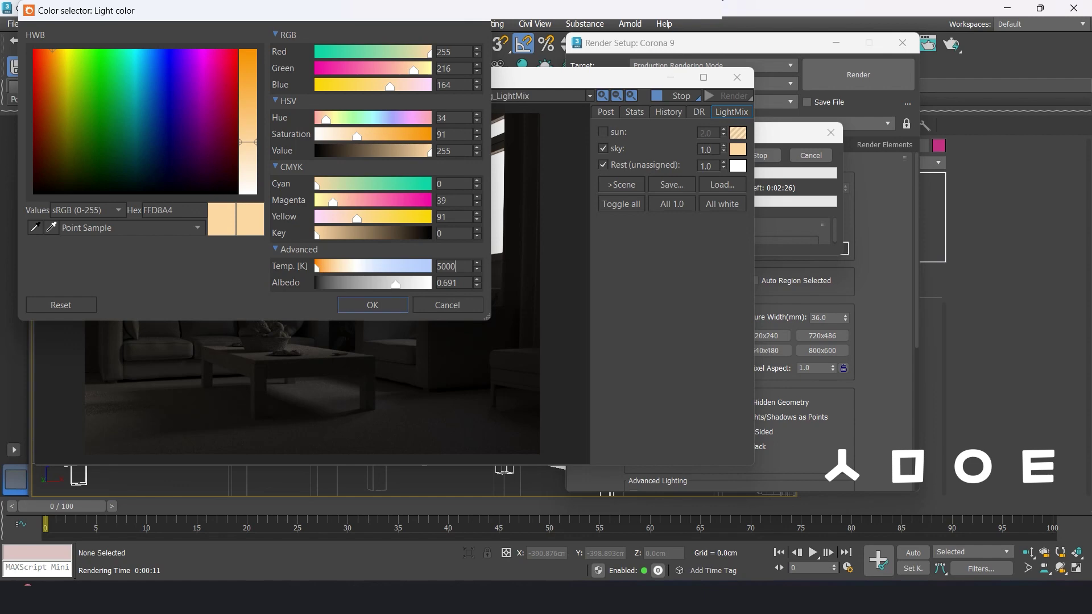
key(Return)
- Try brighter mixes: sky 20 with sun 30, then sun 1.5 with sky 10
click(603, 148)
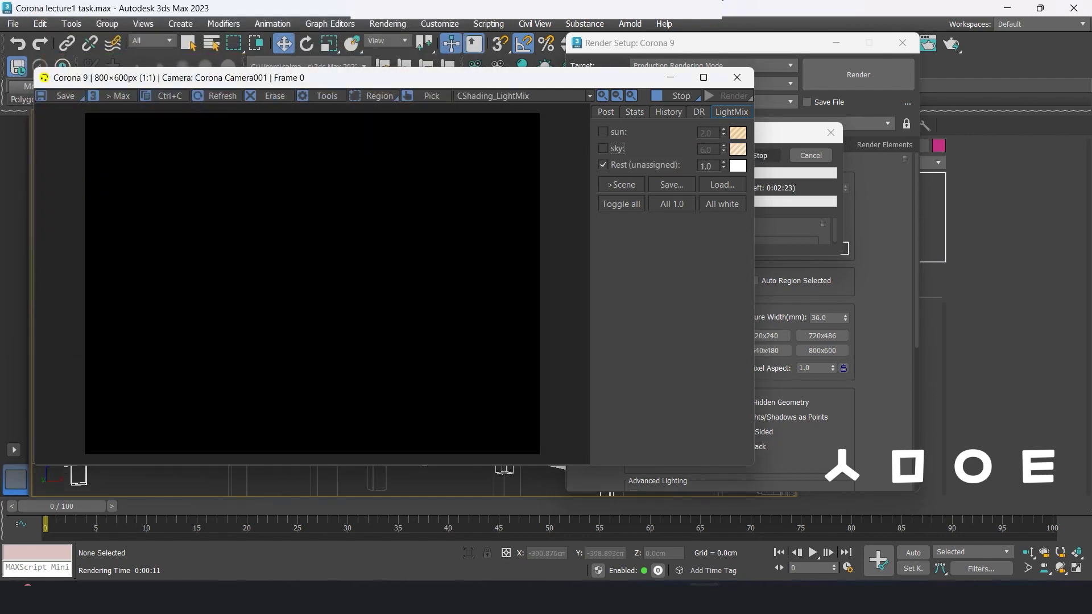
click(603, 132)
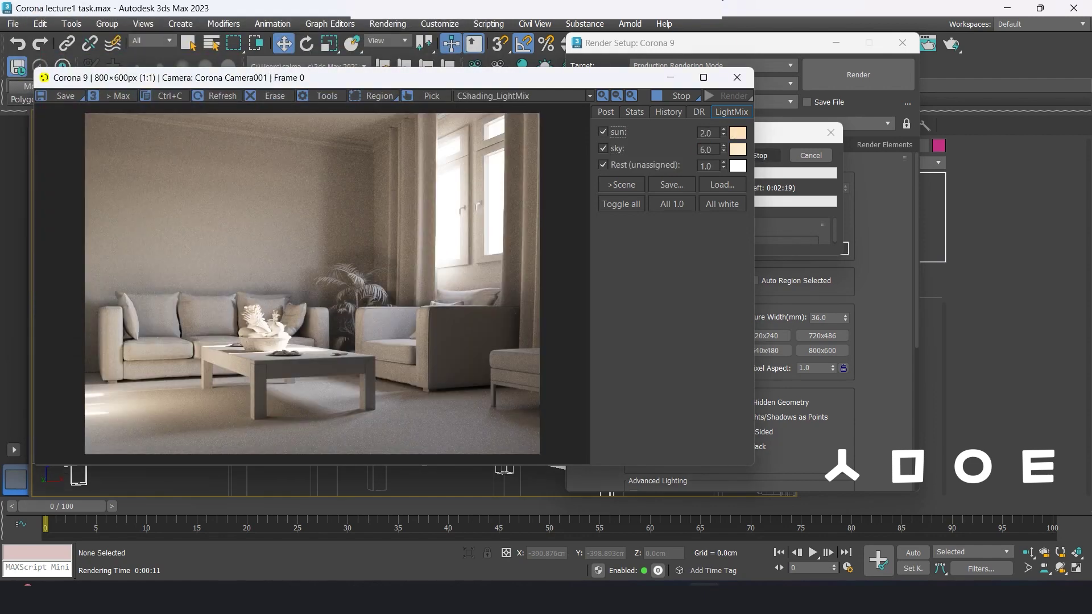
double_click(705, 149)
text(20)
key(Return)
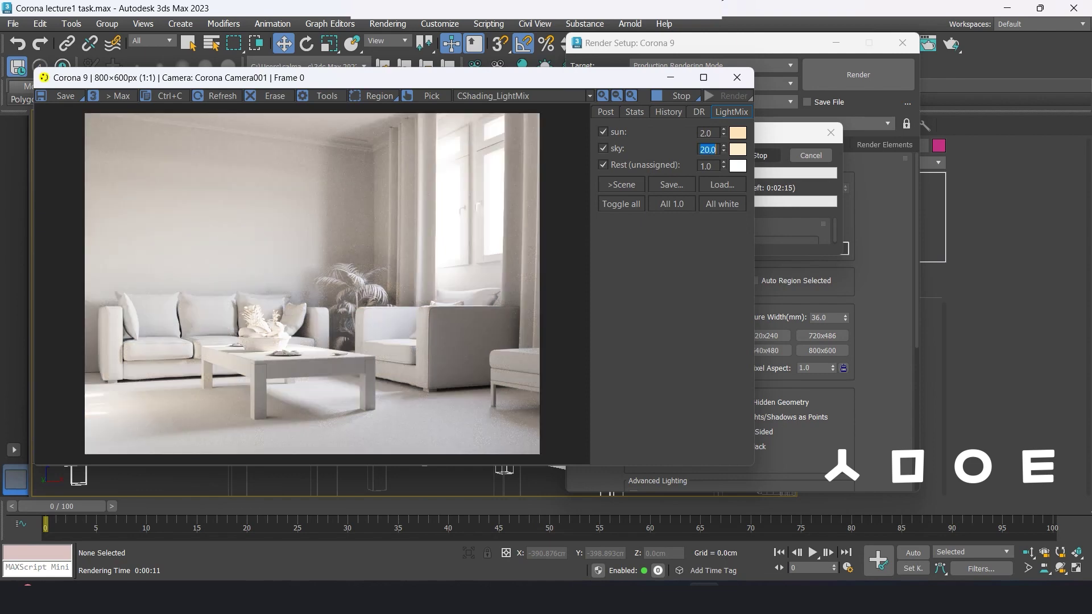
key(shift+Tab)
text(30)
key(Return)
text(1.5)
key(Return)
key(Tab)
text(10)
key(Return)
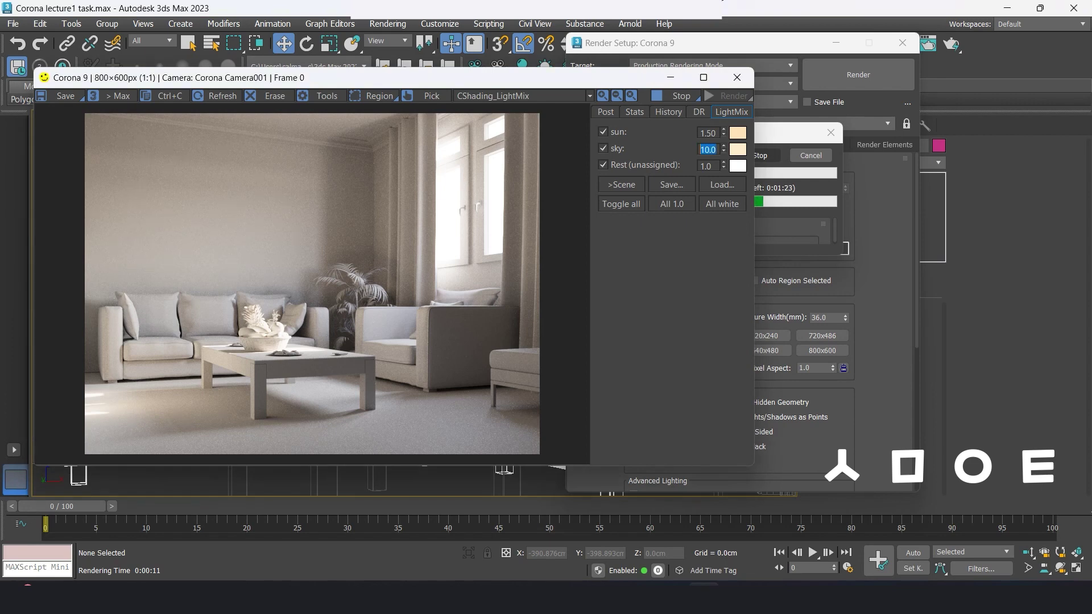
- Dim the light mix to sky 3 and sun 0.7
text(3)
key(Return)
key(BackSpace)
key(BackSpace)
key(BackSpace)
text(0.7)
key(Return)
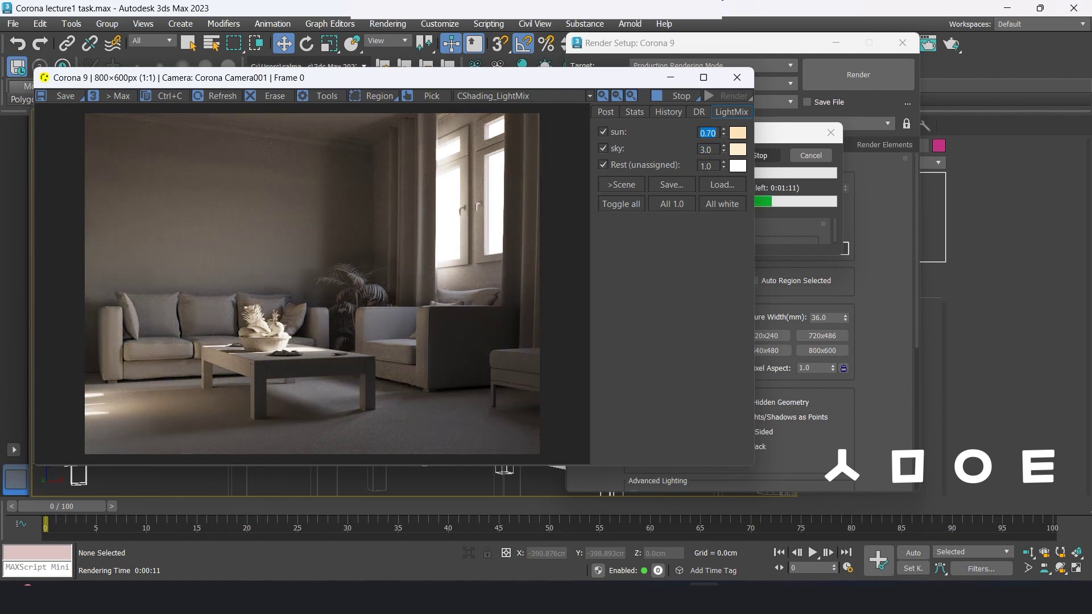
- Warm the sun colour to 4000 K and set the sky intensity to 8
click(738, 132)
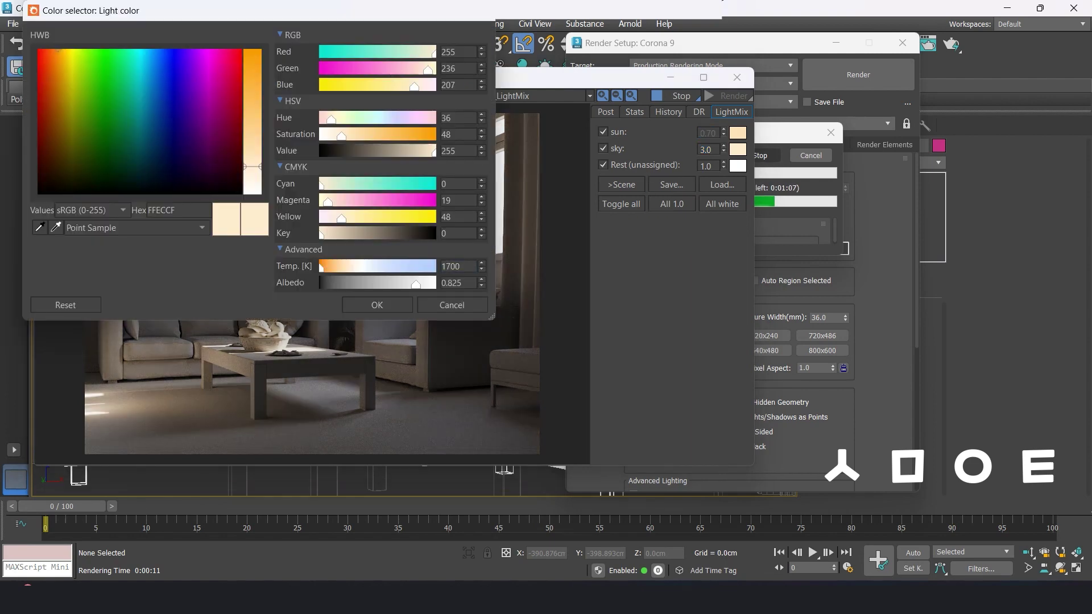
drag(482, 135, 482, 122)
double_click(450, 266)
text(5000)
key(Return)
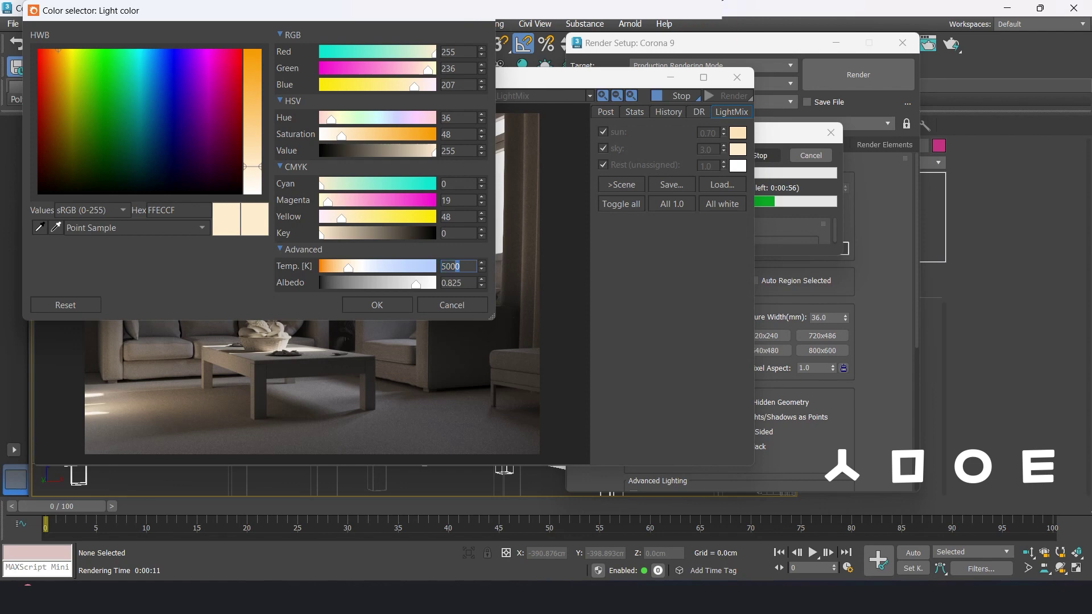
text(4000)
key(Return)
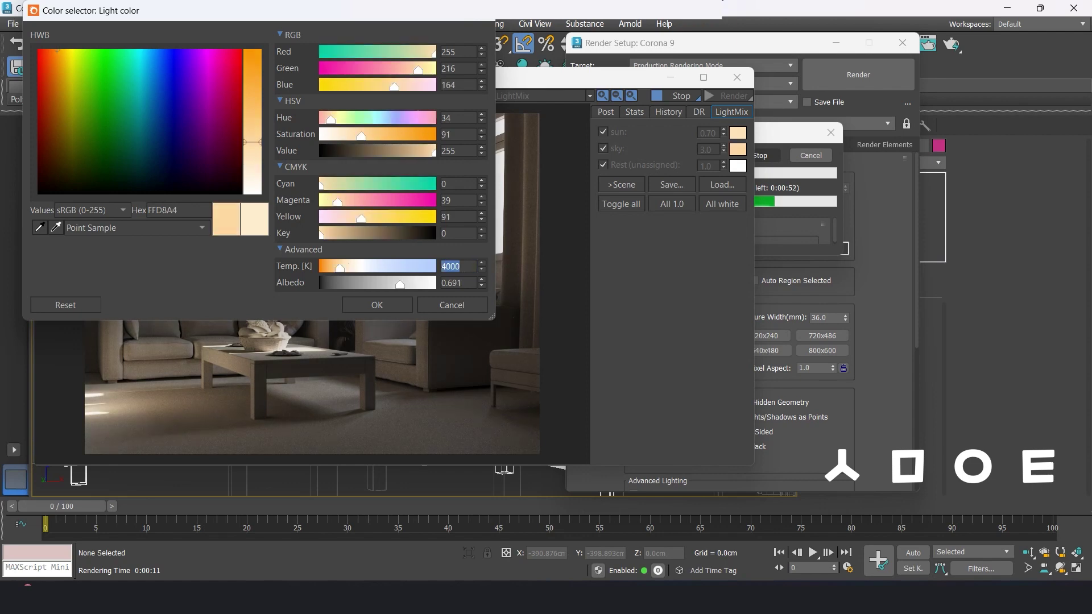
click(377, 305)
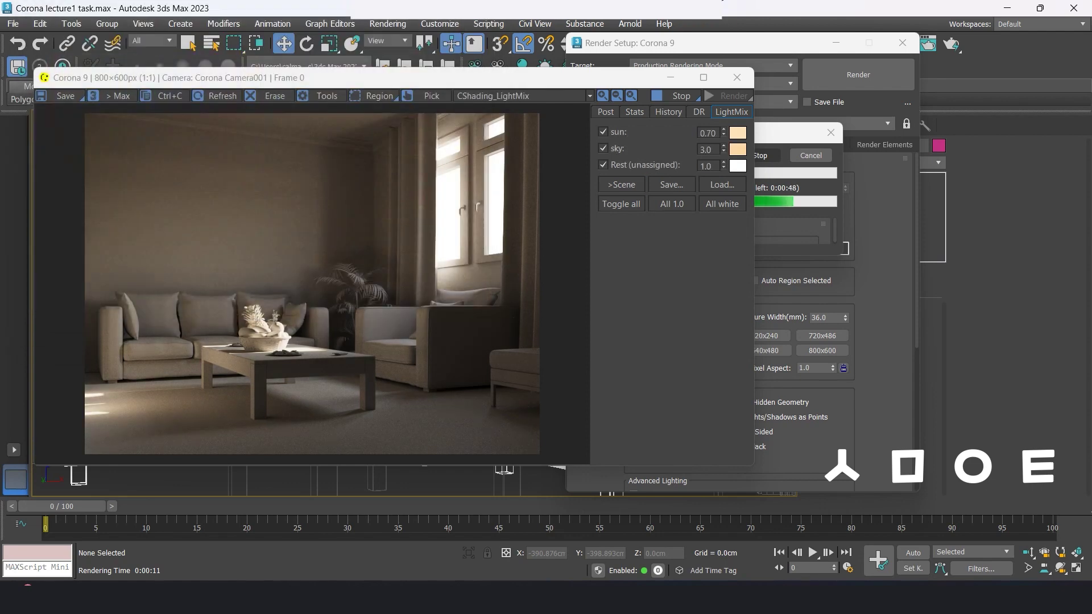
double_click(707, 149)
text(8)
key(Return)
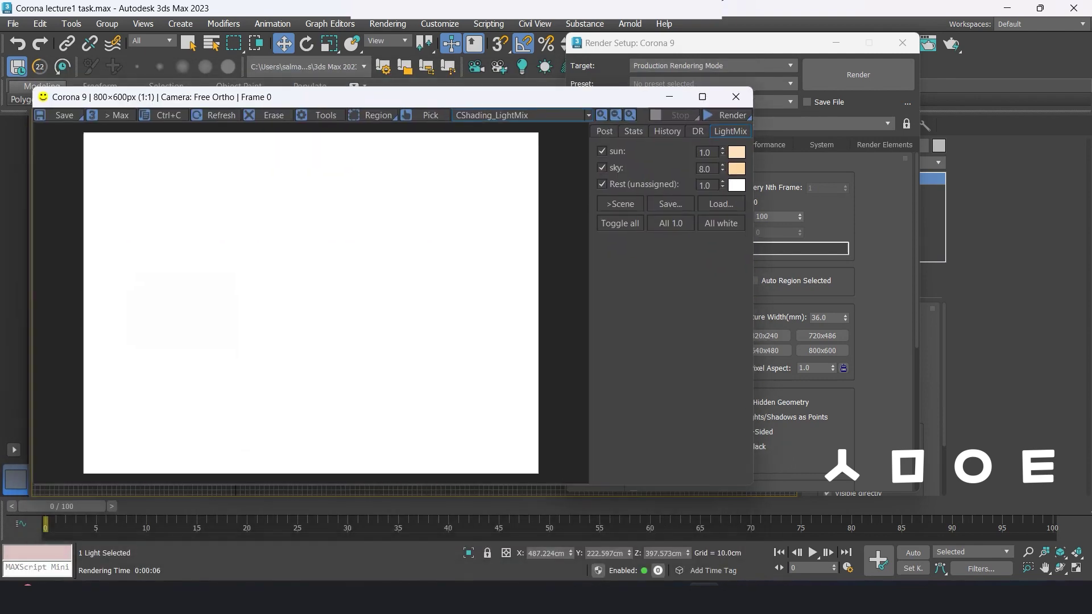
- Switch the viewport to Corona Camera001 and re-render it with Shift+Q
key(shift+q)
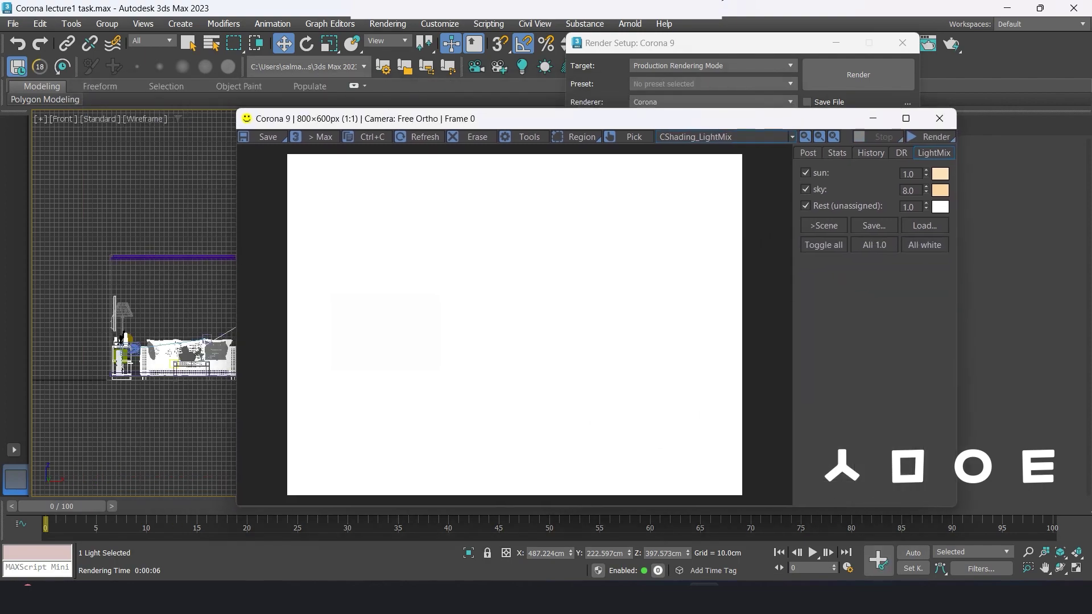
click(64, 118)
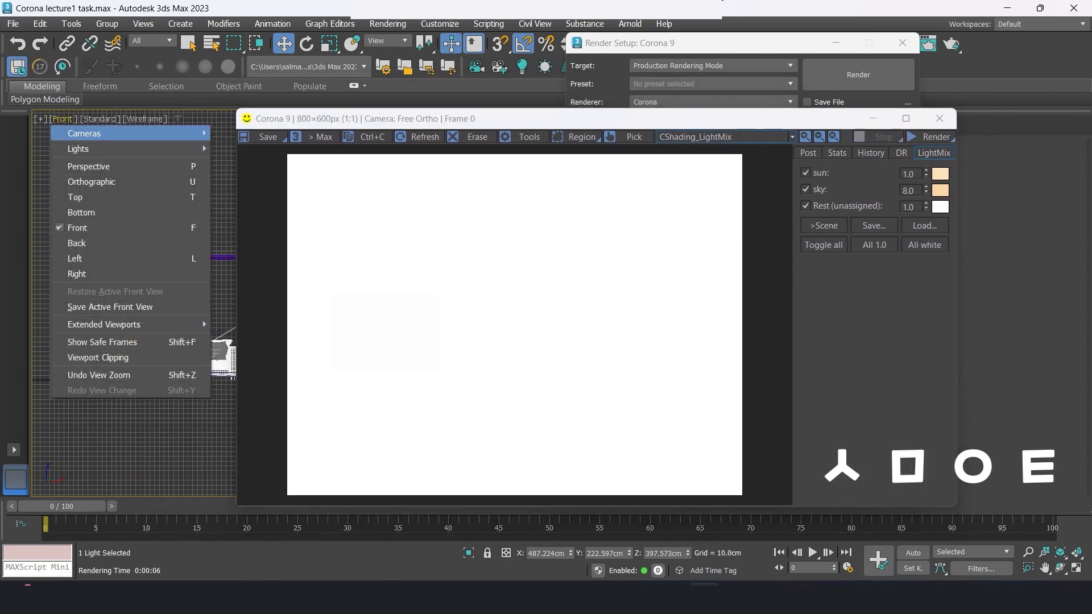
click(250, 134)
key(shift+q)
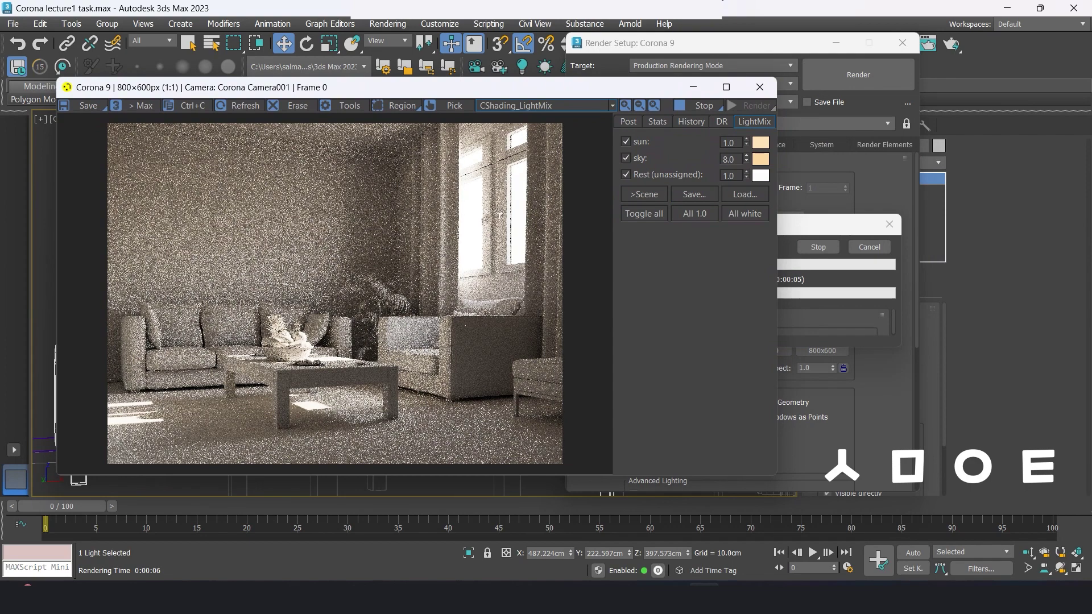
- Set the sky intensity to 6 and the sun intensity to 0.7
key(BackSpace)
key(BackSpace)
key(BackSpace)
text(5)
key(Return)
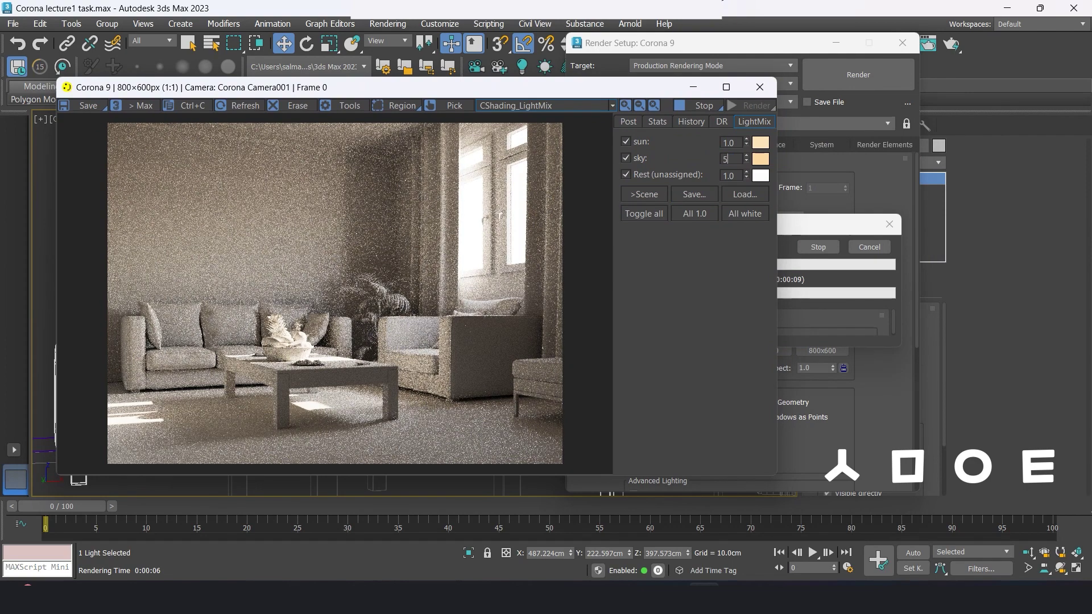
text(6)
key(Return)
key(shift+Tab)
text(0.7)
key(Return)
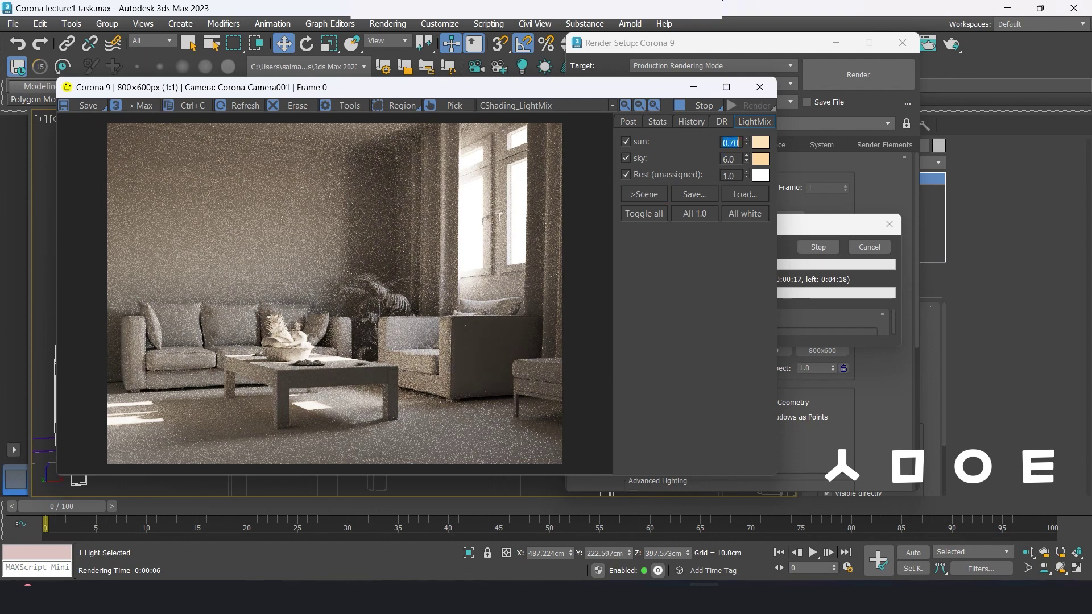
- Check the sun alone at intensity 0.8, then turn the sky back on
click(626, 158)
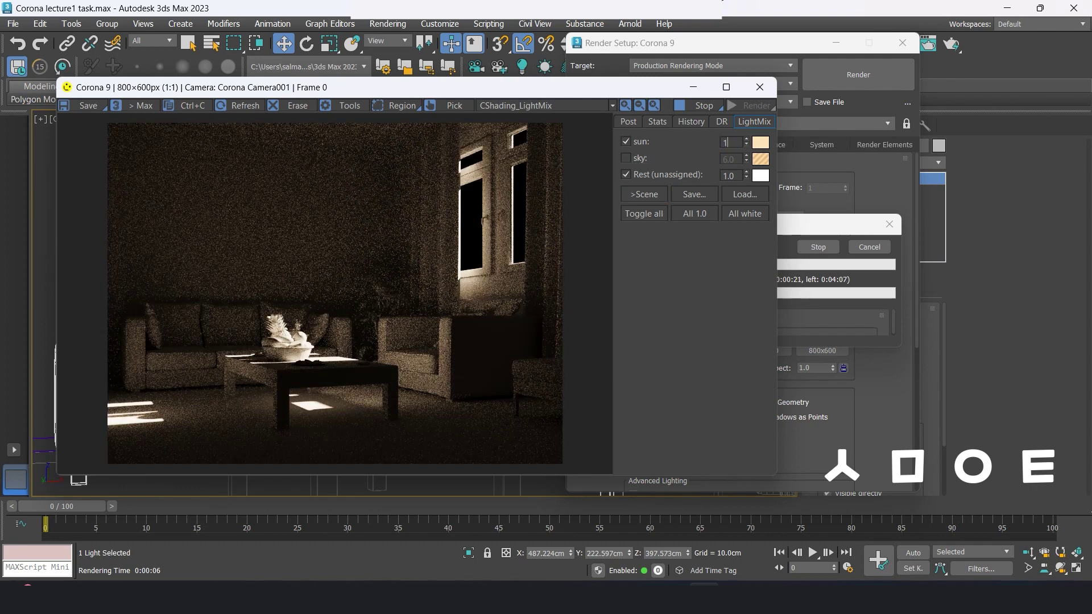
key(Return)
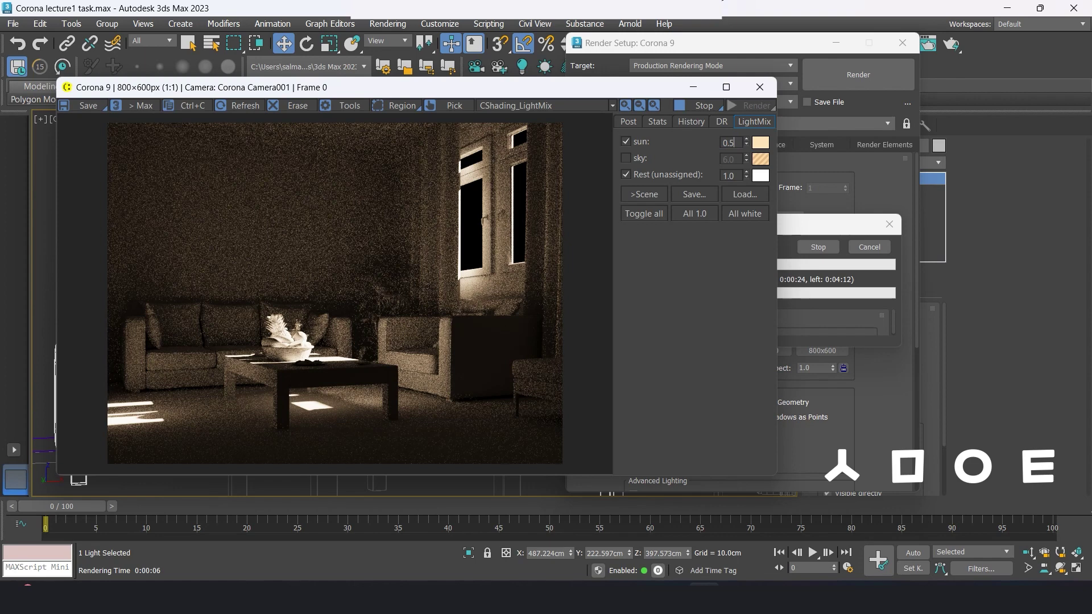
text(8)
key(Return)
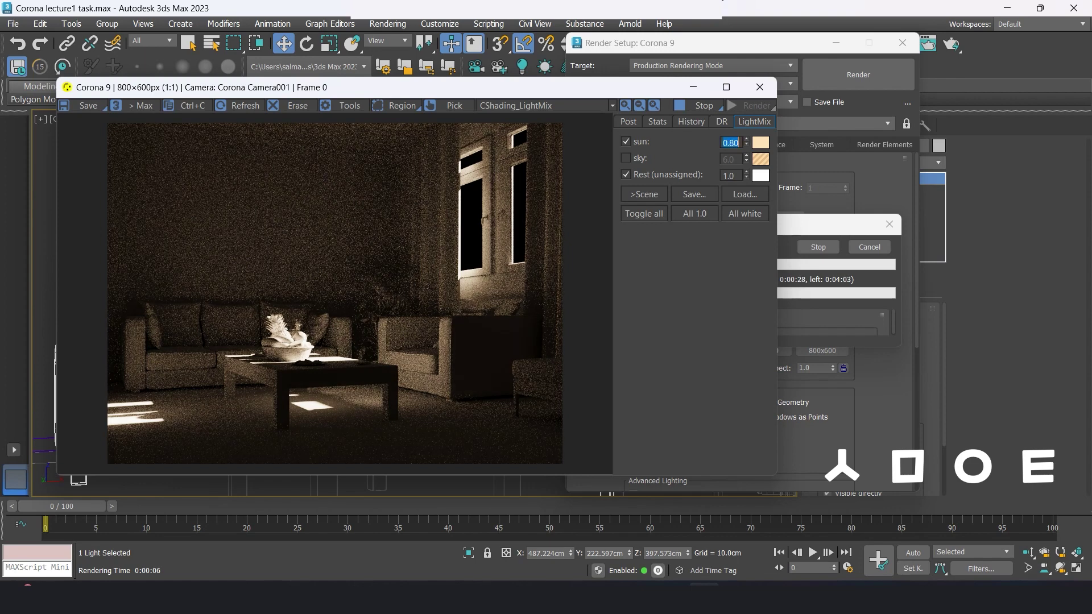
click(625, 158)
- View the sky alone at 5 and 4, then restore the sun with sky at 6
click(625, 141)
double_click(730, 159)
text(5)
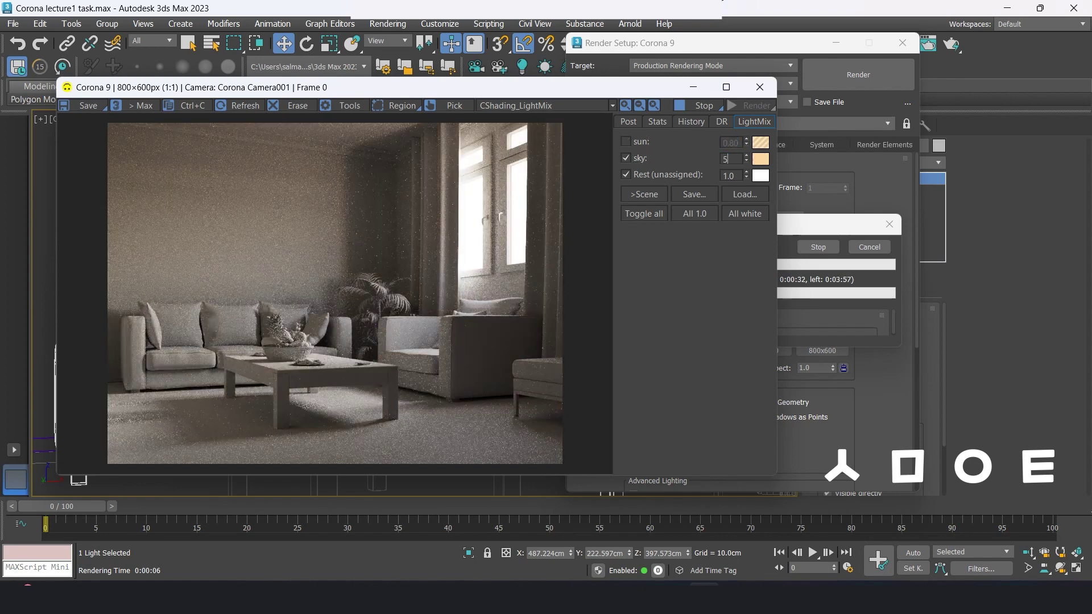
key(Return)
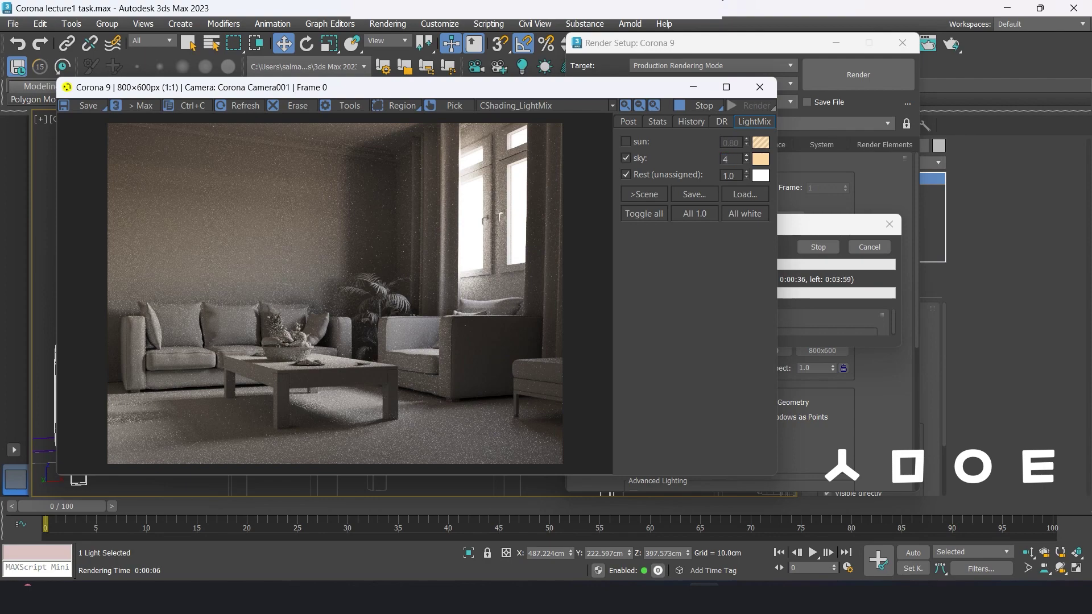
text(4)
key(Return)
click(626, 141)
double_click(729, 159)
text(6)
key(Return)
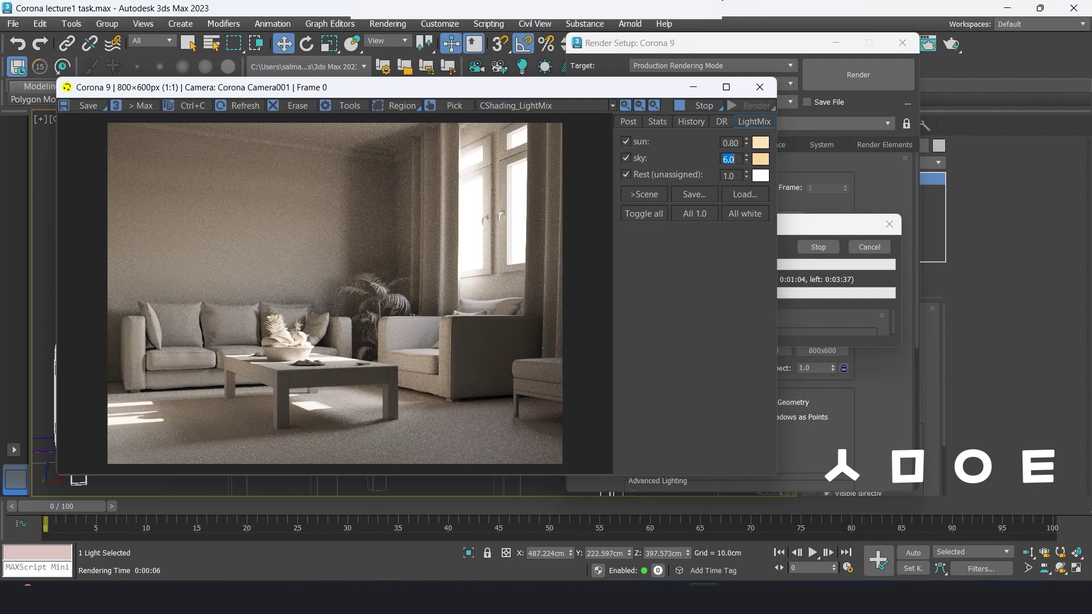
- Toggle sky and sun for comparison, then set the sun intensity to 0.9
key(space)
key(space)
key(space)
key(space)
key(shift+Tab)
key(space)
key(space)
key(space)
key(space)
key(space)
key(space)
key(space)
key(space)
key(Tab)
text(0.9)
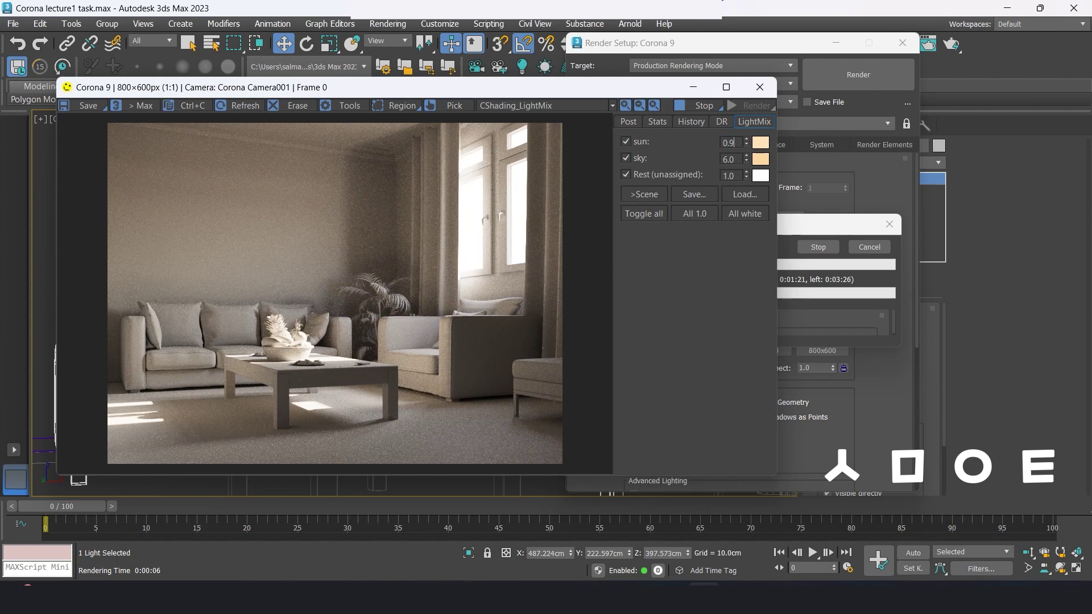
key(Return)
- Set sun to 0.7, try sky at 5, then return sky to 6 as rendering completes
text(0.)
text(7)
key(Return)
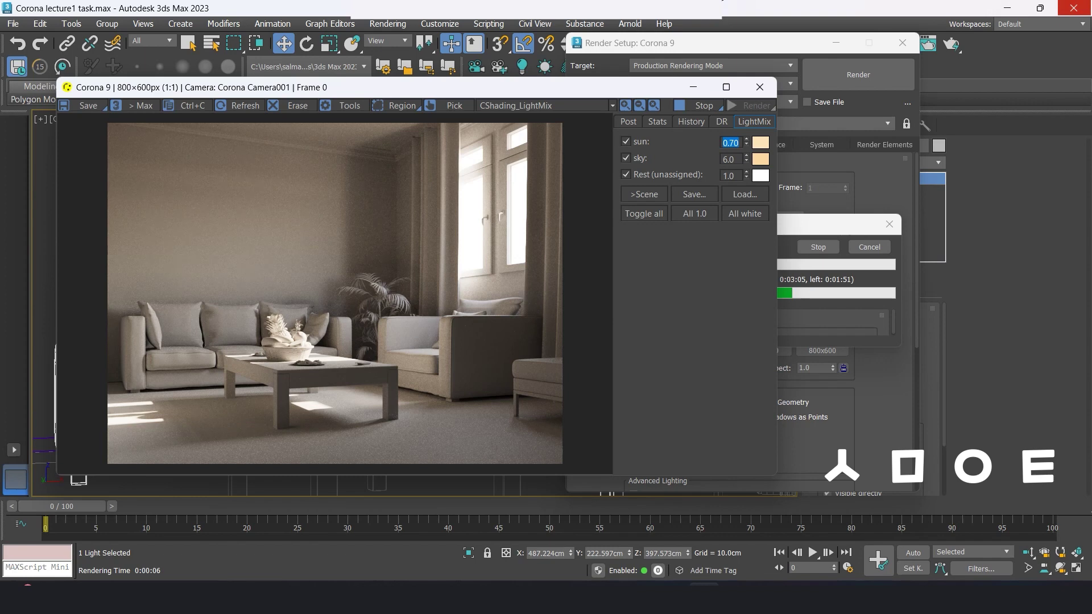
key(Tab)
text(5)
key(Return)
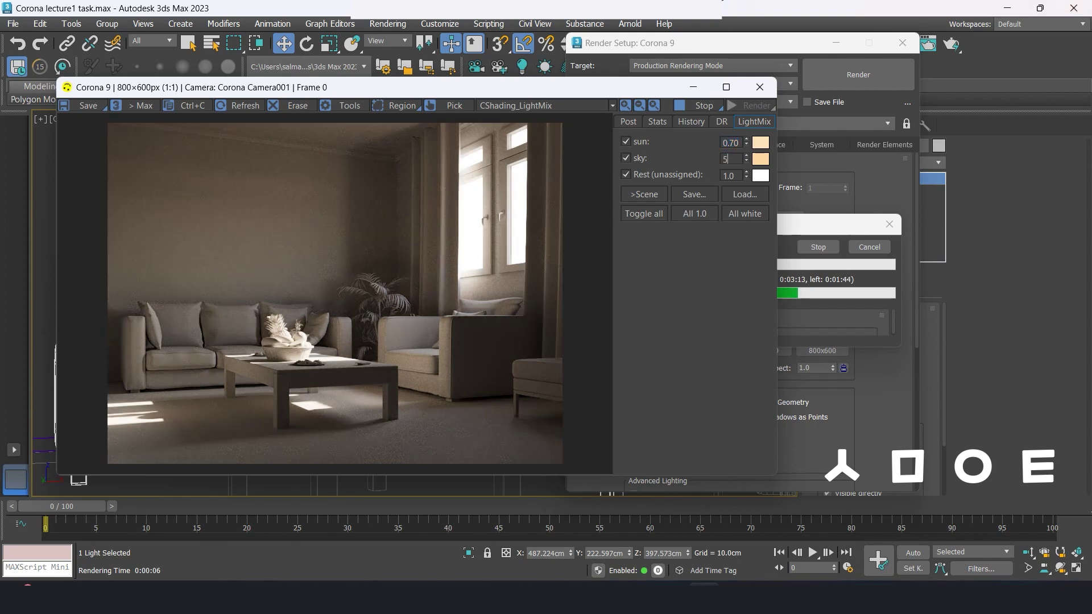
text(6)
key(Return)
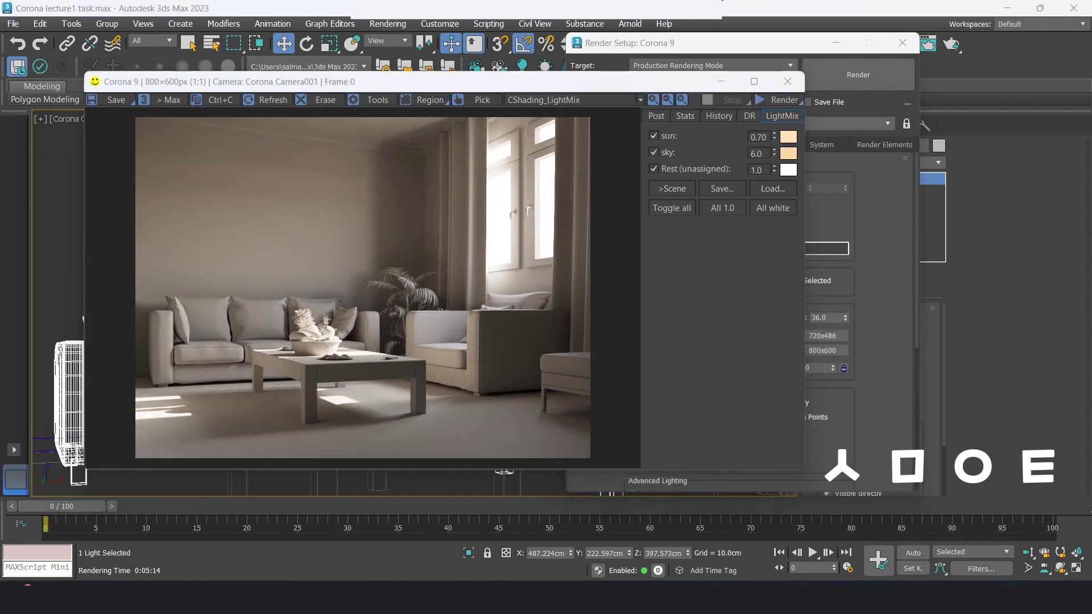
- Set sky intensity to 4 and try Simple Exposure at 2 before returning it to 1
click(656, 116)
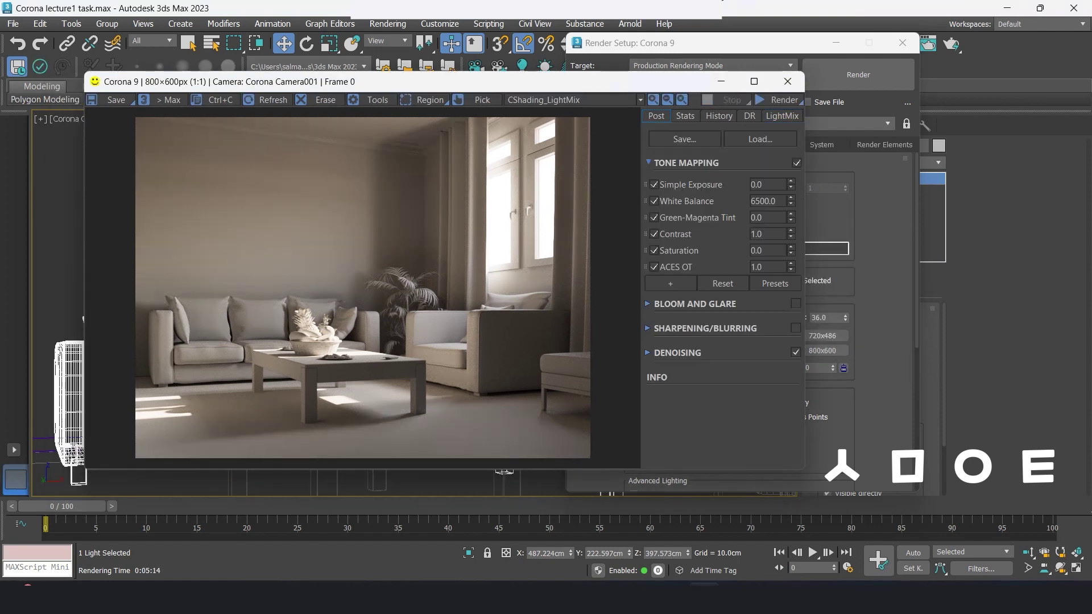
click(782, 116)
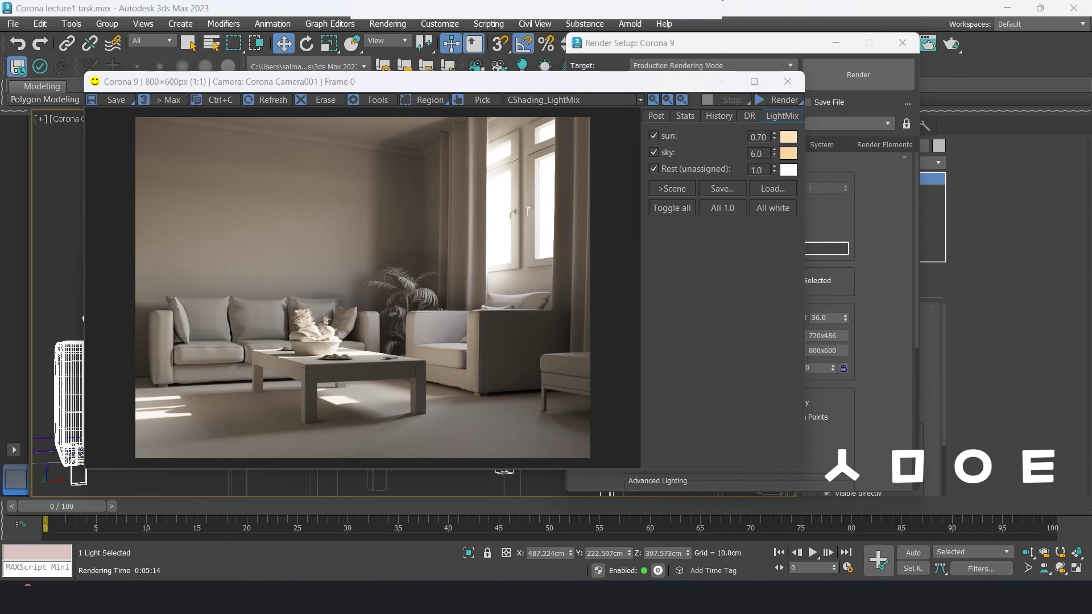
text(4)
key(Return)
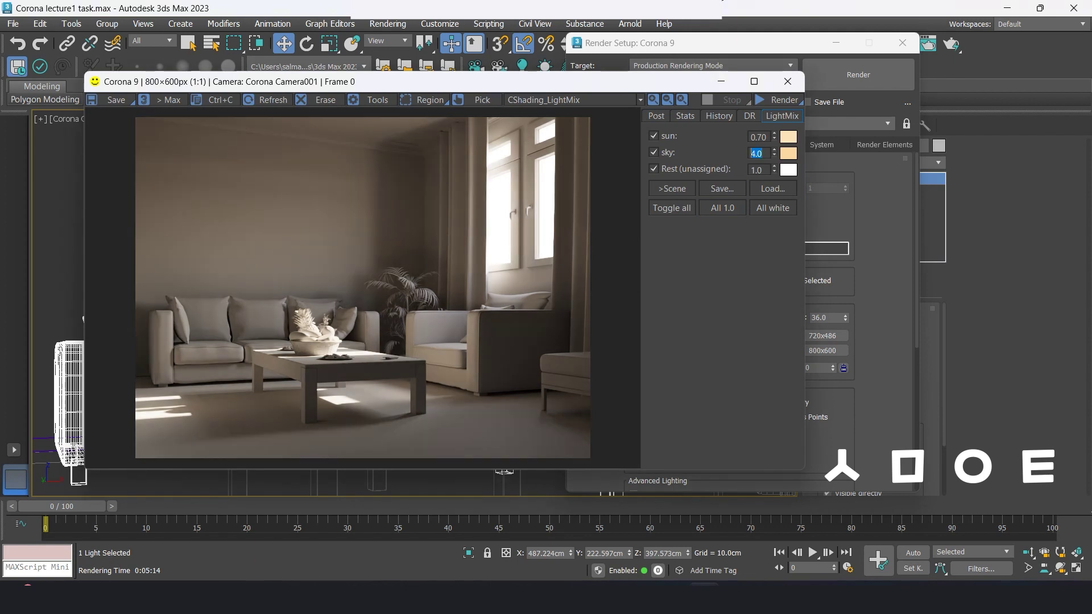
click(656, 115)
double_click(768, 184)
text(2)
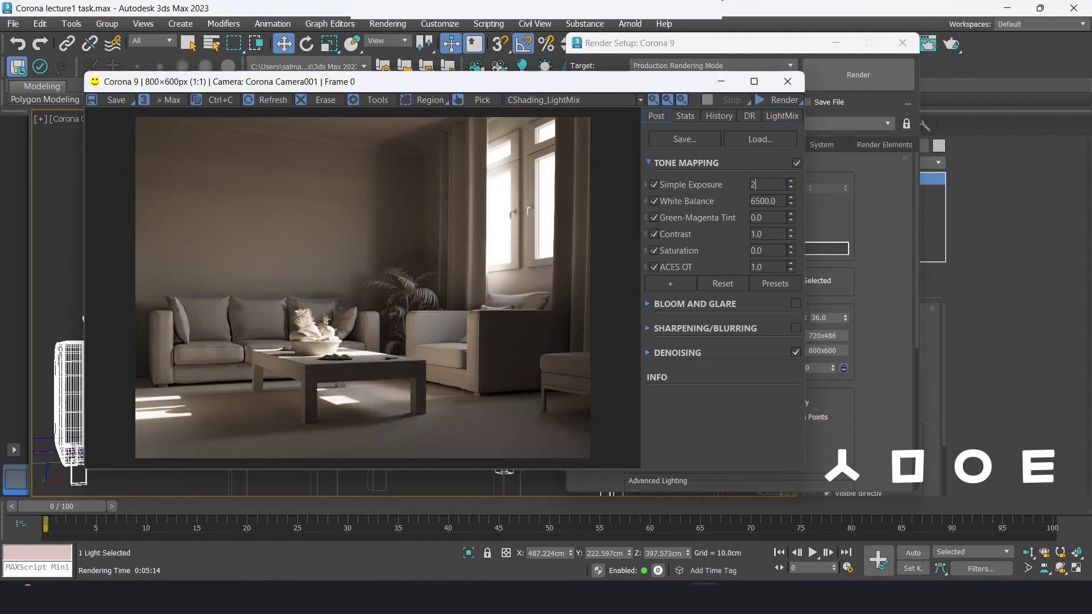
key(Return)
text(1)
key(Return)
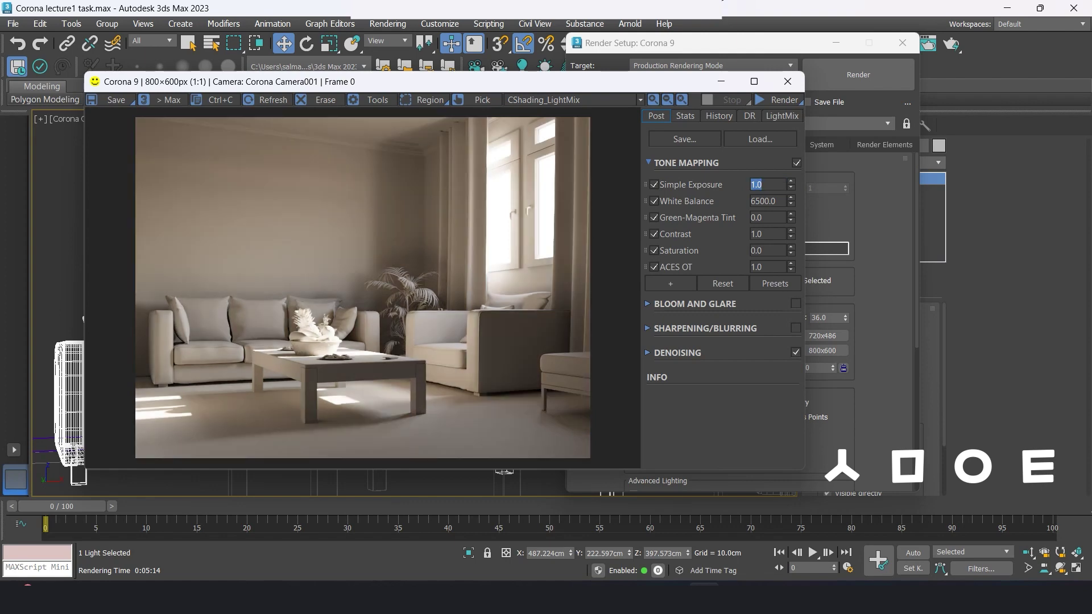
- Switch off the sun so the sky alone lights the scene at 4.0
click(782, 116)
text(4)
key(Return)
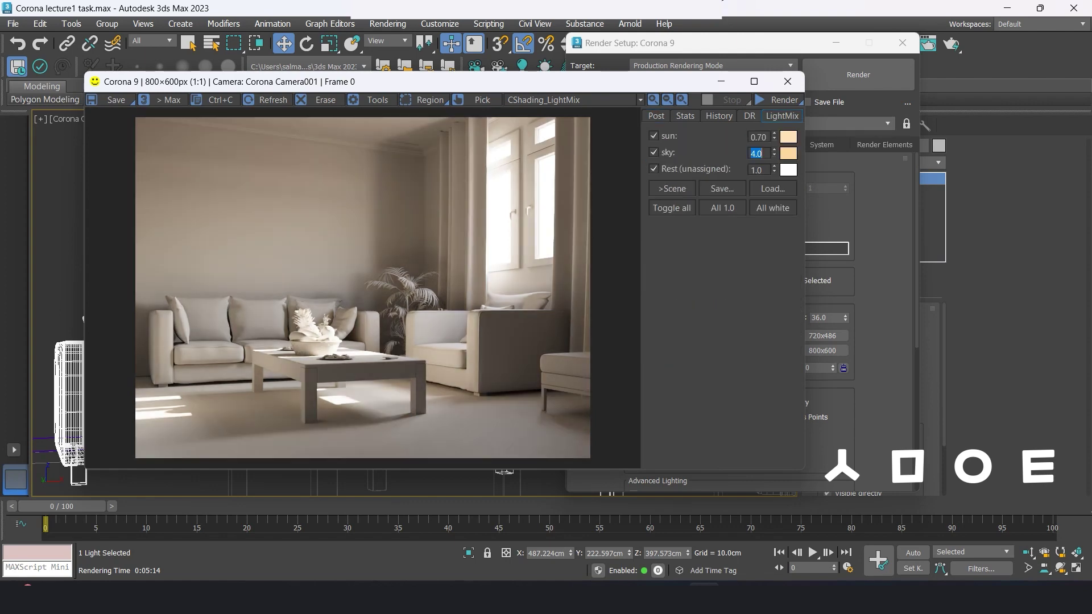
click(654, 136)
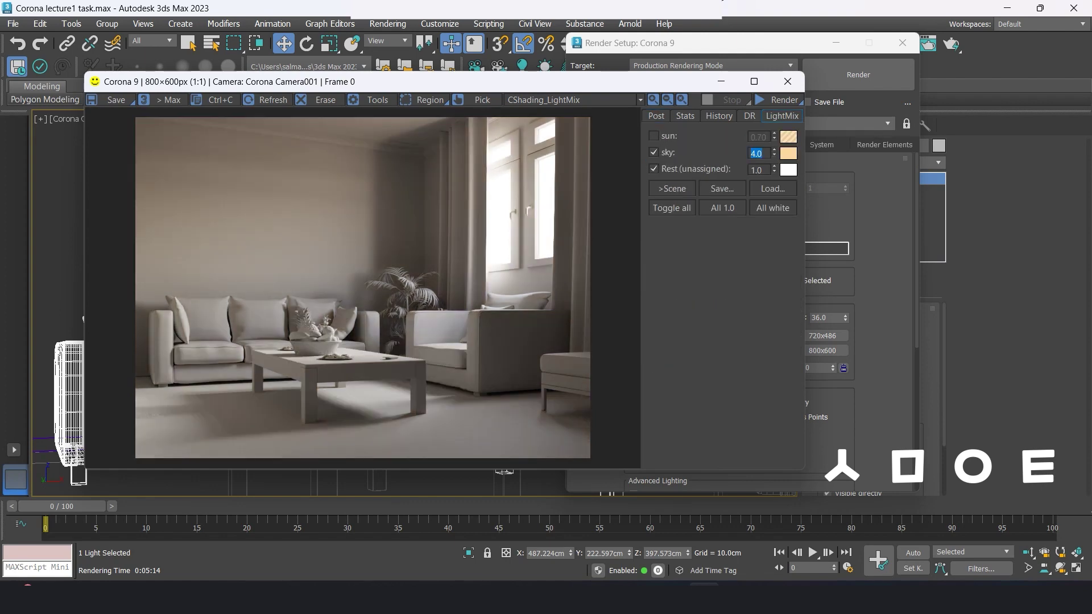
text(5)
key(Return)
click(654, 152)
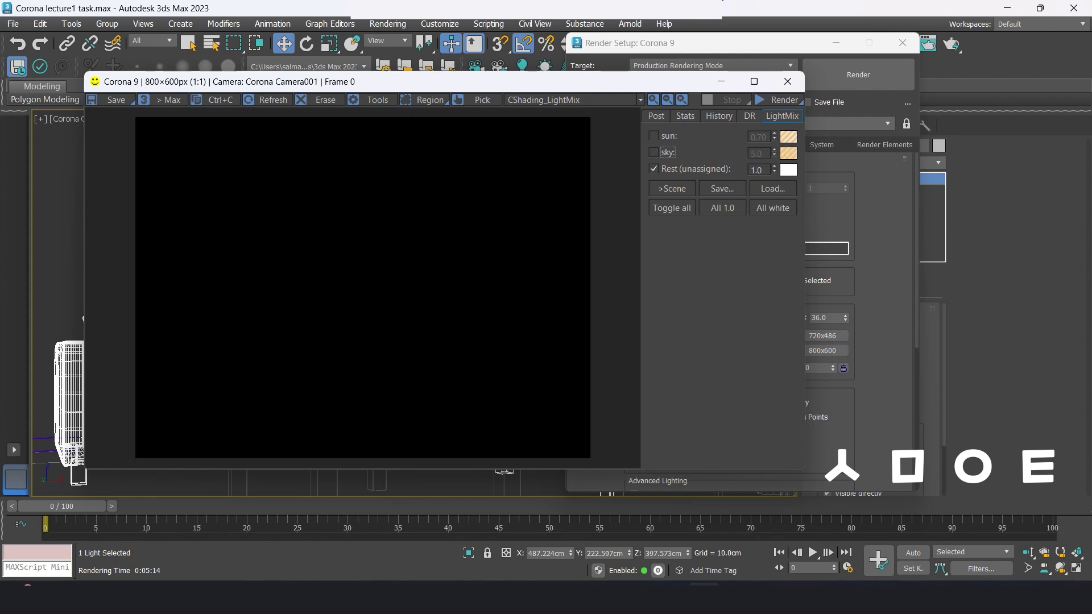
click(653, 152)
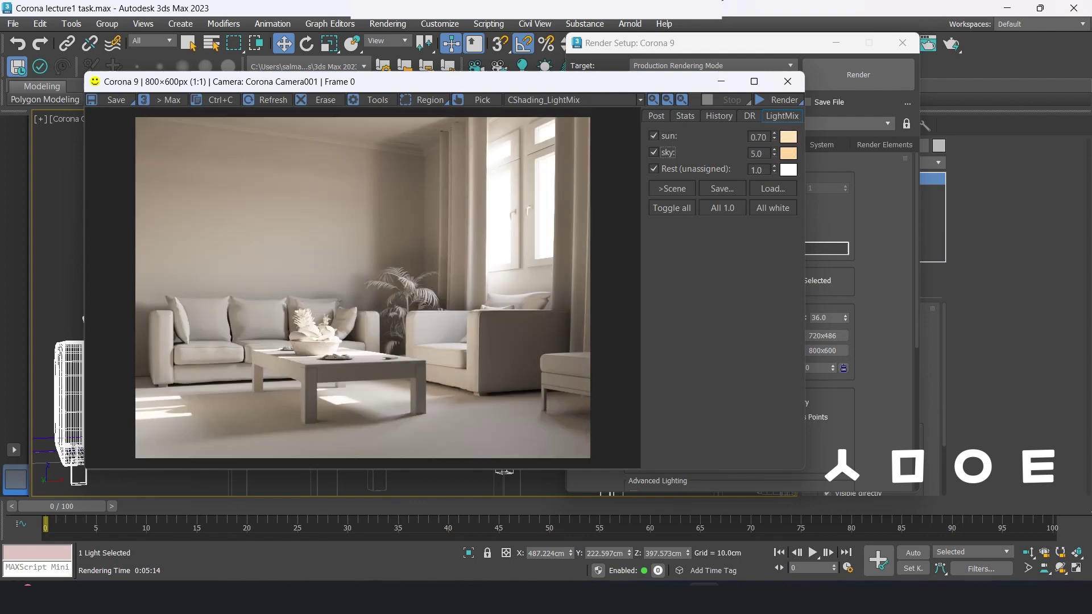
double_click(757, 153)
text(4)
key(Return)
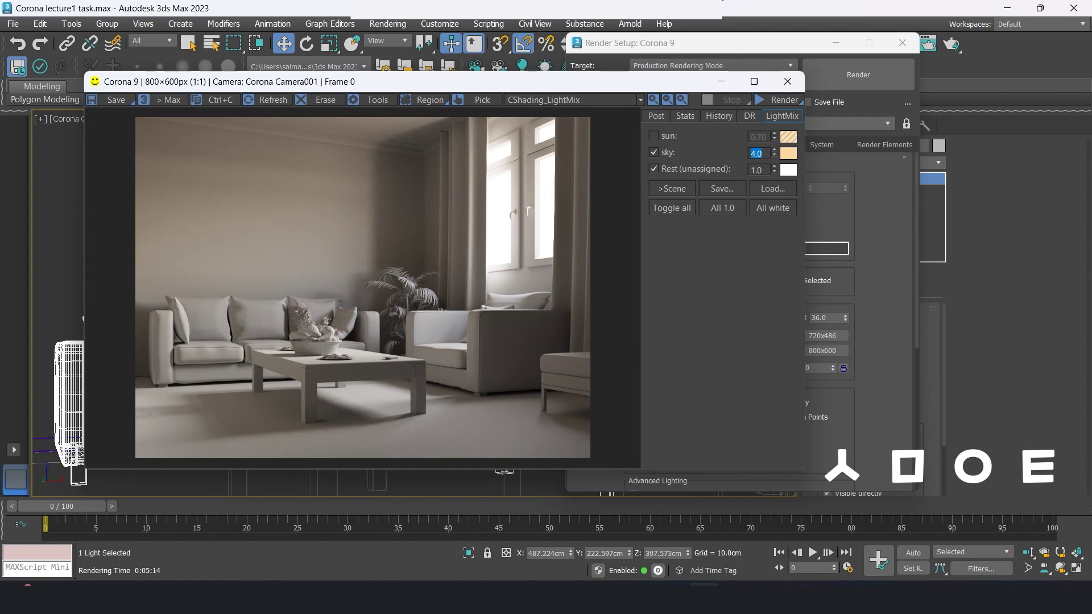
- Test Simple Exposure at 1.5, 1.3 and 1.2, settle on 1.0, and list tone-mapping operators
click(656, 115)
double_click(768, 184)
text(0)
key(Return)
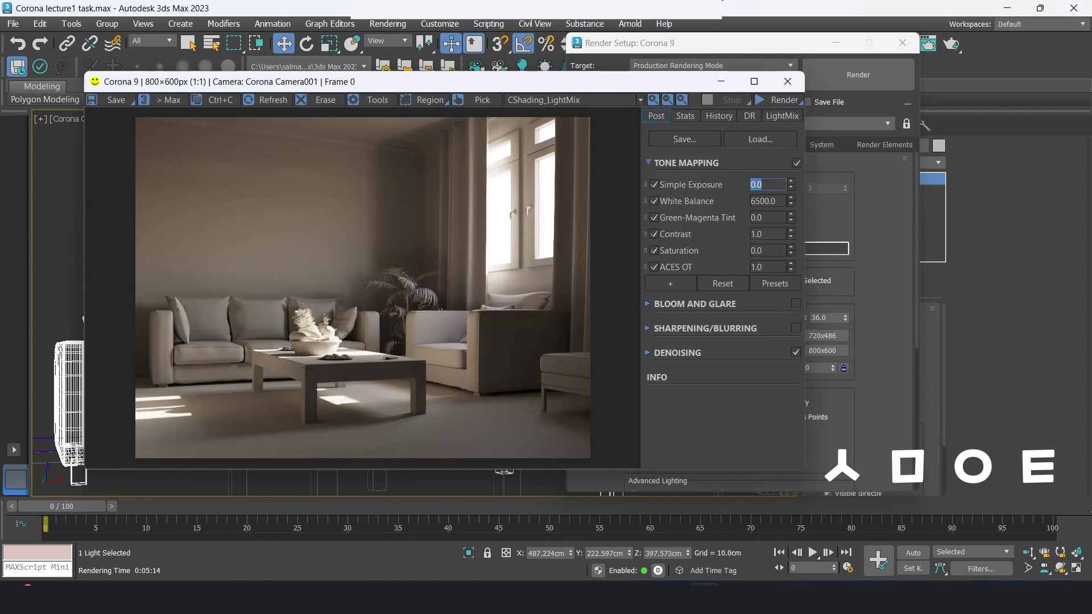
text(1)
key(Return)
text(.5)
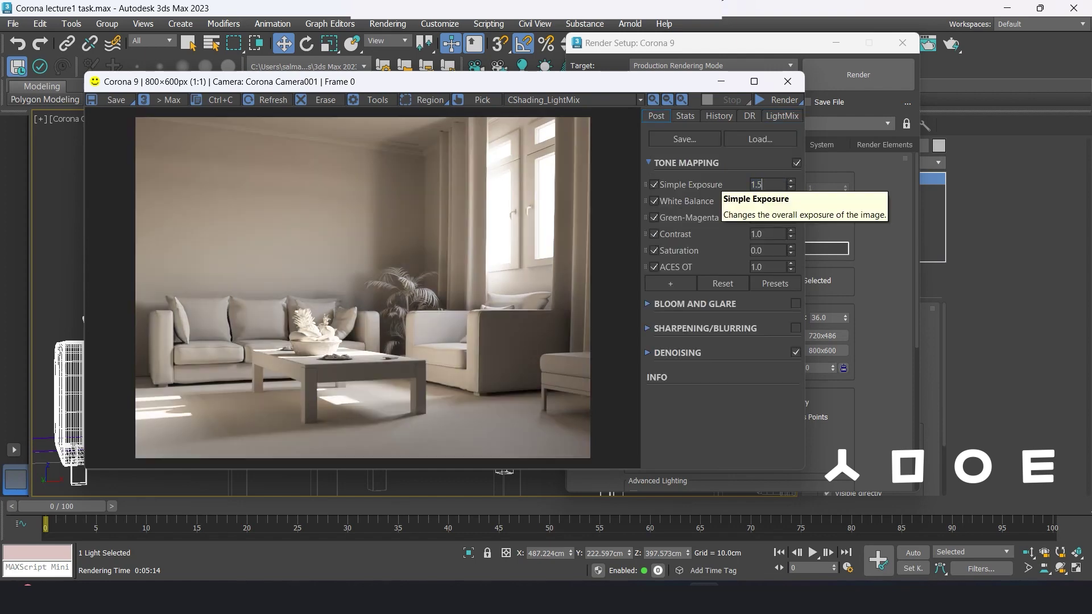
key(Return)
text(1.3)
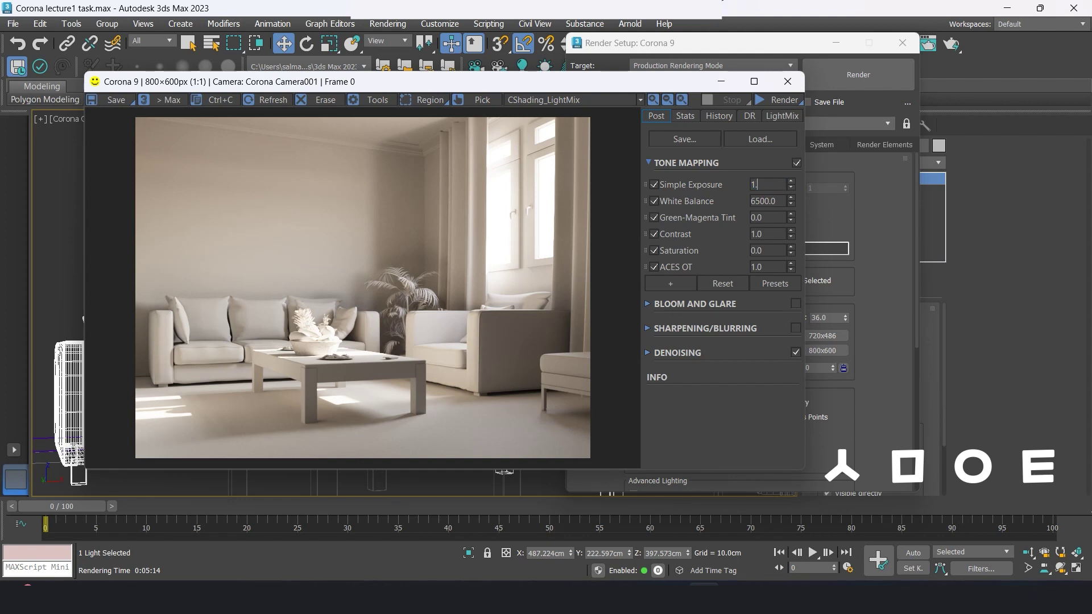
key(Return)
text(1.2)
key(Return)
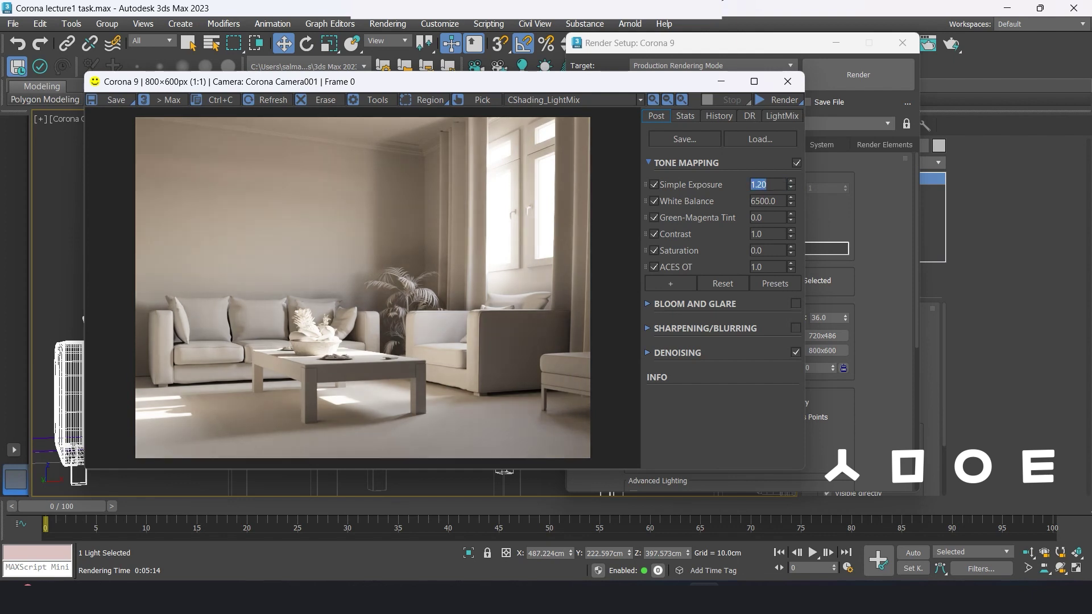
text(1)
key(Return)
click(670, 283)
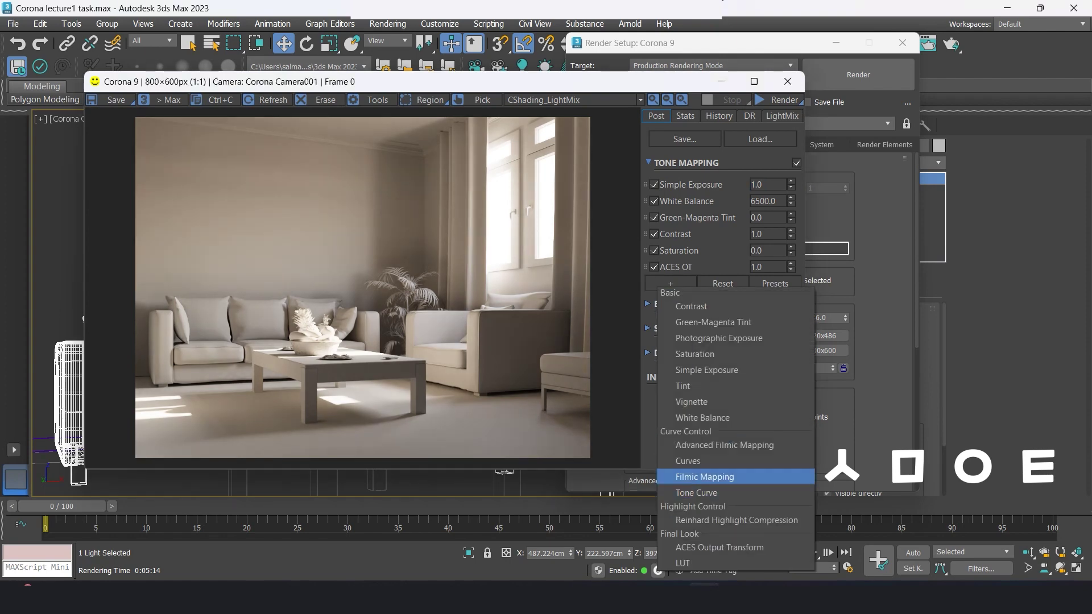
- Add Highlight Compression to tone mapping and settle on 0.75 after trying 0.8, 0.2, 0.6 and 0.7
click(737, 520)
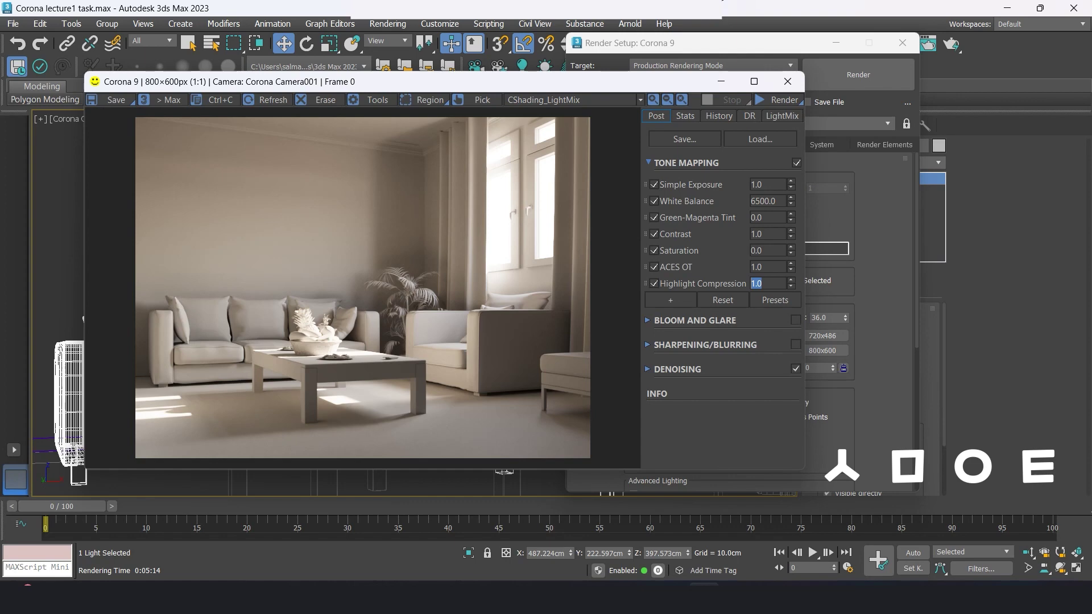
text(0.8)
key(Return)
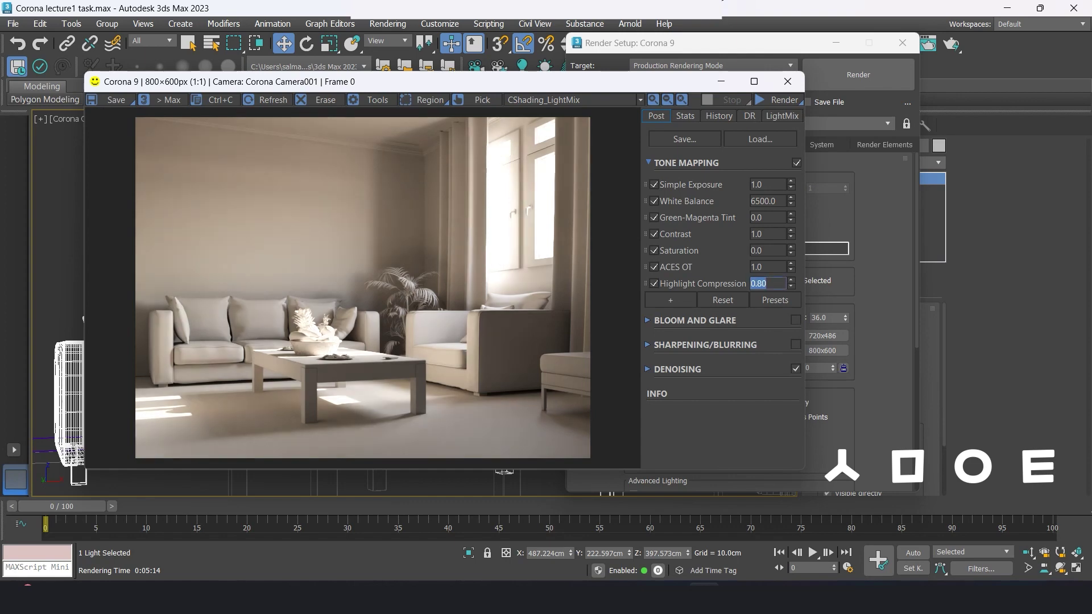
text(0.2)
key(Return)
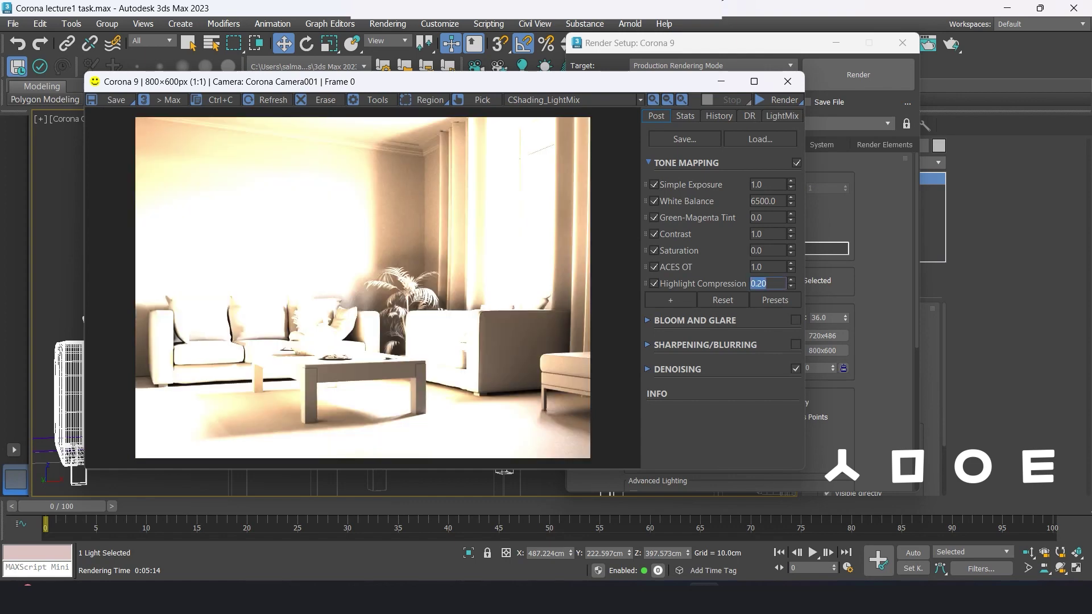
text(0.6)
key(Return)
text(0.7)
key(Return)
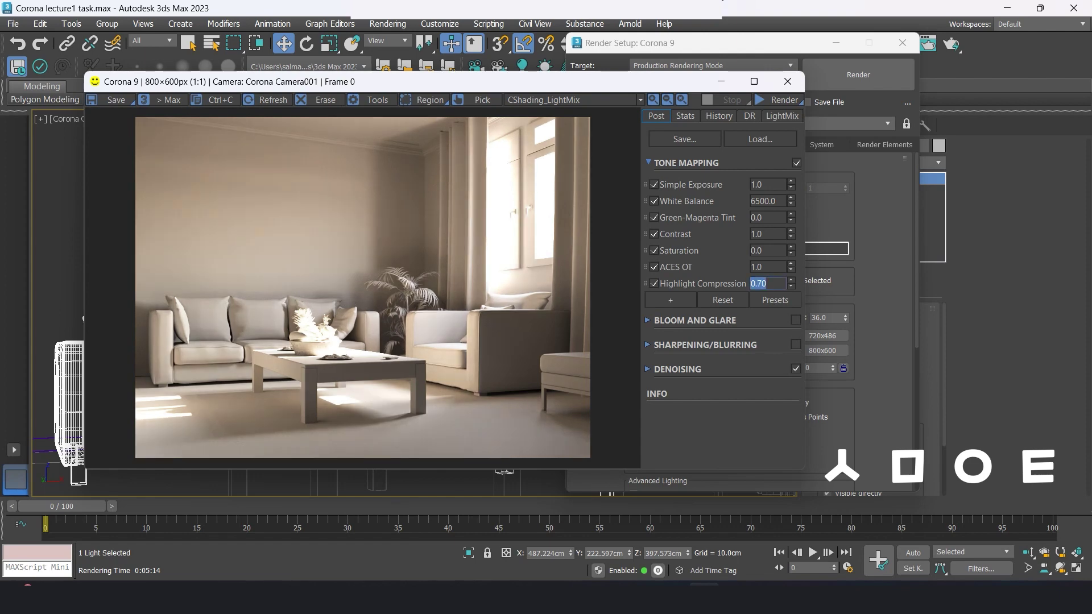
text(0.8)
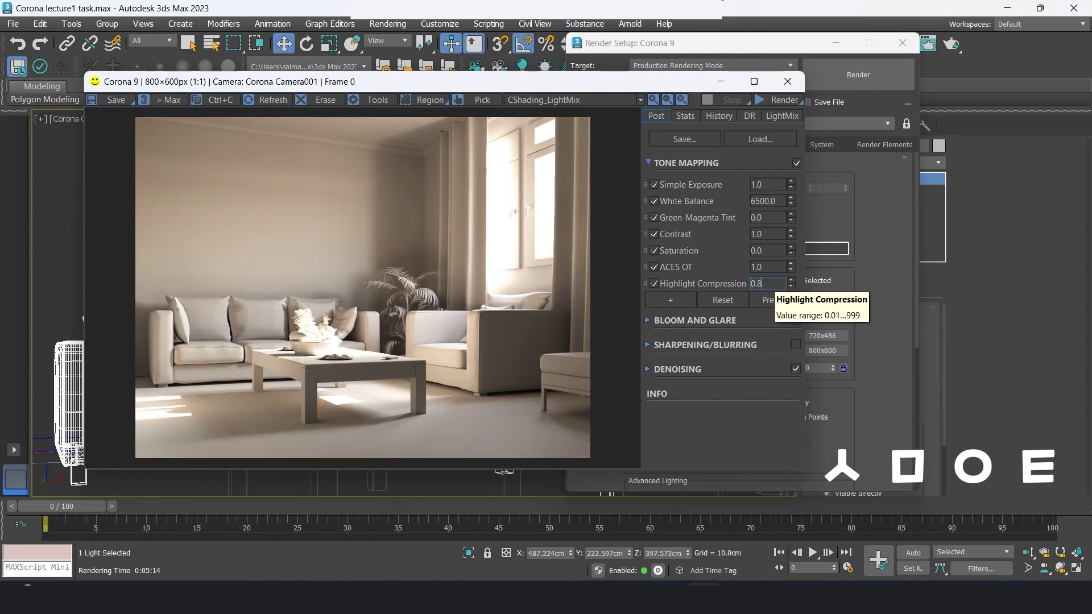
key(Return)
text(0.7)
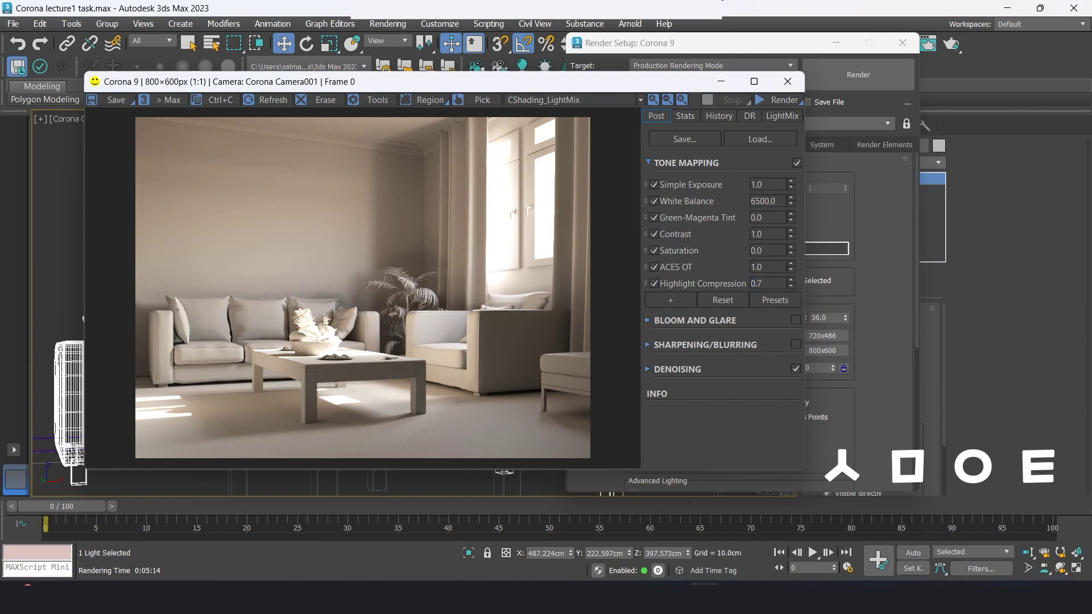
text(5)
key(Return)
- Set Contrast to 3.0 after testing 2 and 4, then collapse the Tone Mapping rollout
click(768, 234)
text(2)
key(Return)
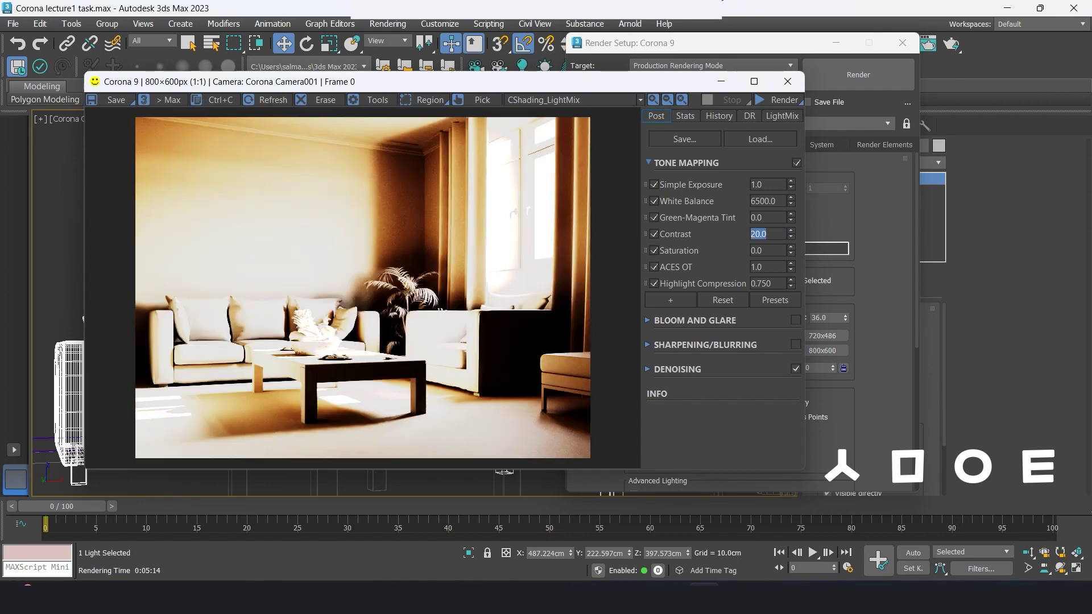
text(3)
key(Return)
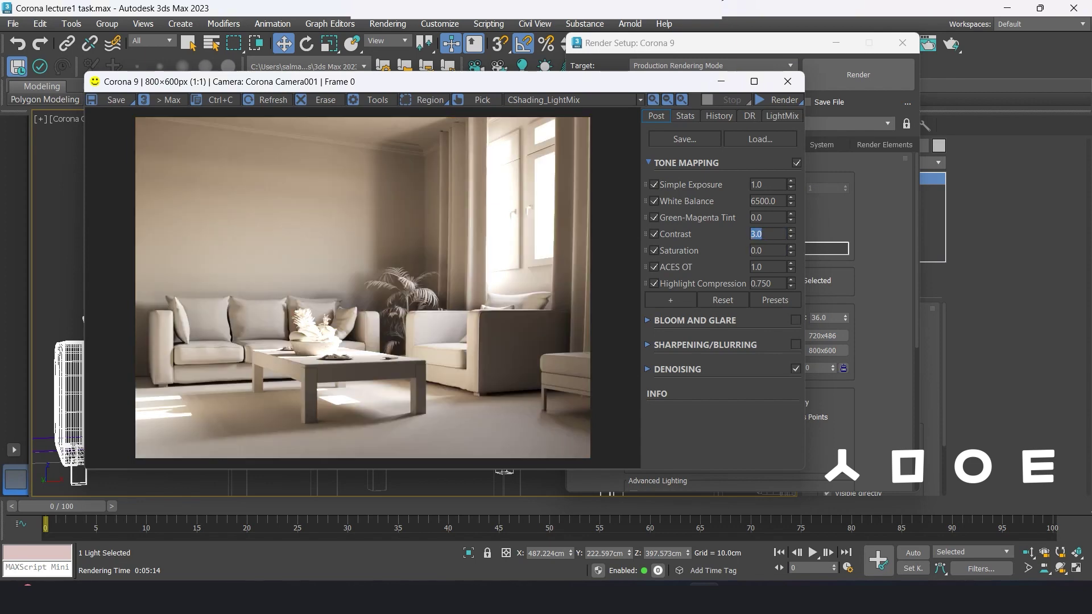
text(4)
key(Return)
text(3)
key(Return)
text(3)
key(Return)
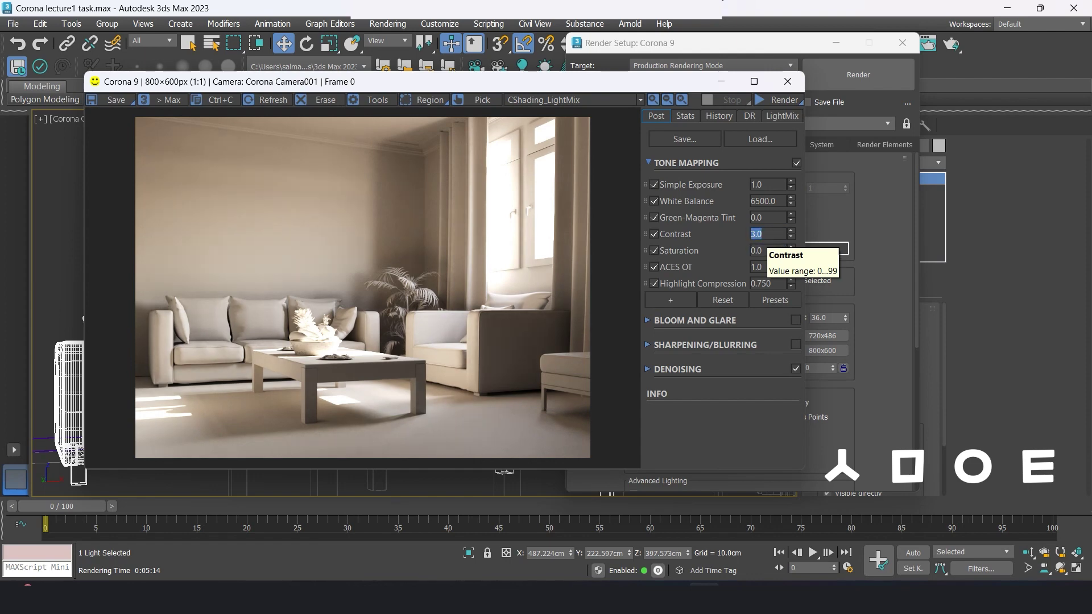
click(685, 163)
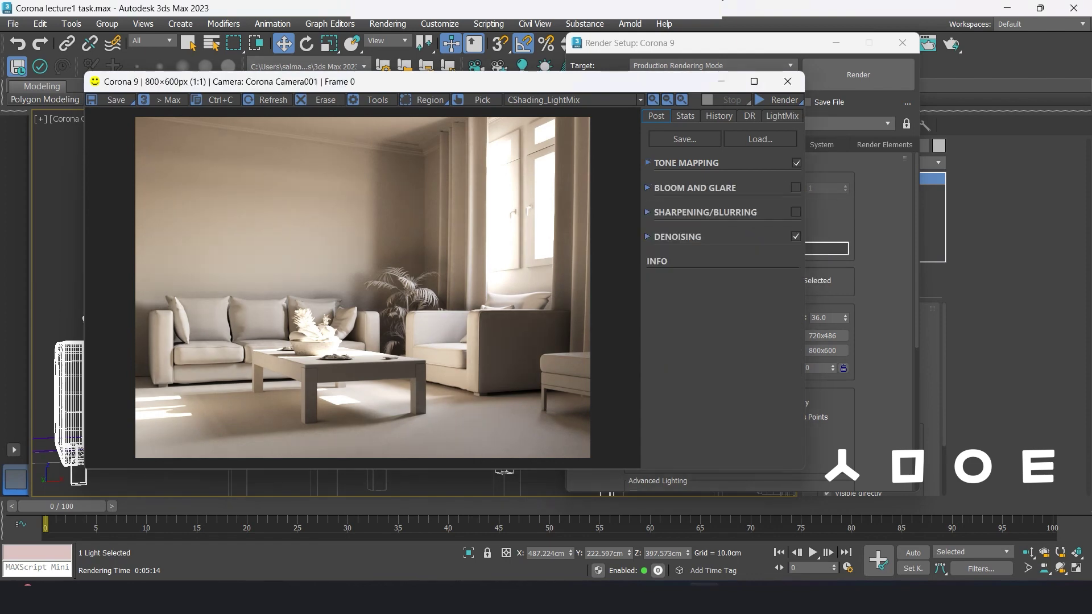
- Toggle Bloom and Glare on and back off, and inspect the statistics, denoising and sharpening panels
click(695, 188)
click(795, 188)
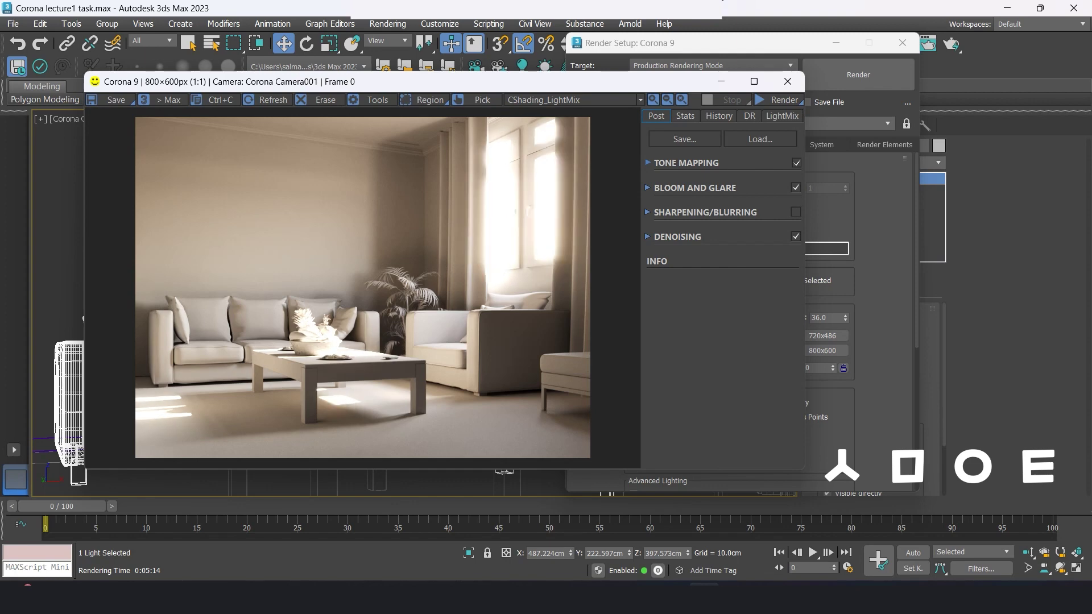
click(695, 188)
click(795, 188)
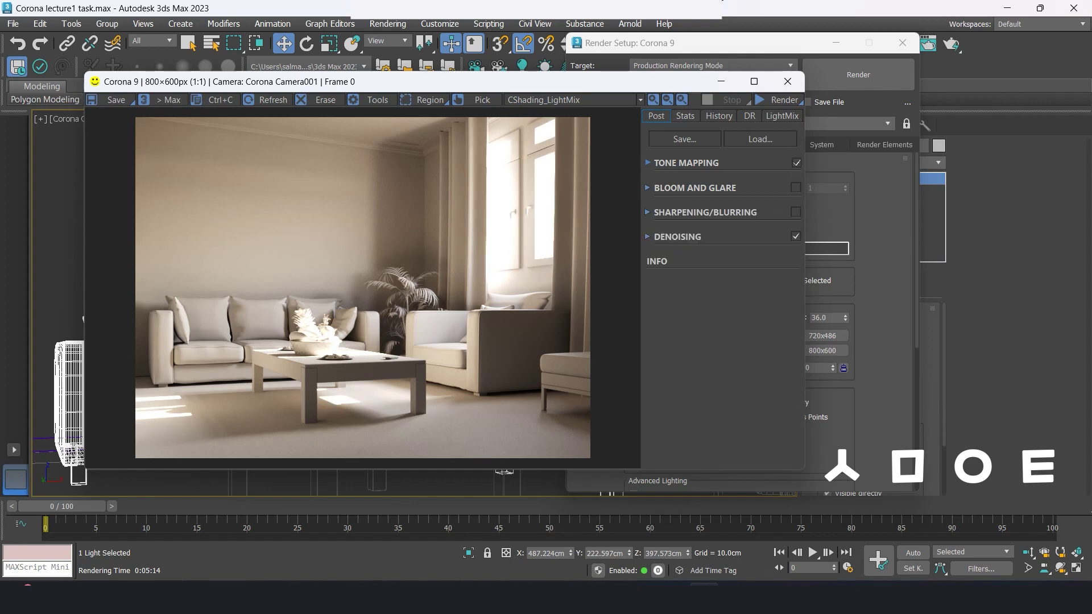
click(657, 262)
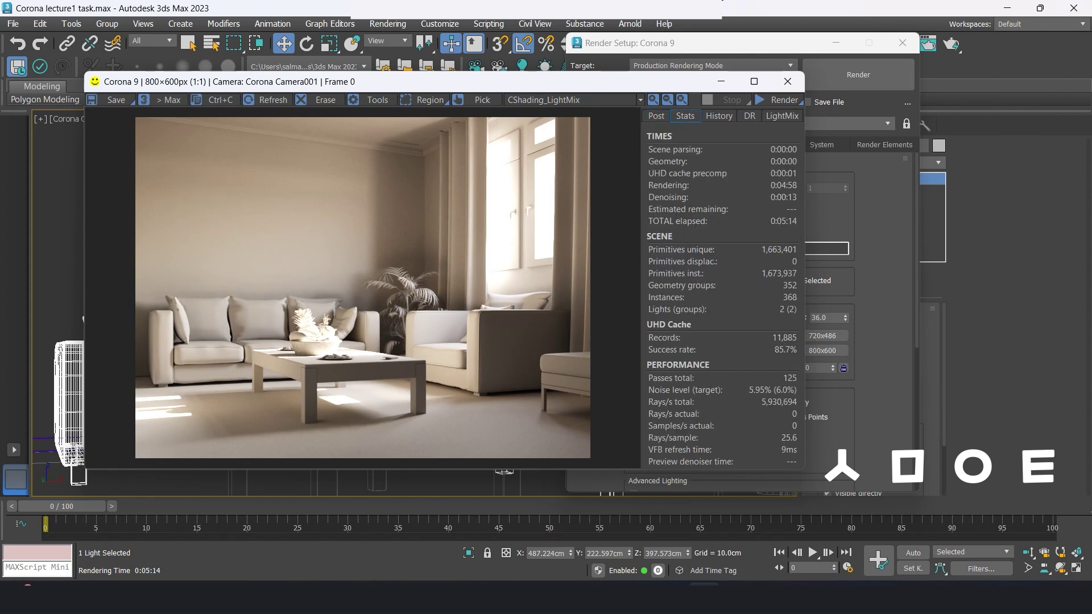
click(677, 237)
click(705, 212)
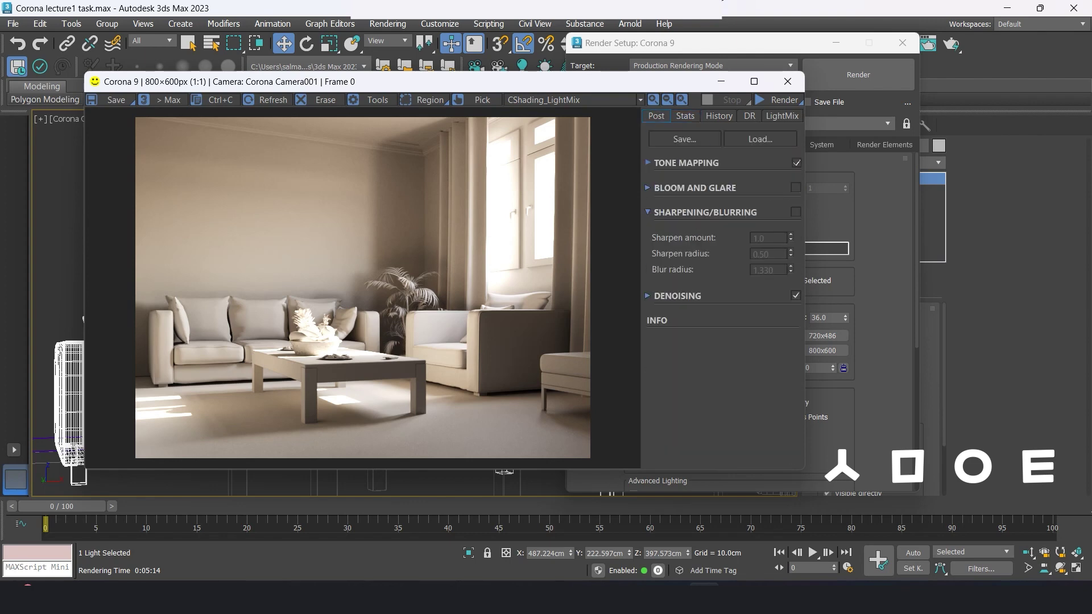
- In tone mapping, set Simple Exposure to 1 and Highlight Compression to 0.80
click(686, 163)
double_click(763, 234)
key(shift+Tab)
key(shift+Tab)
key(shift+Tab)
text(2)
key(Return)
text(1)
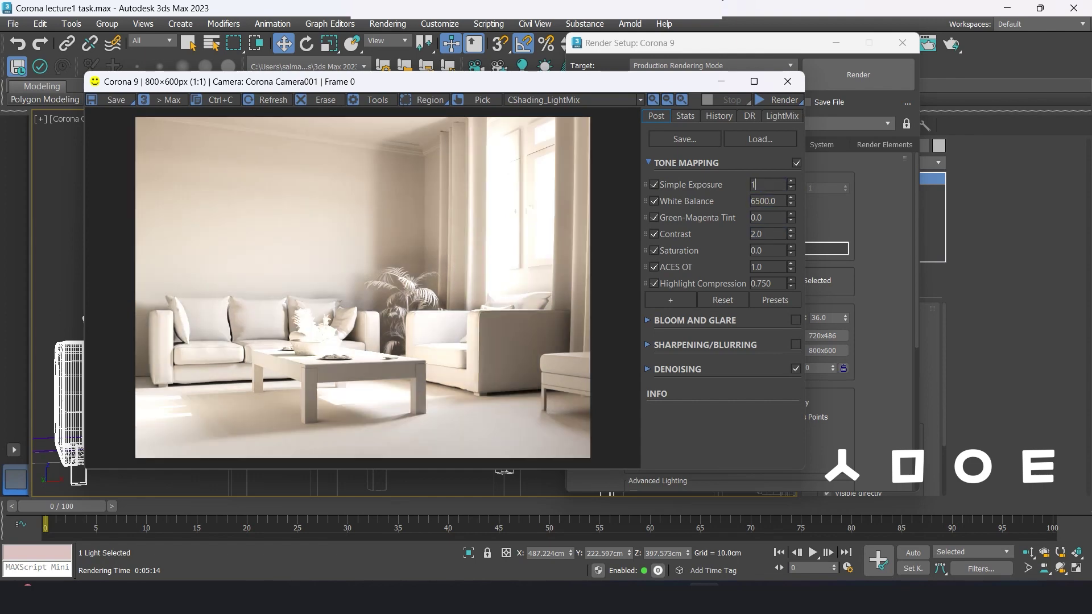
key(Return)
double_click(765, 284)
text(0.70)
key(Return)
text(0.80)
key(Return)
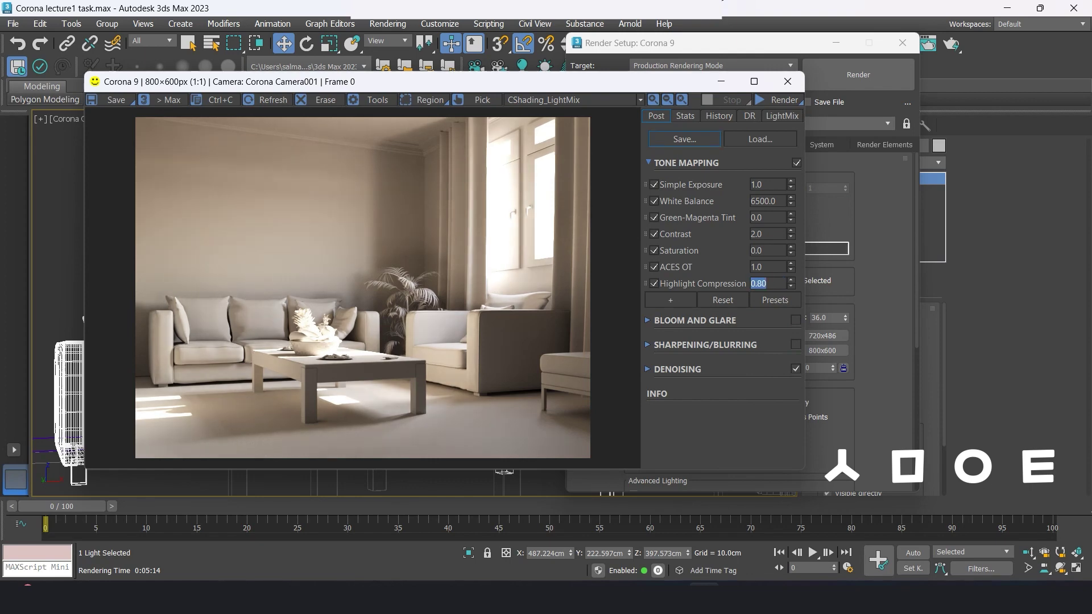
- Save the render from the VFB as 11.jpg in JPEG format and view it zoomed out
click(684, 139)
key(Escape)
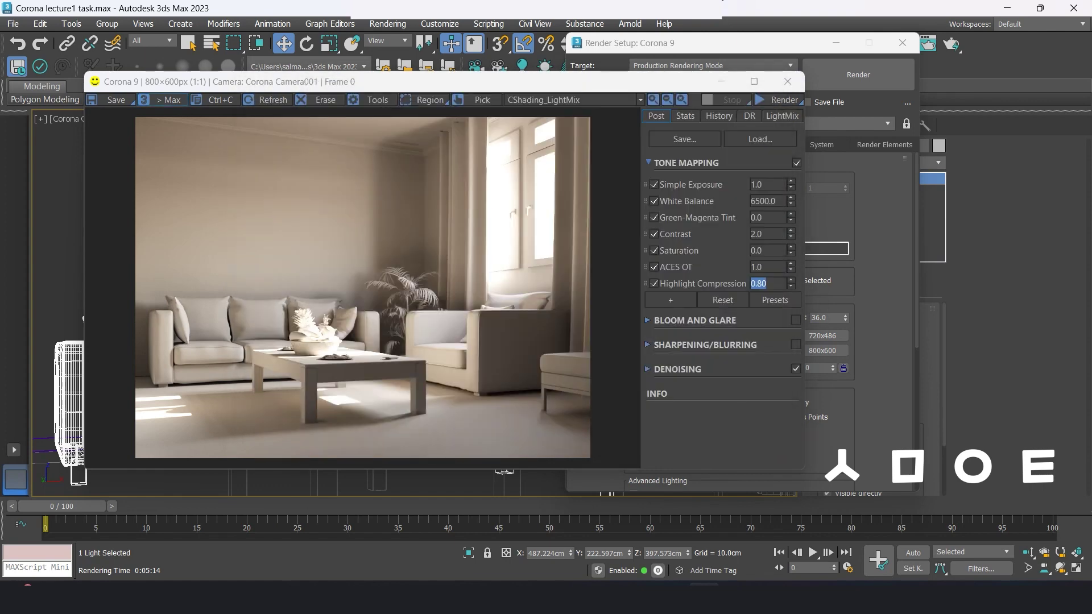
click(116, 99)
click(296, 317)
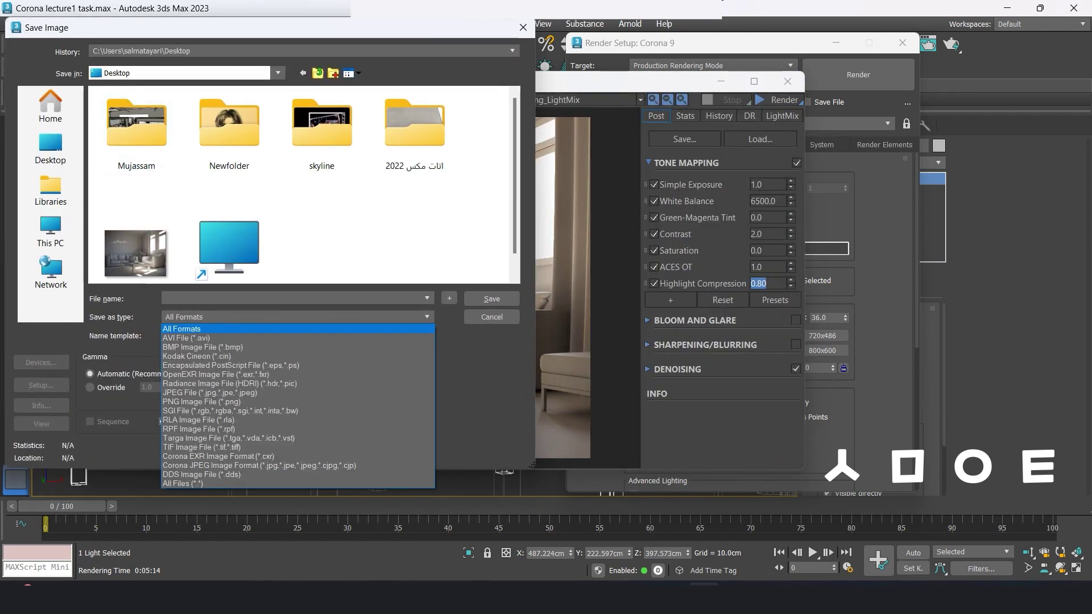
click(227, 380)
text(11)
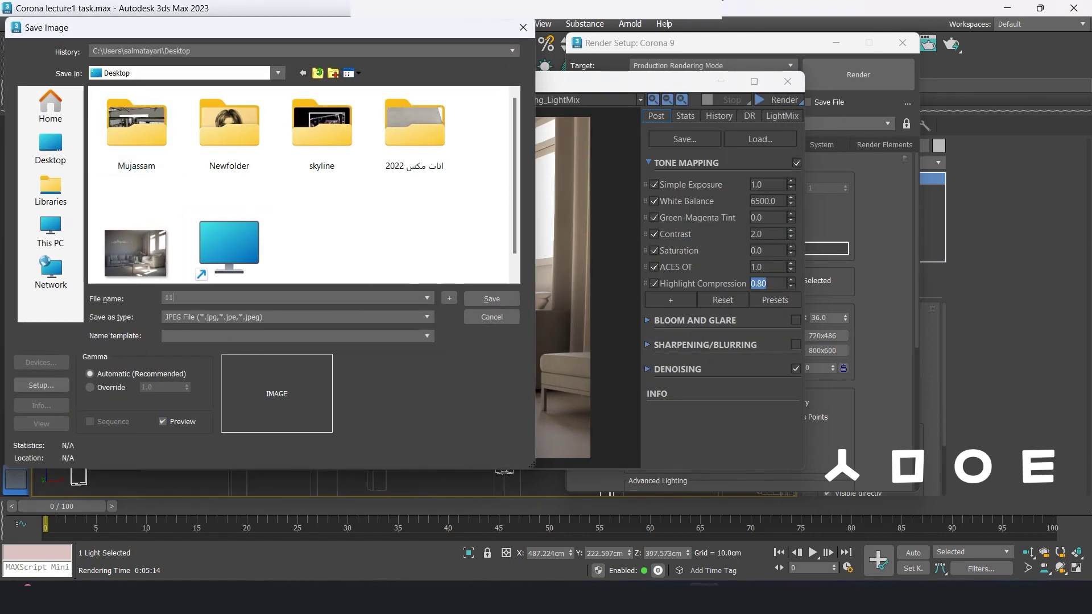
key(Return)
key(Return)
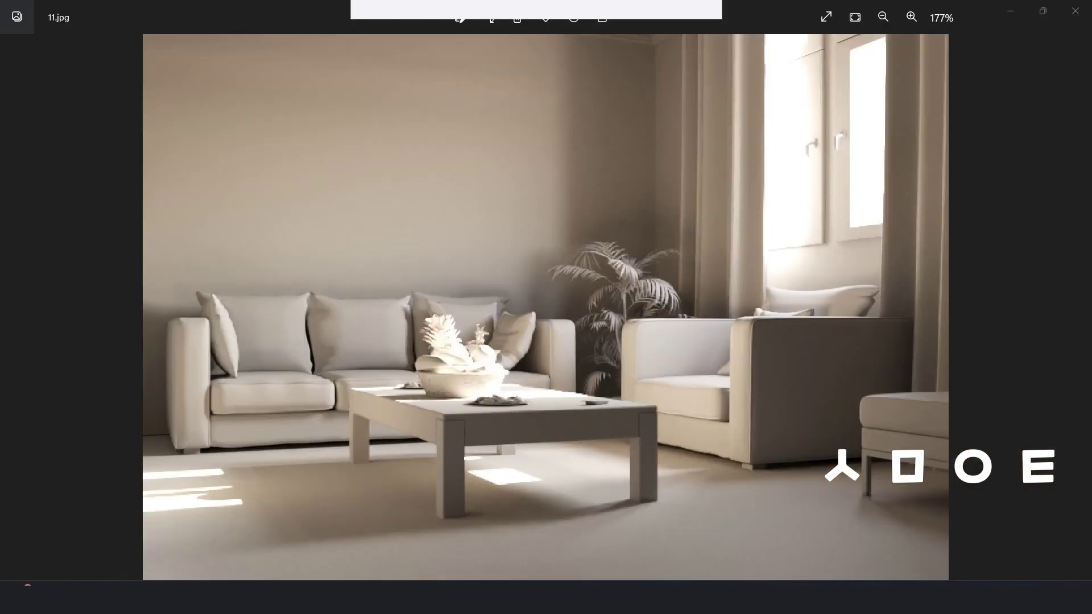
key(ctrl+minus)
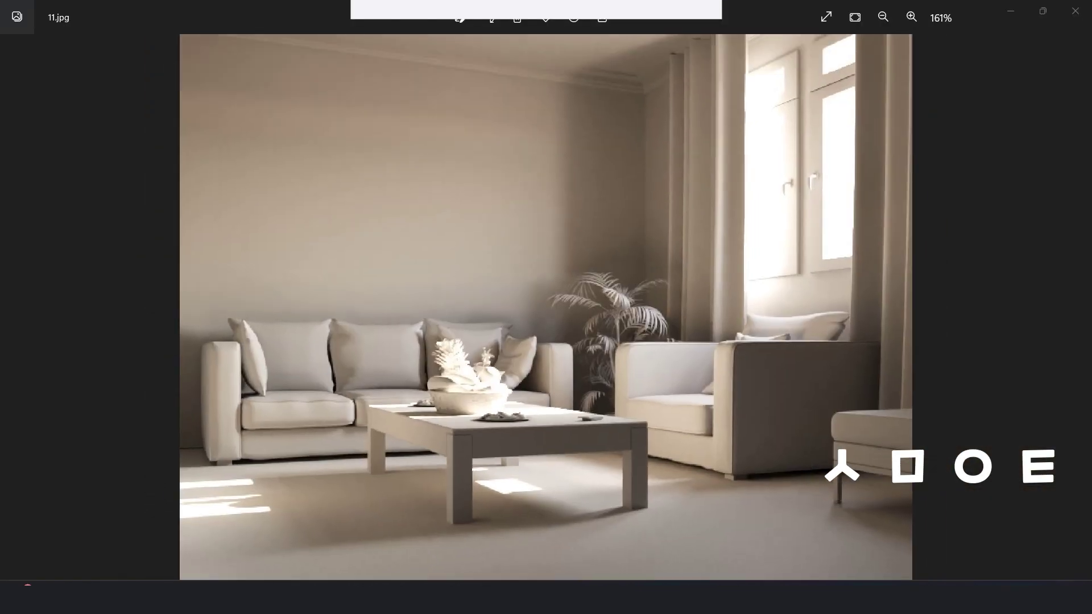
key(ctrl+minus)
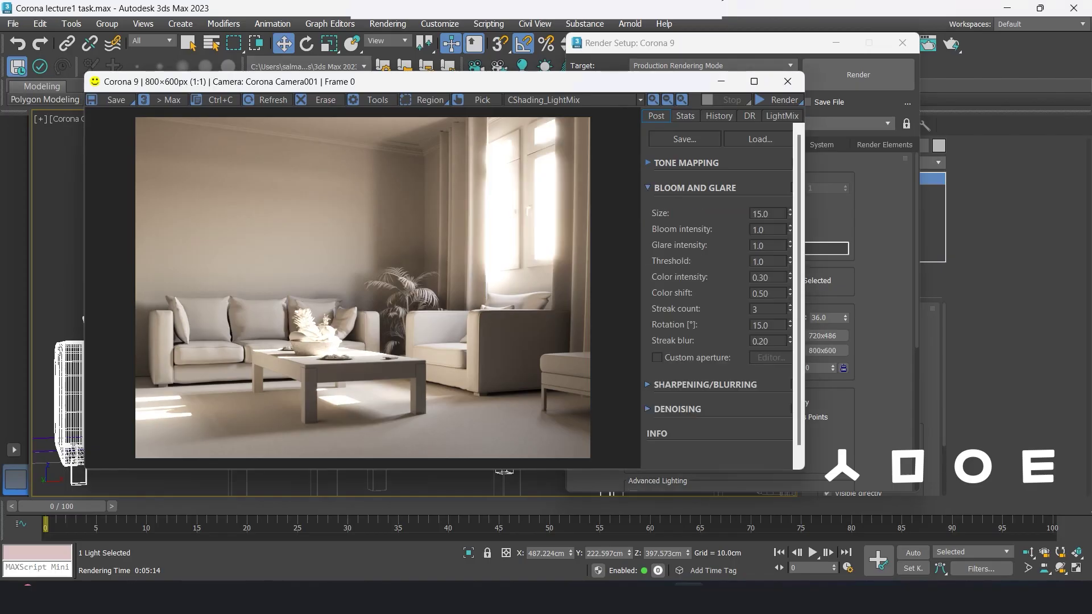
- Try bloom intensities of 0.4, 0.2, 0.05, 0.1 and 0.03
key(Tab)
text(0.4)
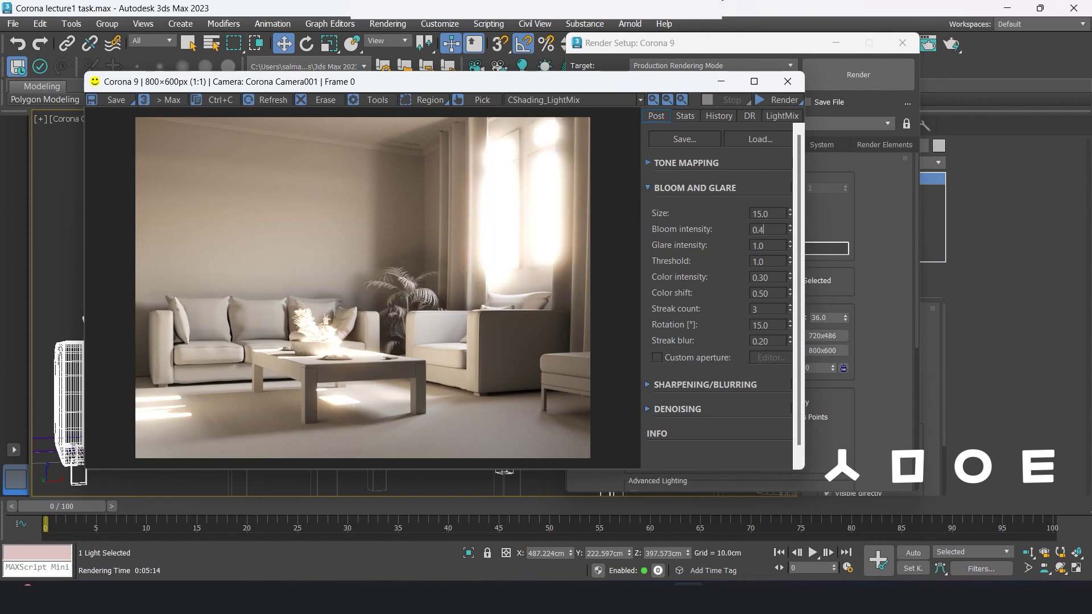
key(Return)
text(0.2)
key(Return)
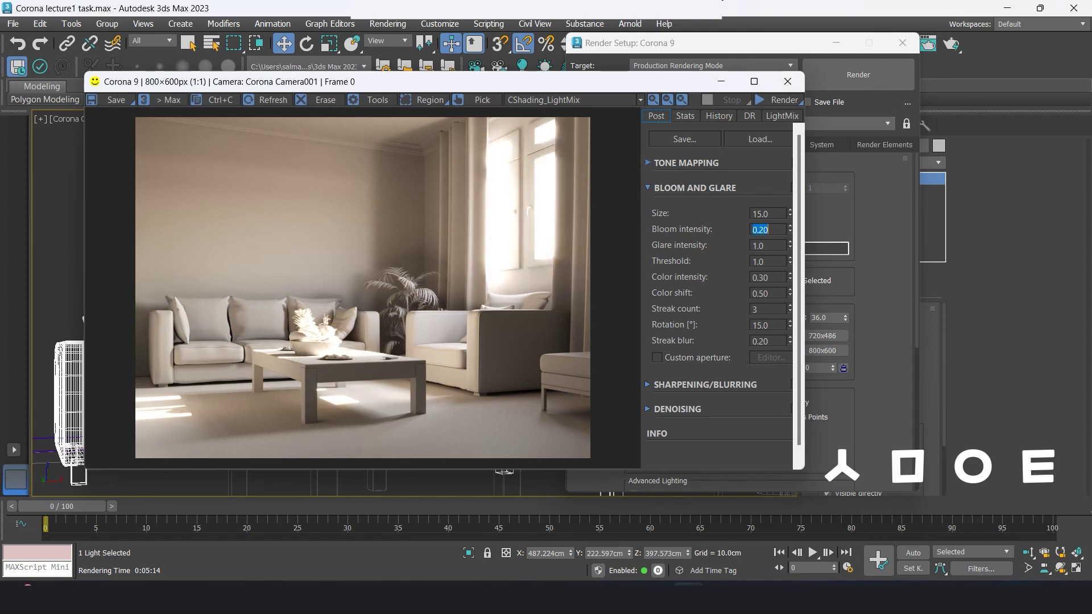
text(0.05)
key(Return)
text(0.1)
key(Return)
text(0.03)
key(Return)
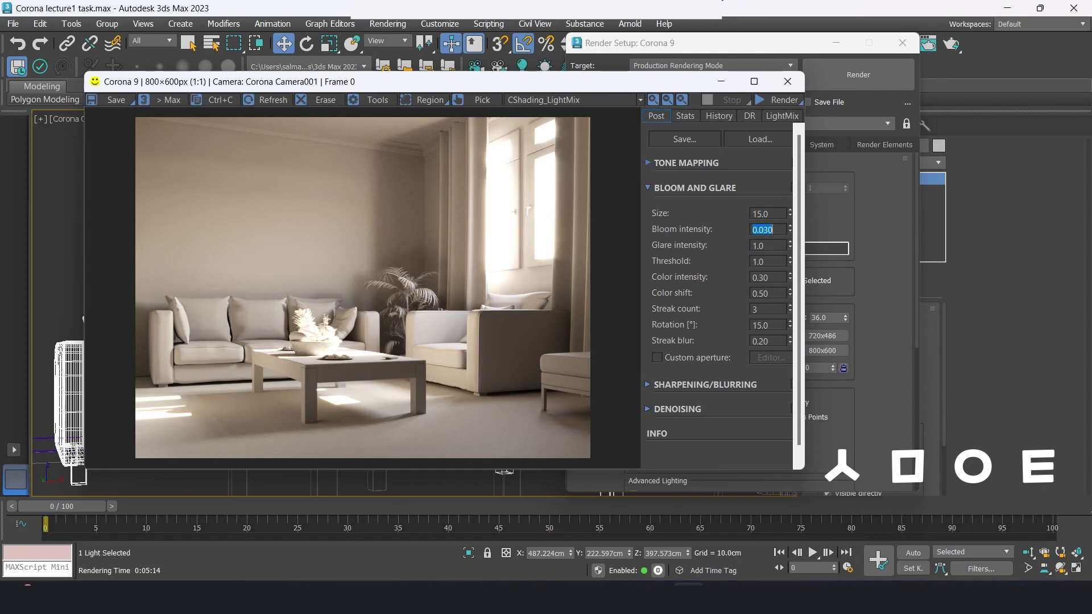
- Set Bloom and Glare size to 10 and bloom intensity to 0.1
key(shift+Tab)
text(10)
key(Return)
key(Tab)
text(0.1)
key(Return)
- Reduce size through 5, 2 and 1, and set bloom intensity to 0.05
key(shift+Tab)
text(5)
key(Return)
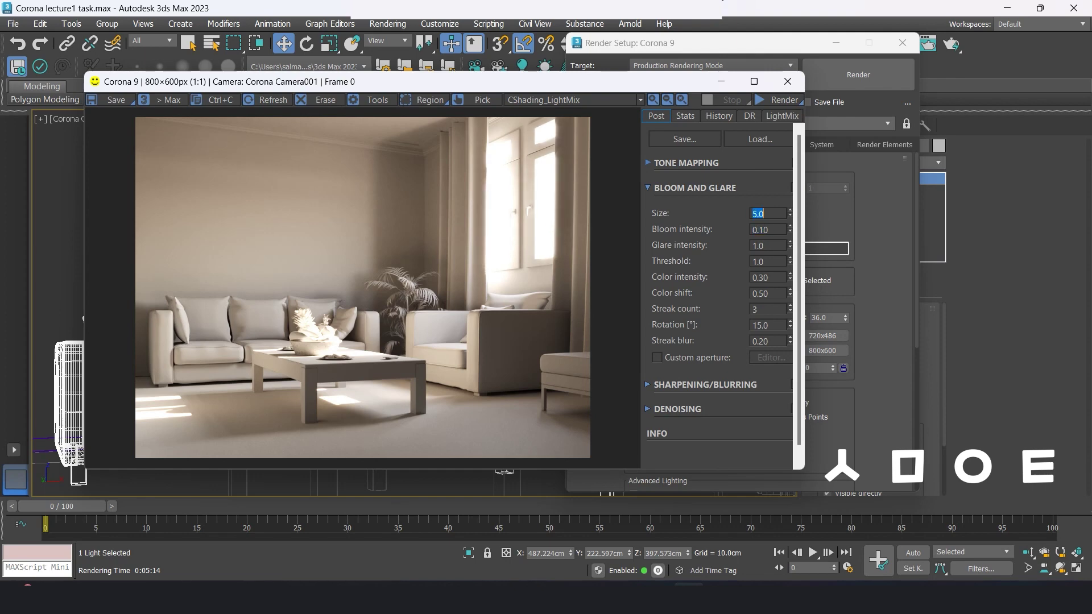
text(2)
key(Return)
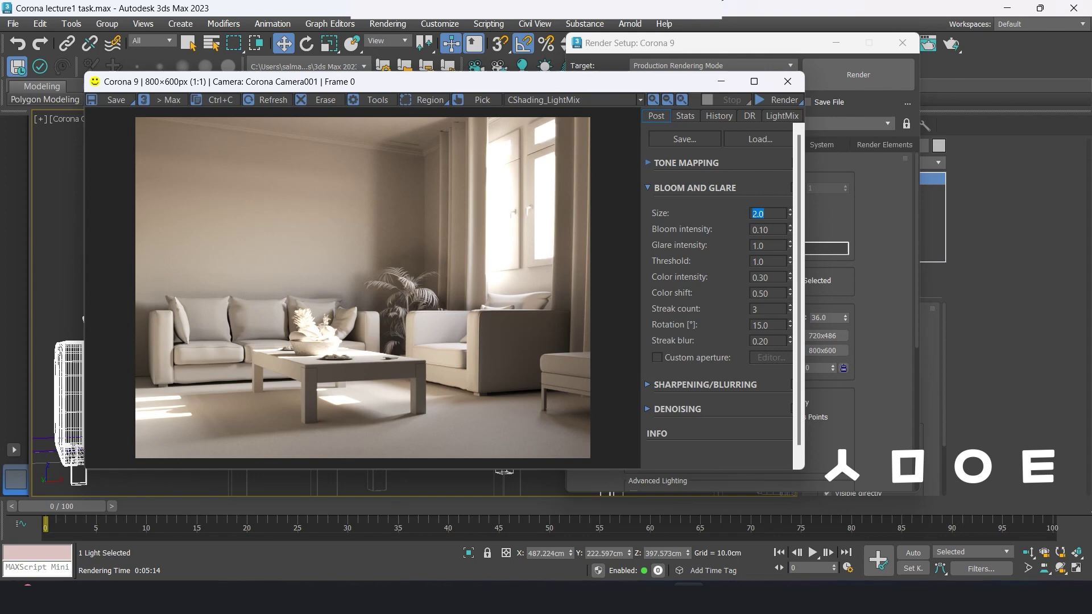
text(1)
key(Return)
key(Tab)
text(0.05)
key(Return)
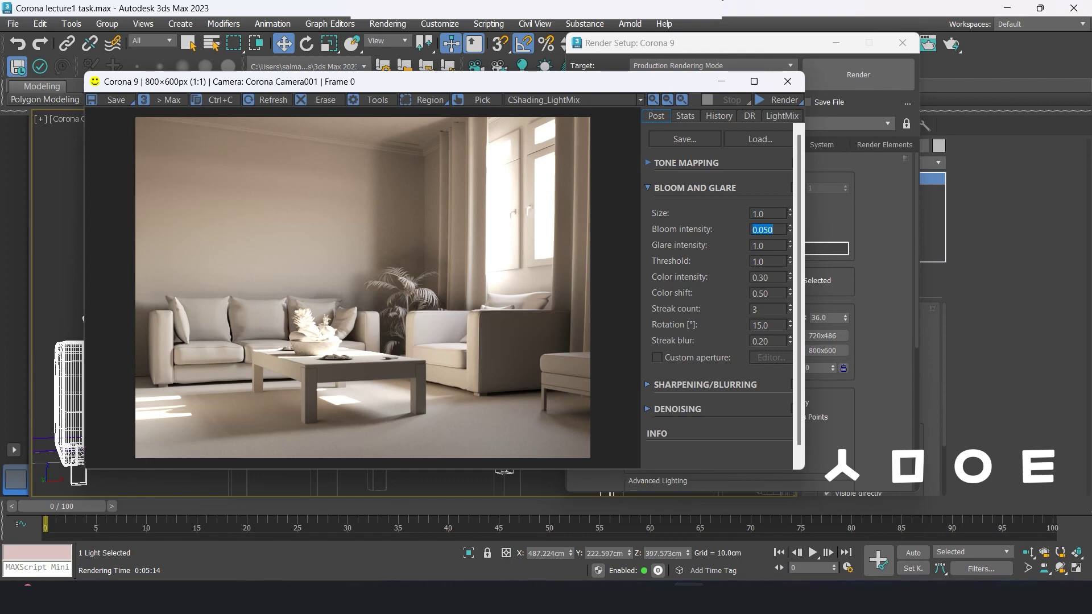
- Set glare intensity to 2.0 after trying 20 and 3, and size to 0.5
key(Tab)
text(20)
key(Return)
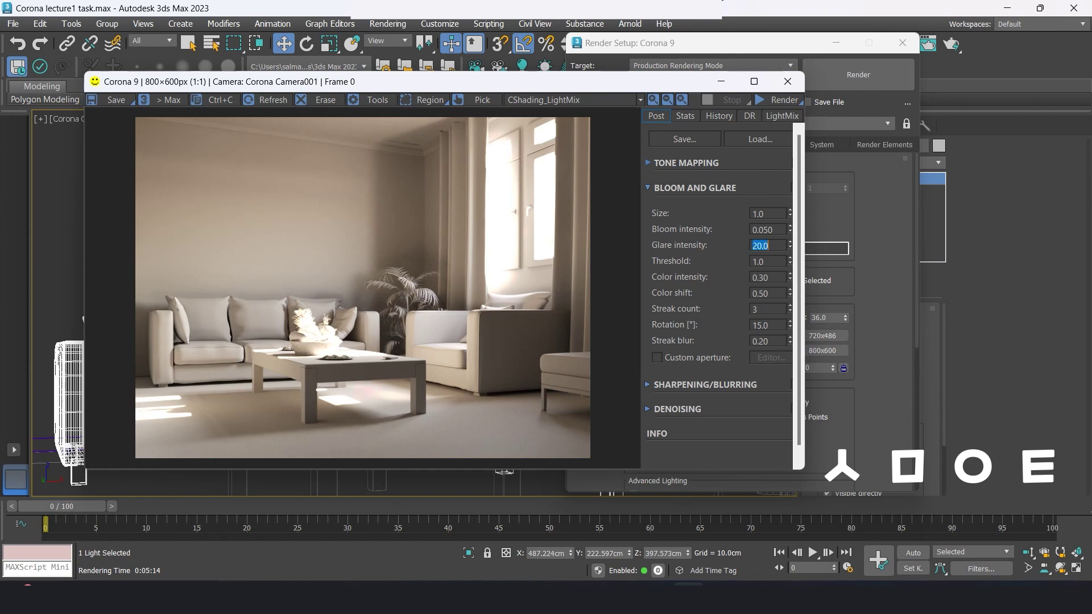
text(3)
key(Return)
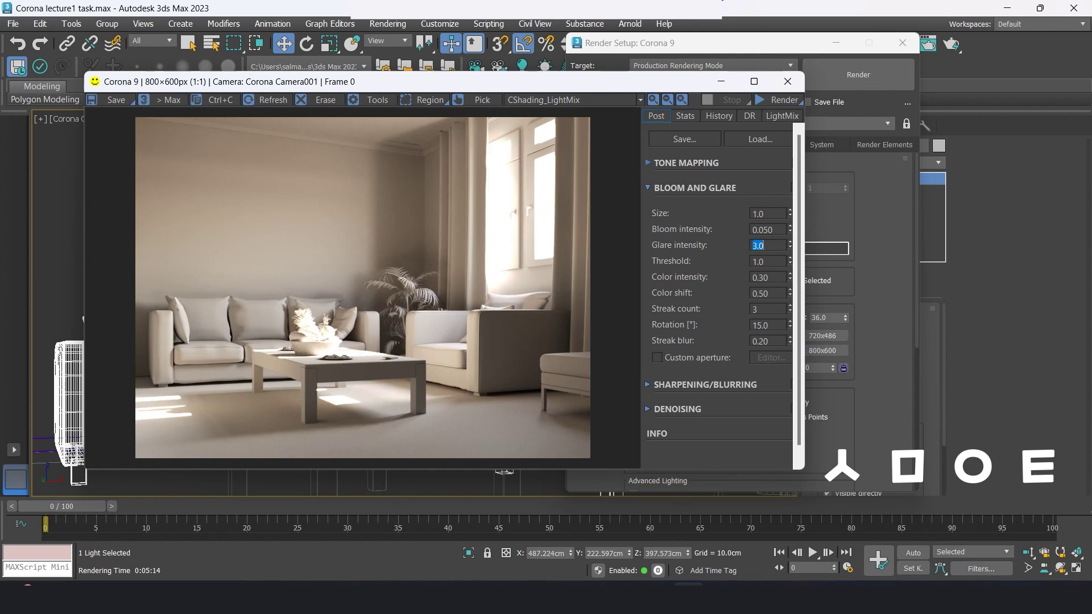
text(2)
key(Return)
key(shift+Tab)
key(shift+Tab)
text(0.5)
key(Return)
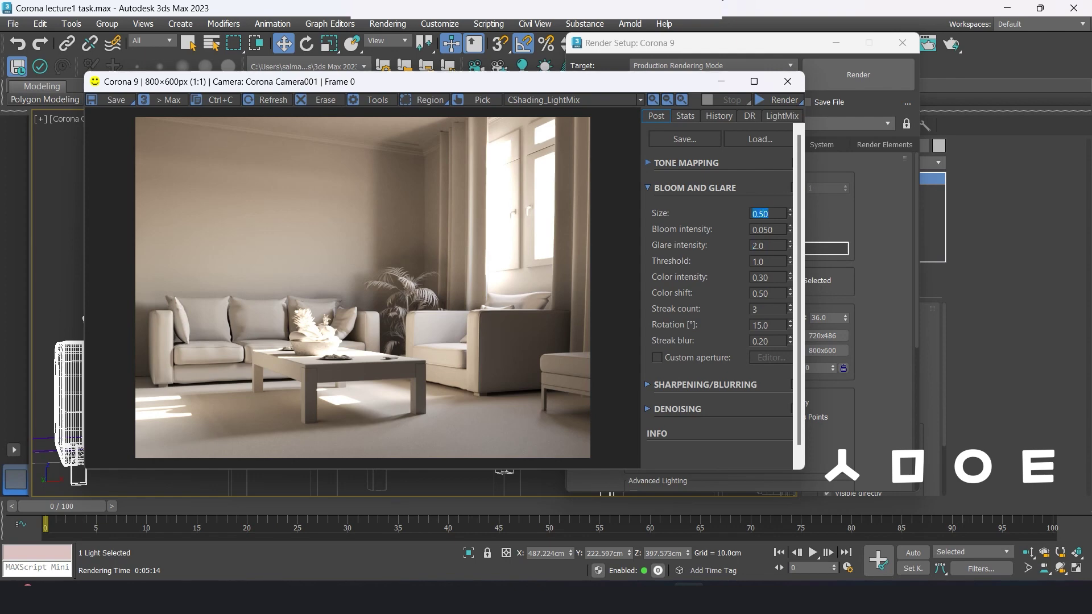
- Try glare rotations of 30 and 90 degrees, then start returning rotation to 15
key(Tab)
key(Tab)
key(Tab)
text(30)
key(Return)
text(90)
key(Return)
text(1)
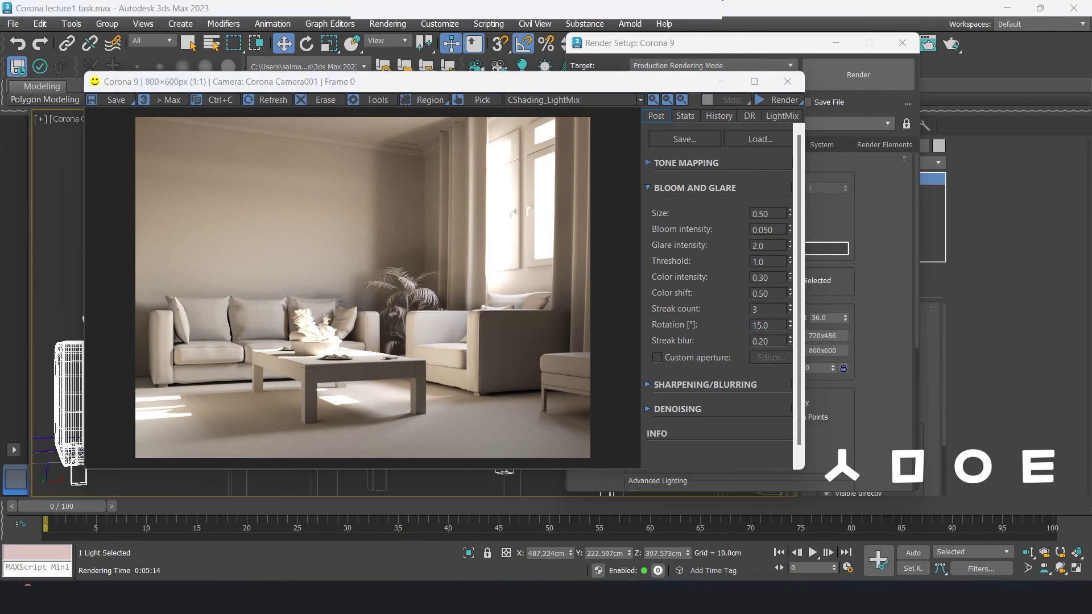
- Set the sharpen amount to 6.0 after trying 10 and 1
click(695, 188)
click(705, 212)
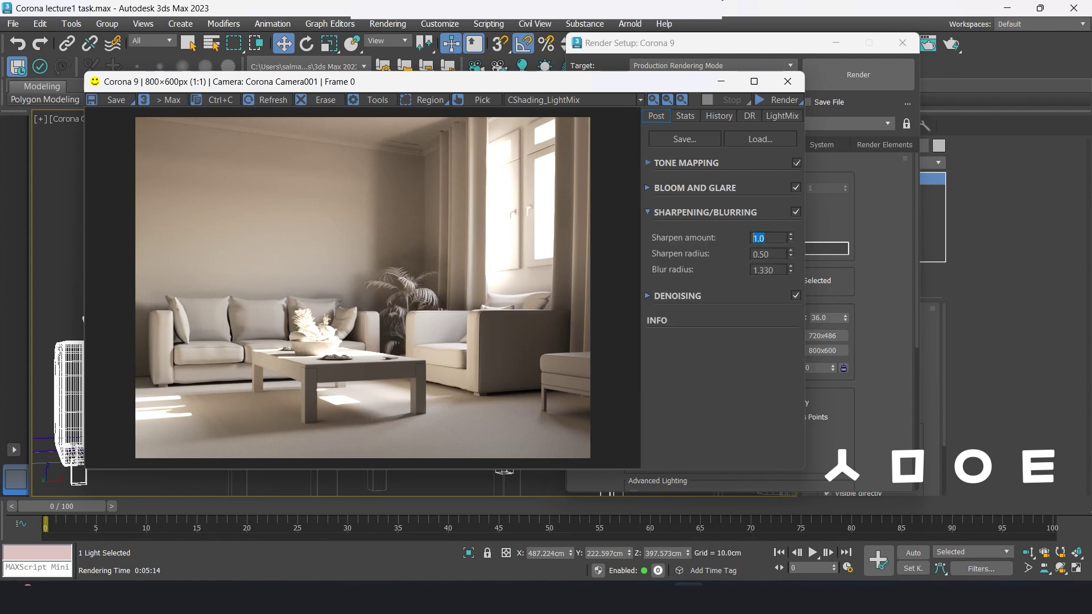
text(10)
key(Return)
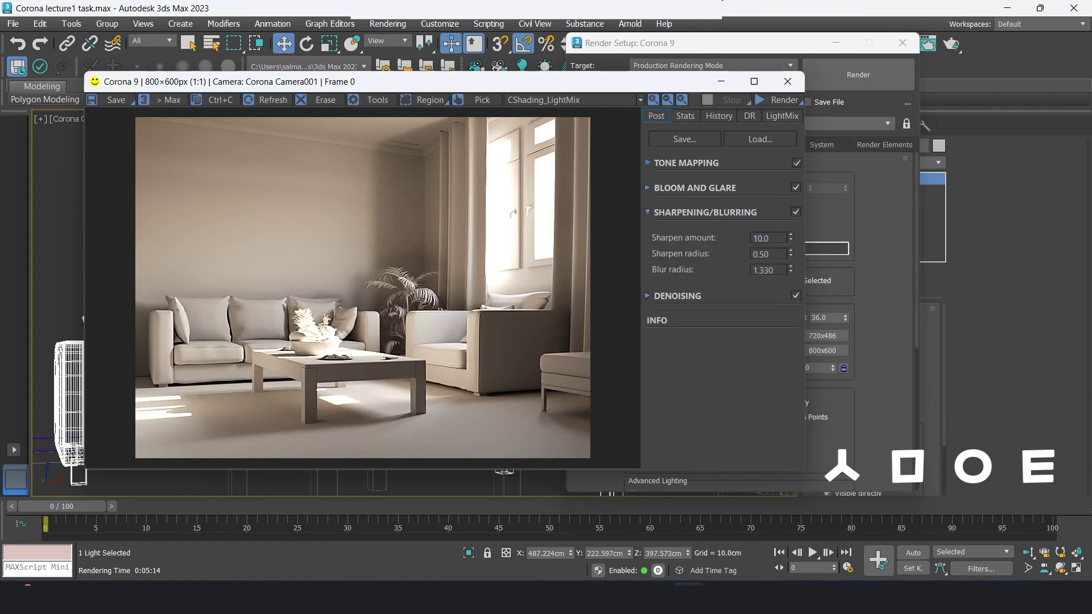
text(6)
key(Return)
text(1)
key(Return)
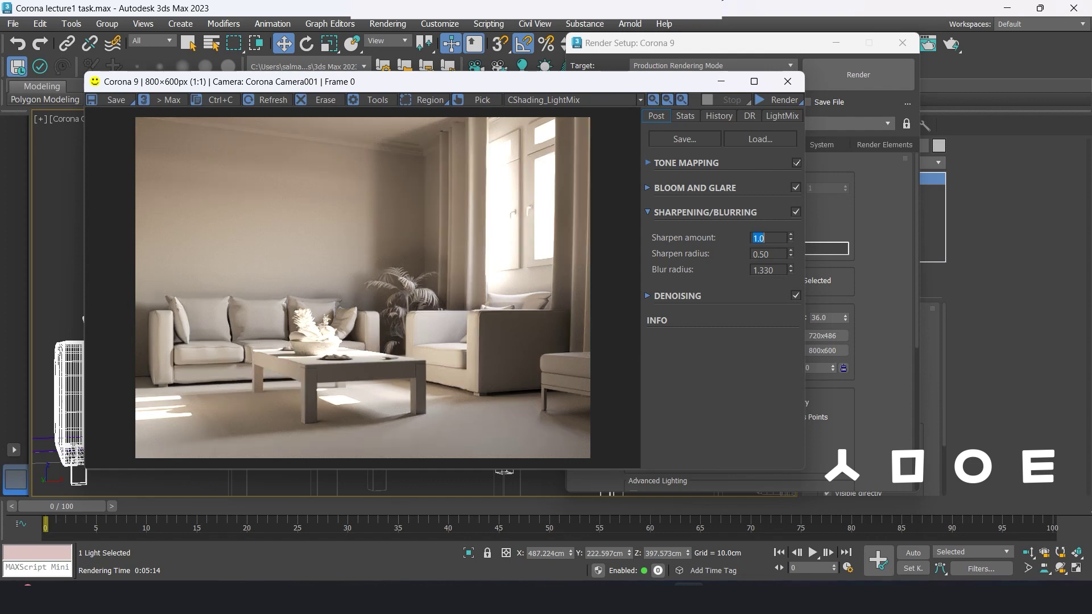
text(6)
key(Return)
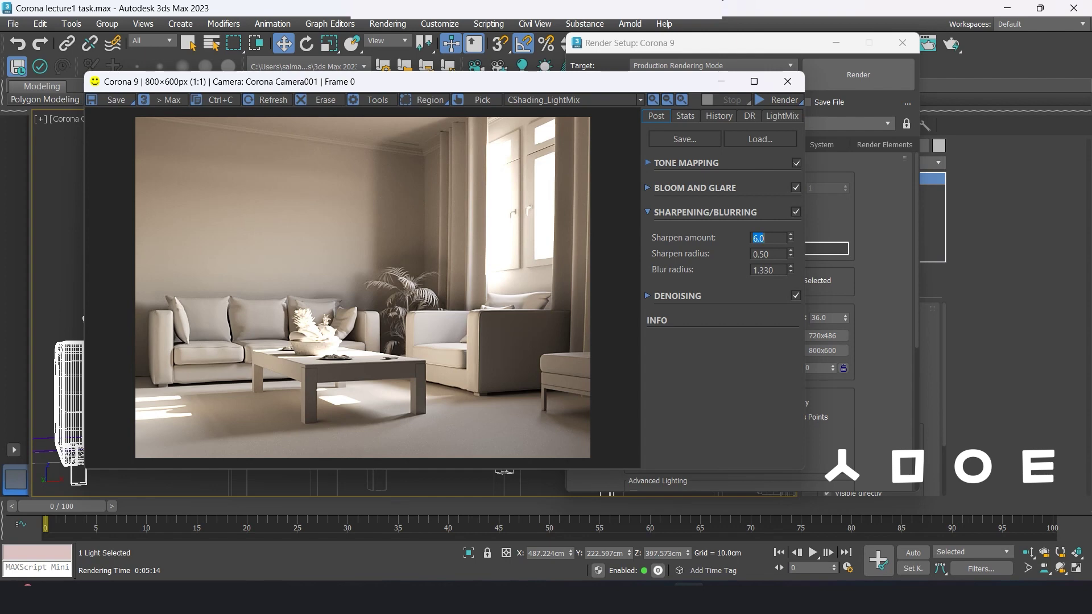
- Set the denoise amount to 1.0 in the Denoising rollout
click(705, 212)
click(677, 236)
text(1.0)
key(Return)
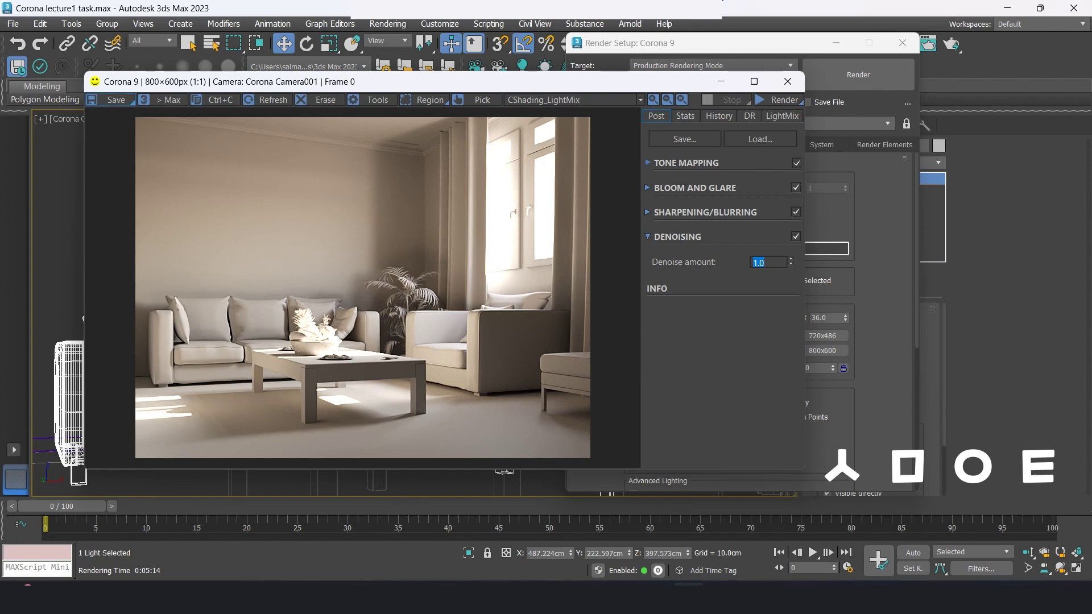
- Save the sharpened, denoised render from the Corona VFB as a JPEG file
scroll(342, 320, up, 1)
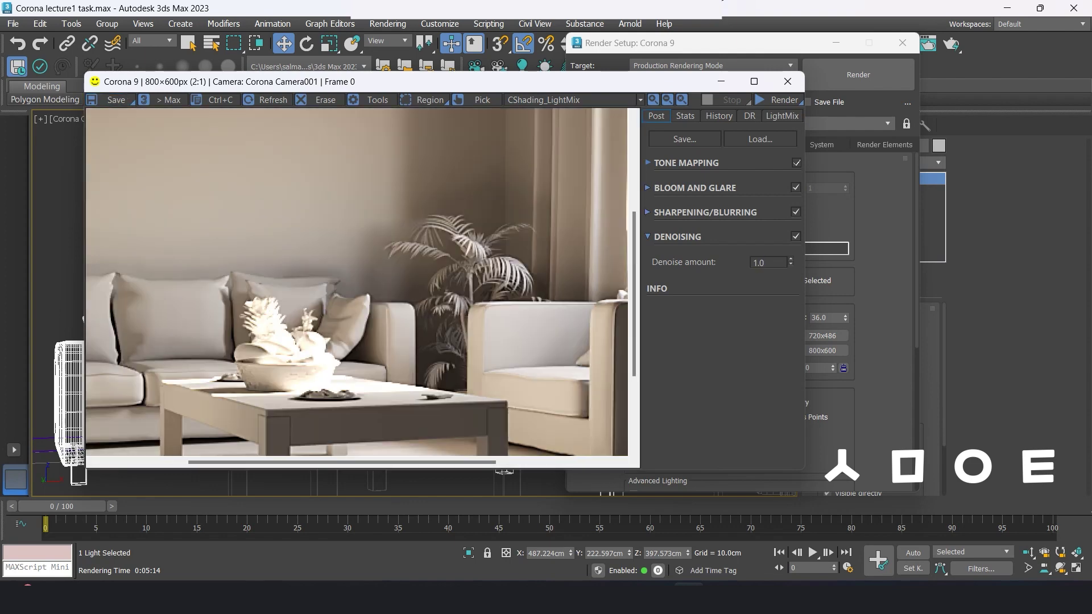
scroll(343, 320, down, 1)
click(113, 99)
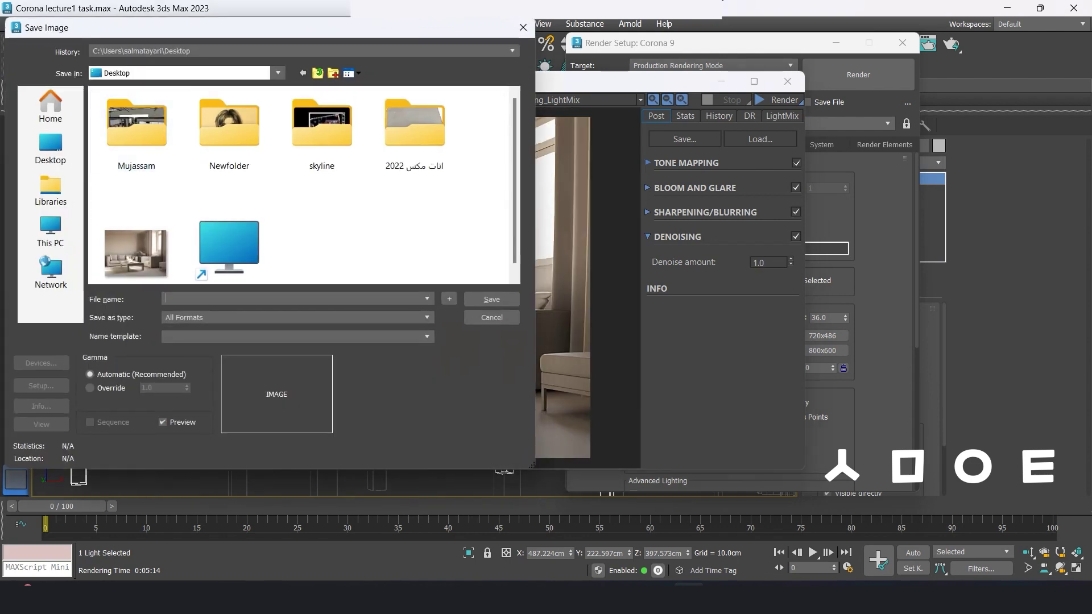
click(296, 318)
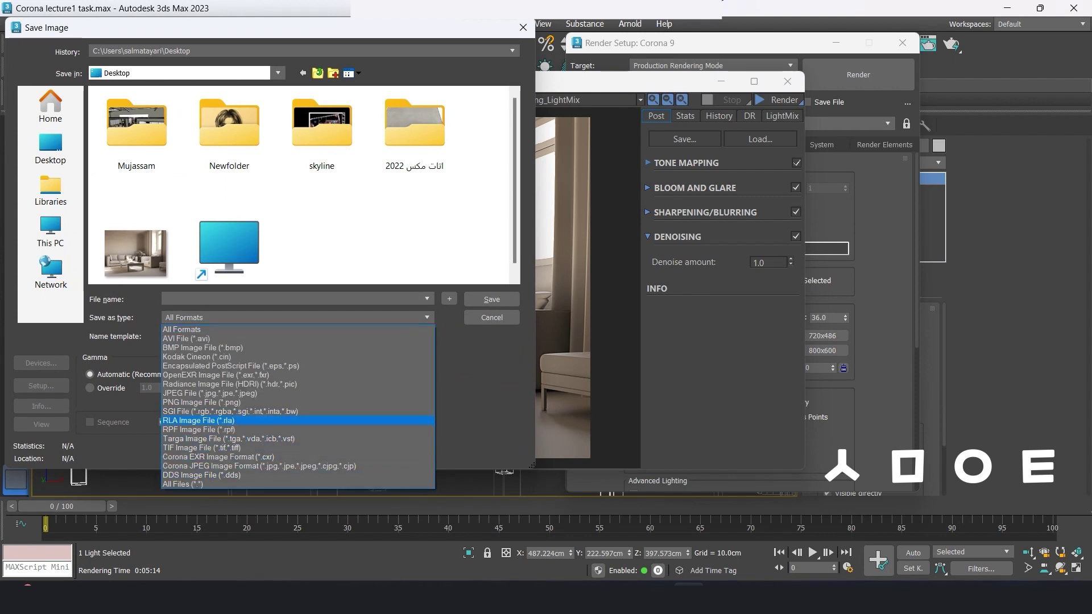
click(205, 393)
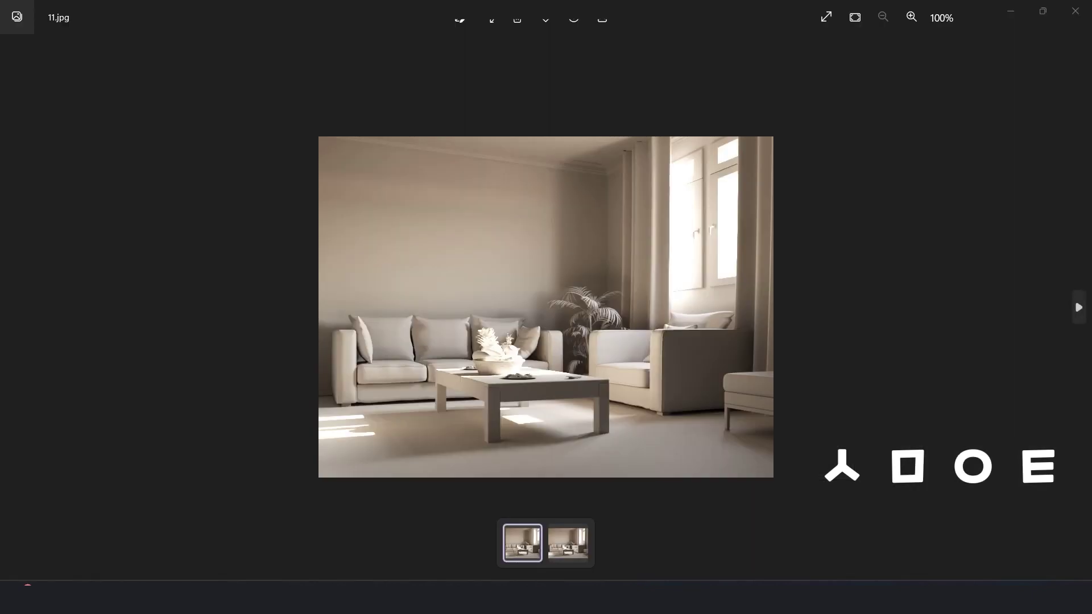
key(Right)
- Flip between 11.jpg and 2.jpg four times, then zoom into 2.jpg
key(Left)
key(Right)
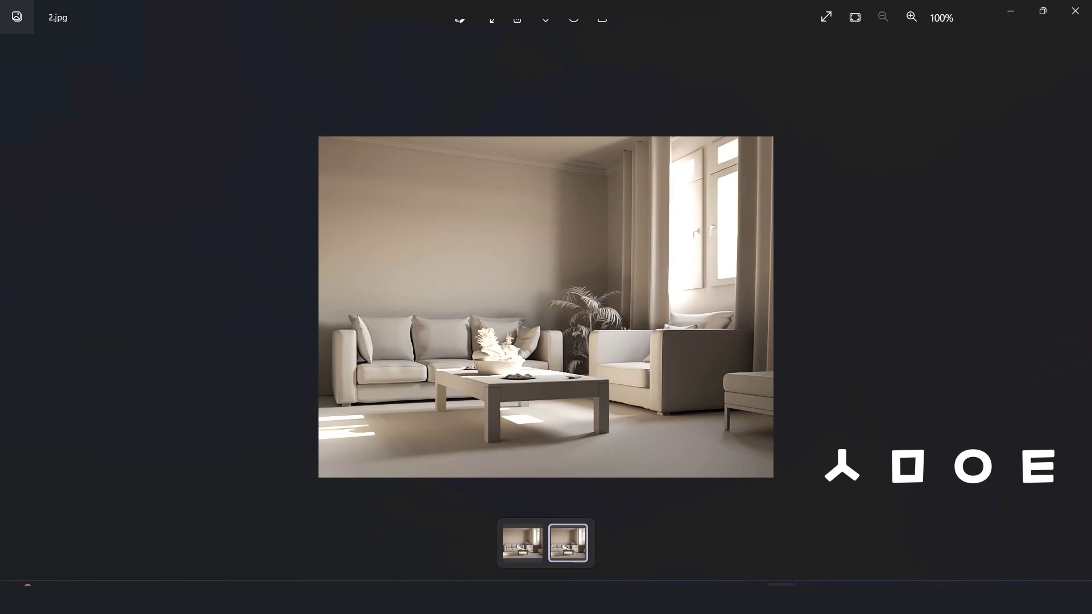
key(Left)
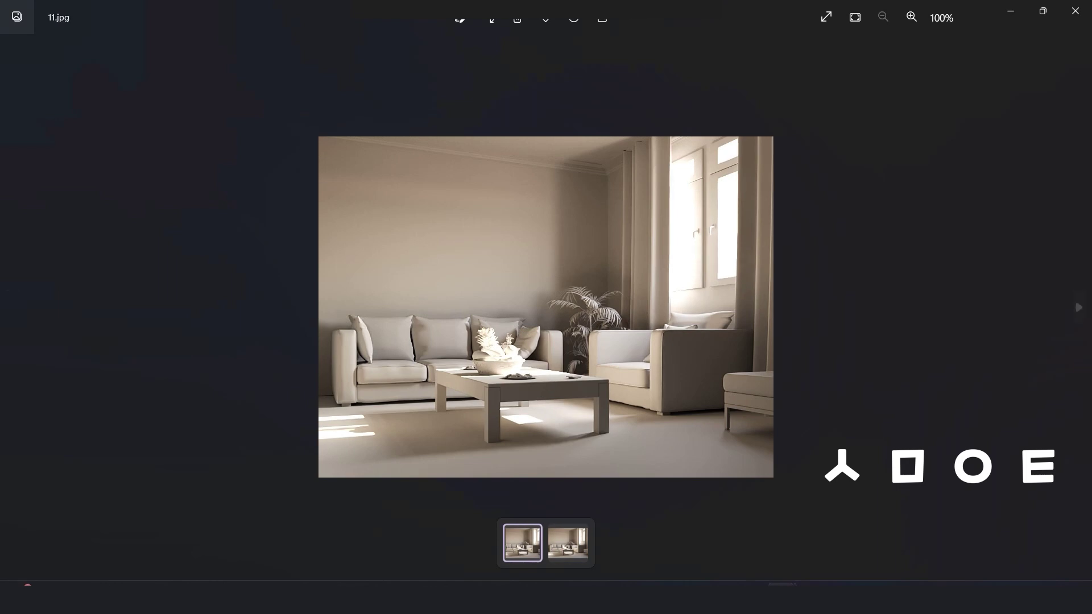
key(Right)
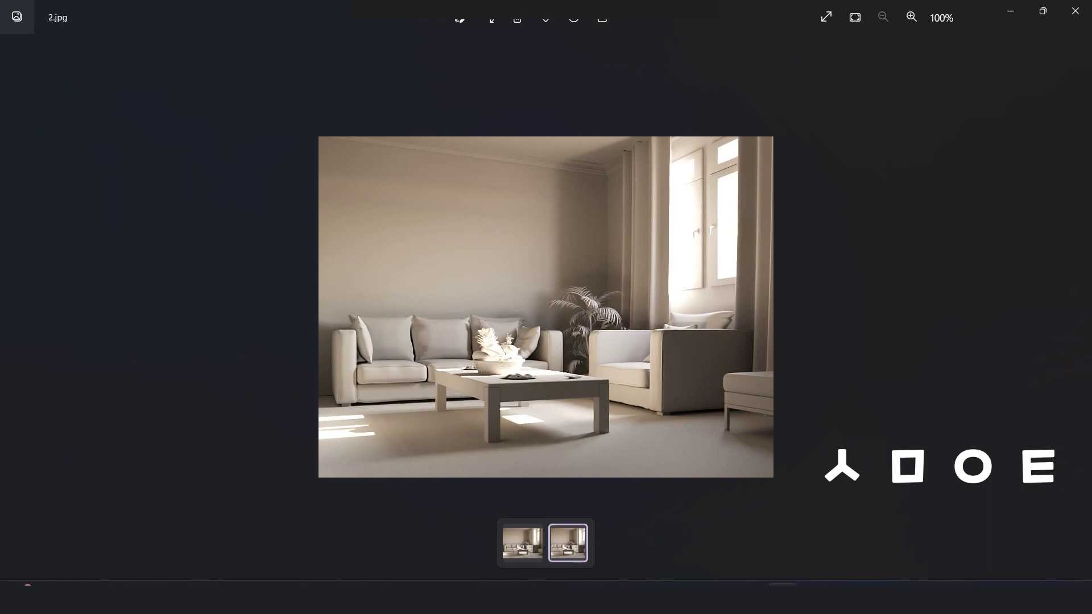
key(Left)
key(Right)
key(Left)
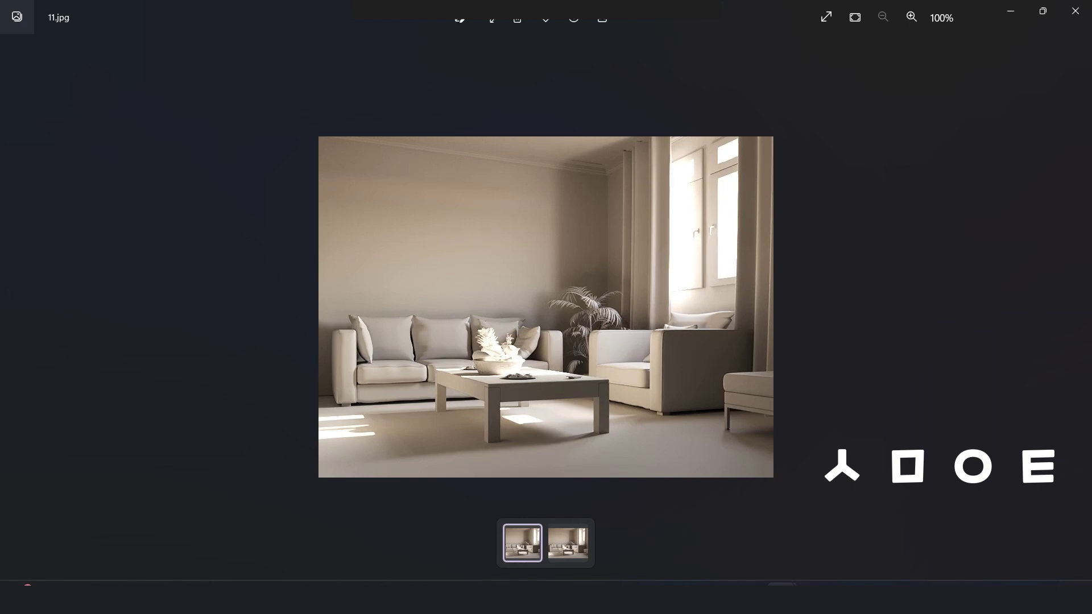
key(Right)
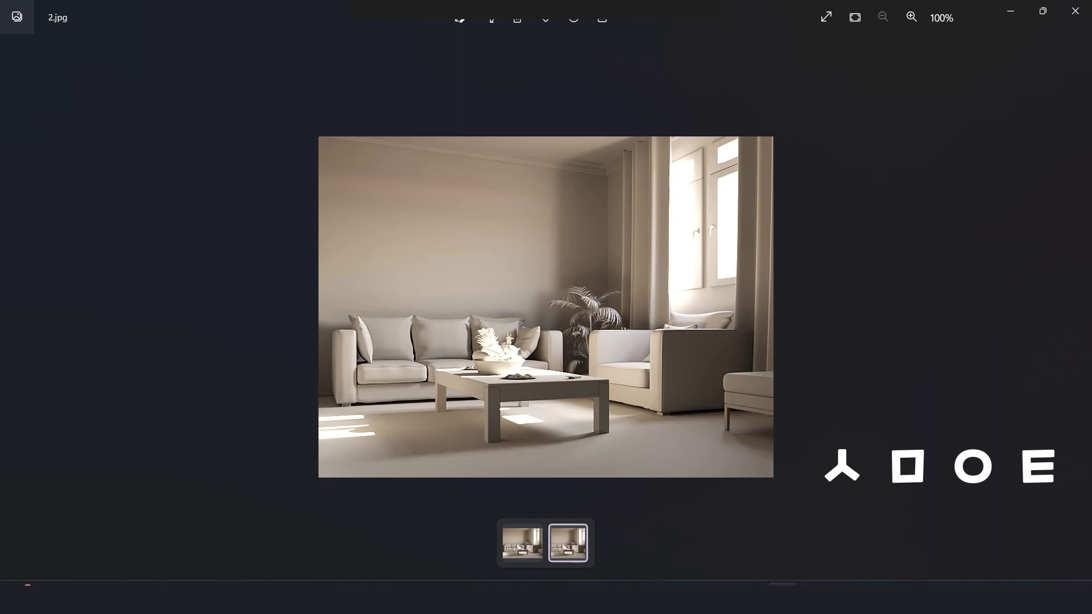
key(ctrl+plus)
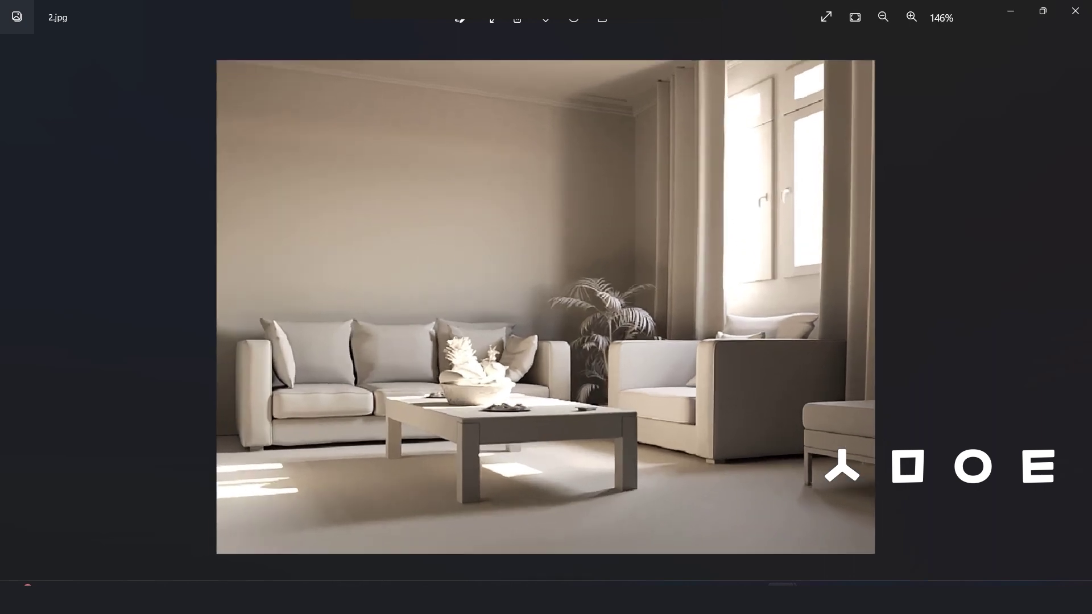